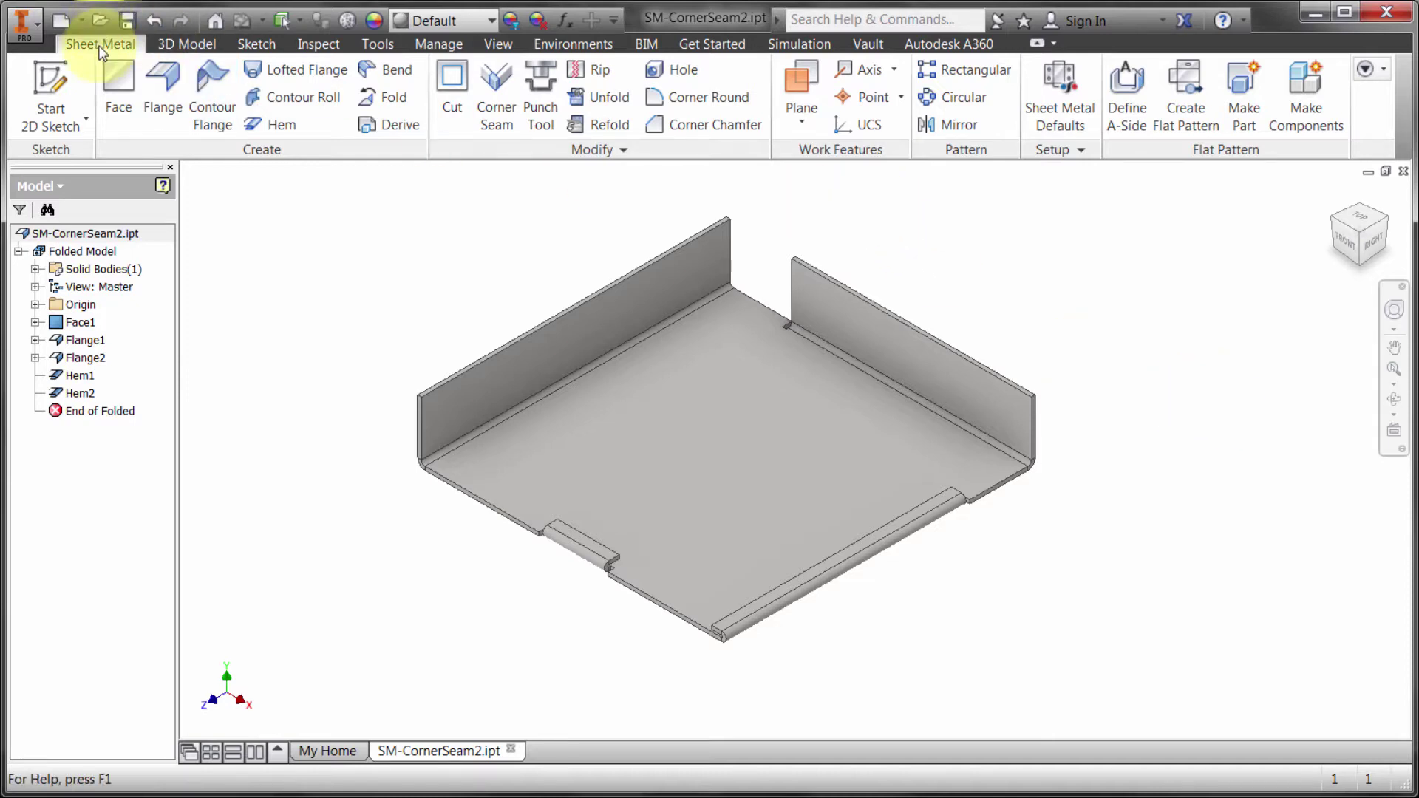
Open the Sheet Metal Defaults, look through the available sheet metal rules, and close without changes
click(1078, 151)
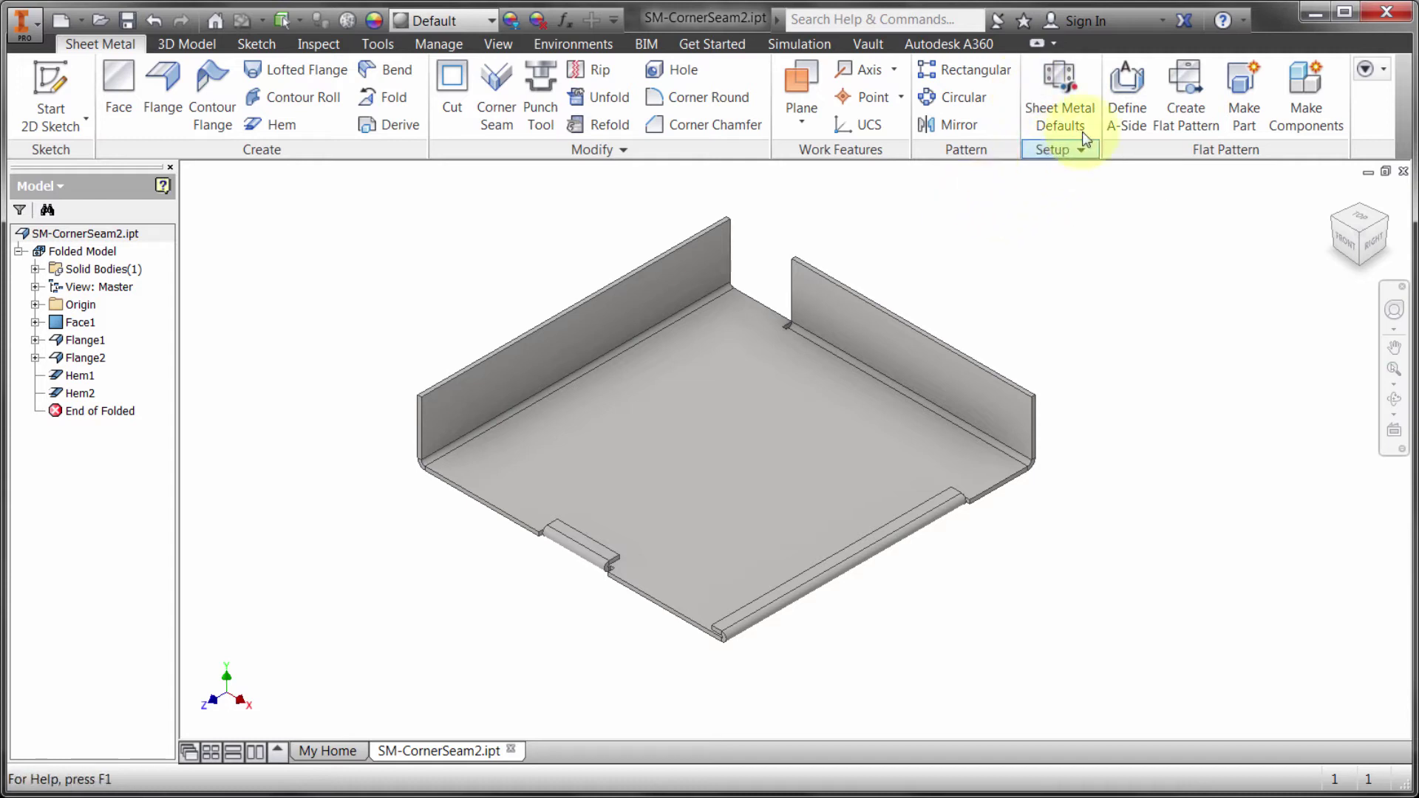
click(1065, 92)
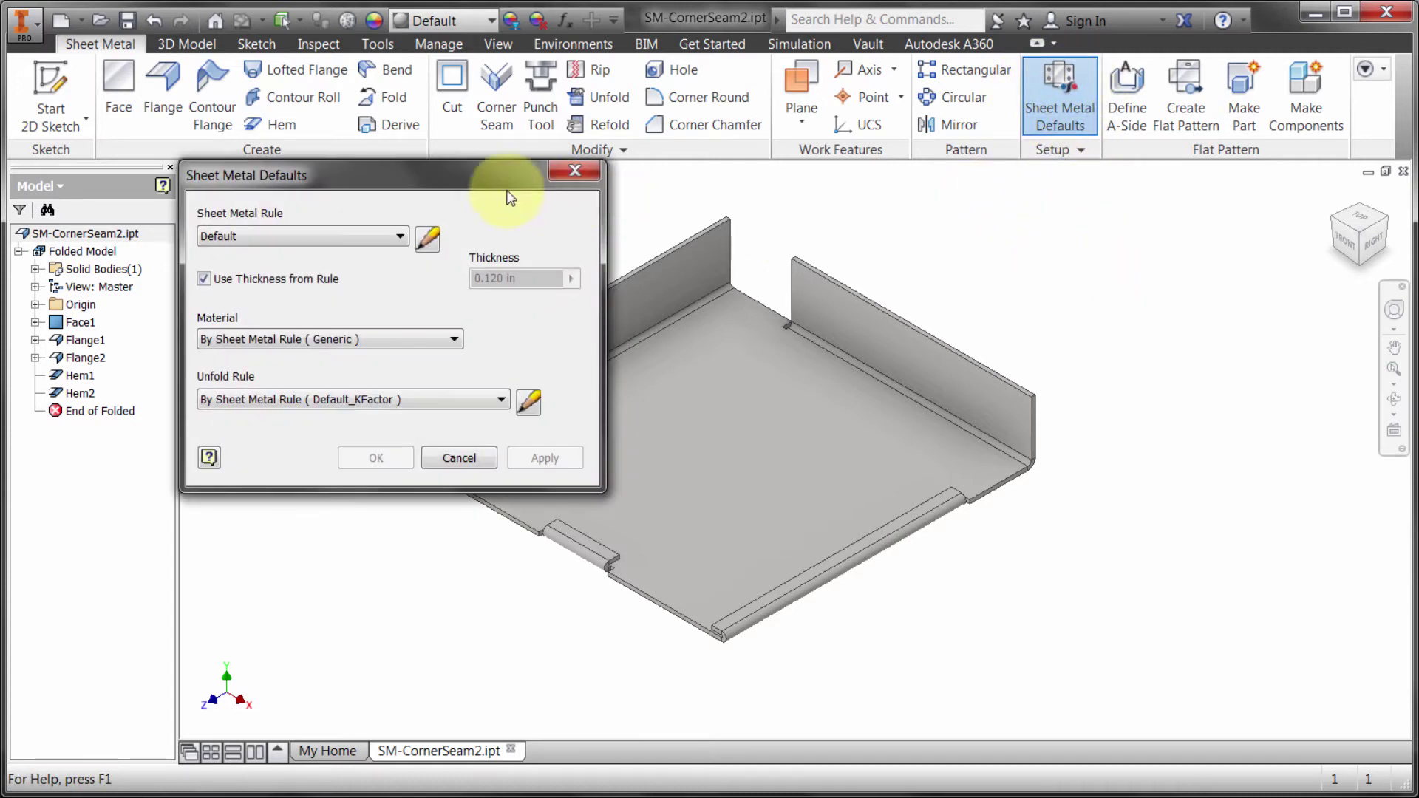
drag(468, 174, 446, 116)
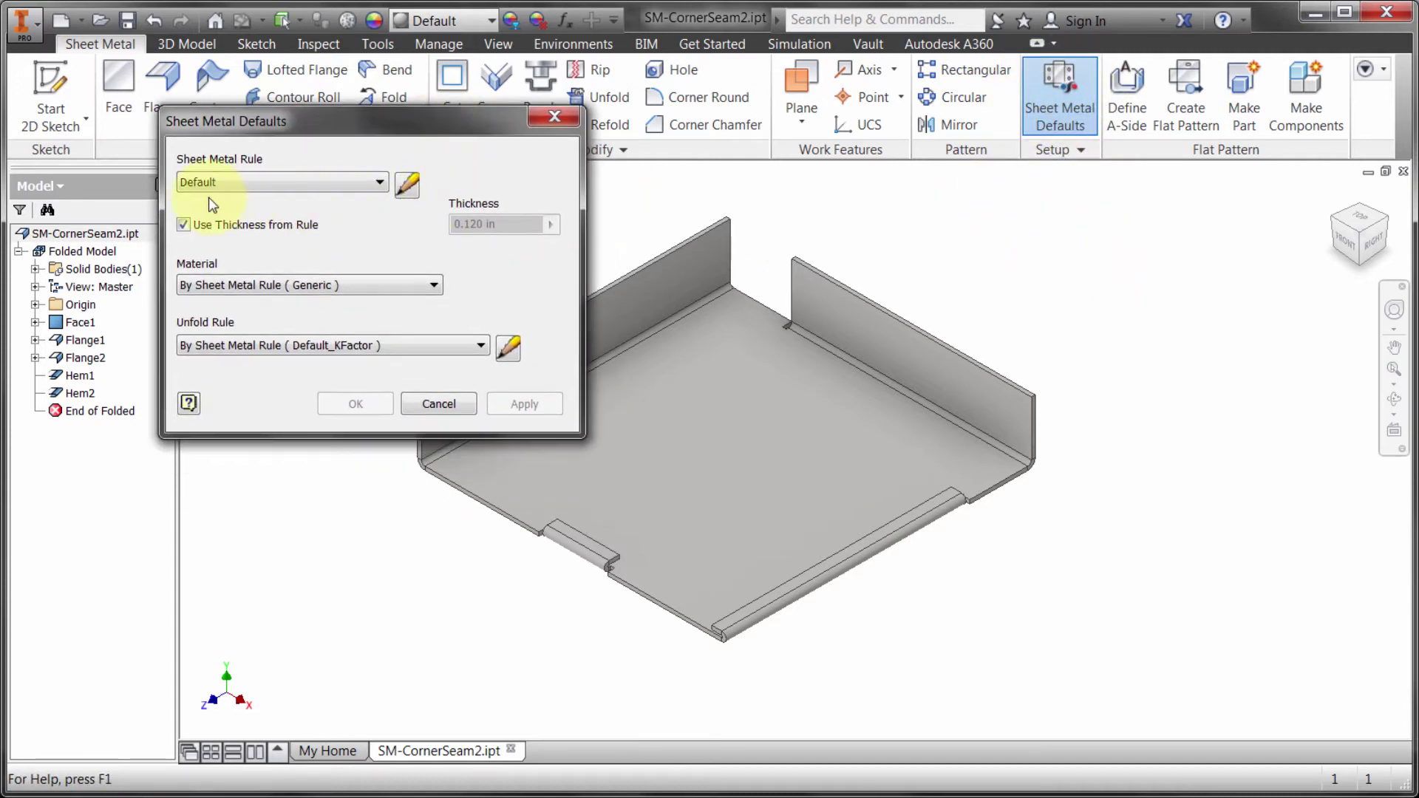
click(224, 182)
click(274, 158)
click(429, 408)
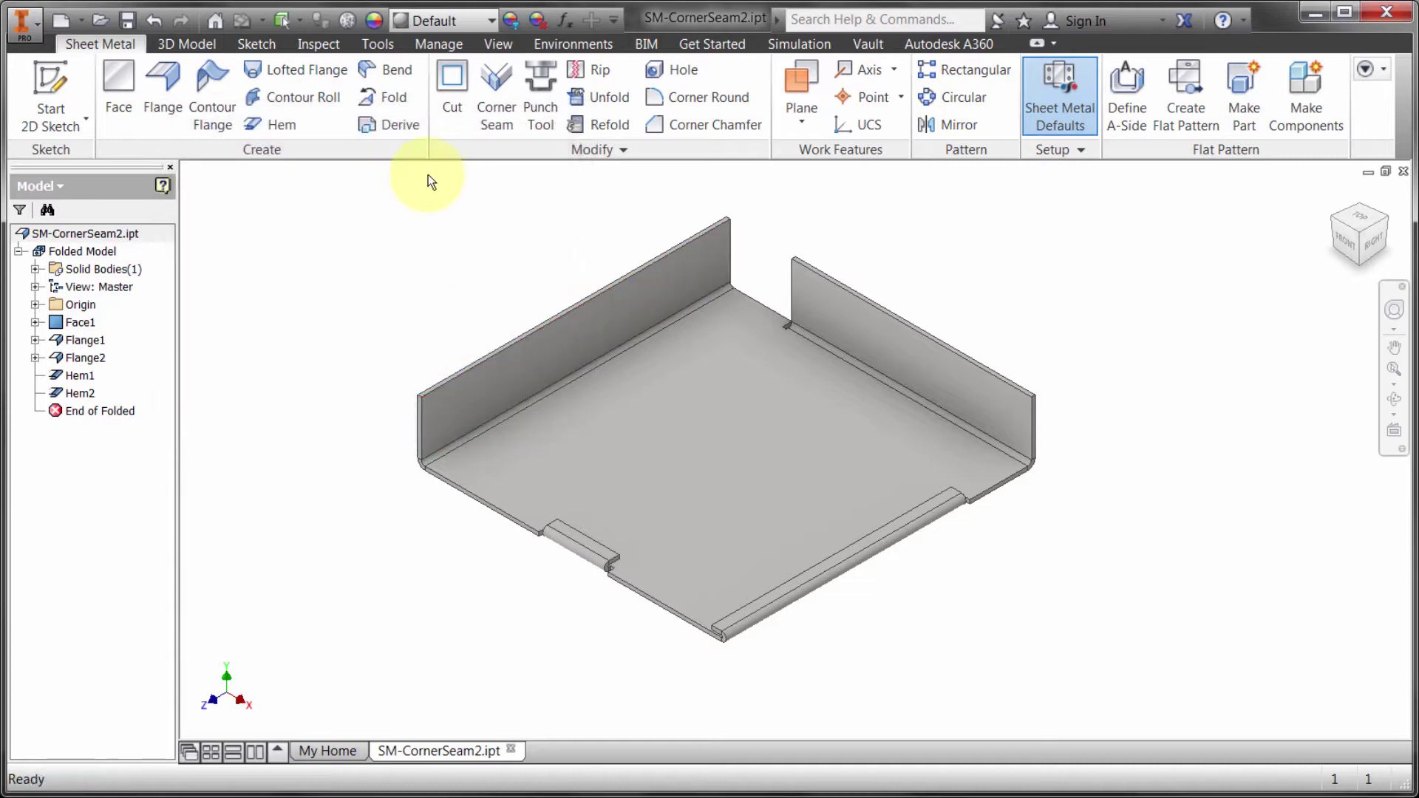
Assign Steel, Mild as the part's physical material in its iProperties
right_click(66, 234)
click(121, 437)
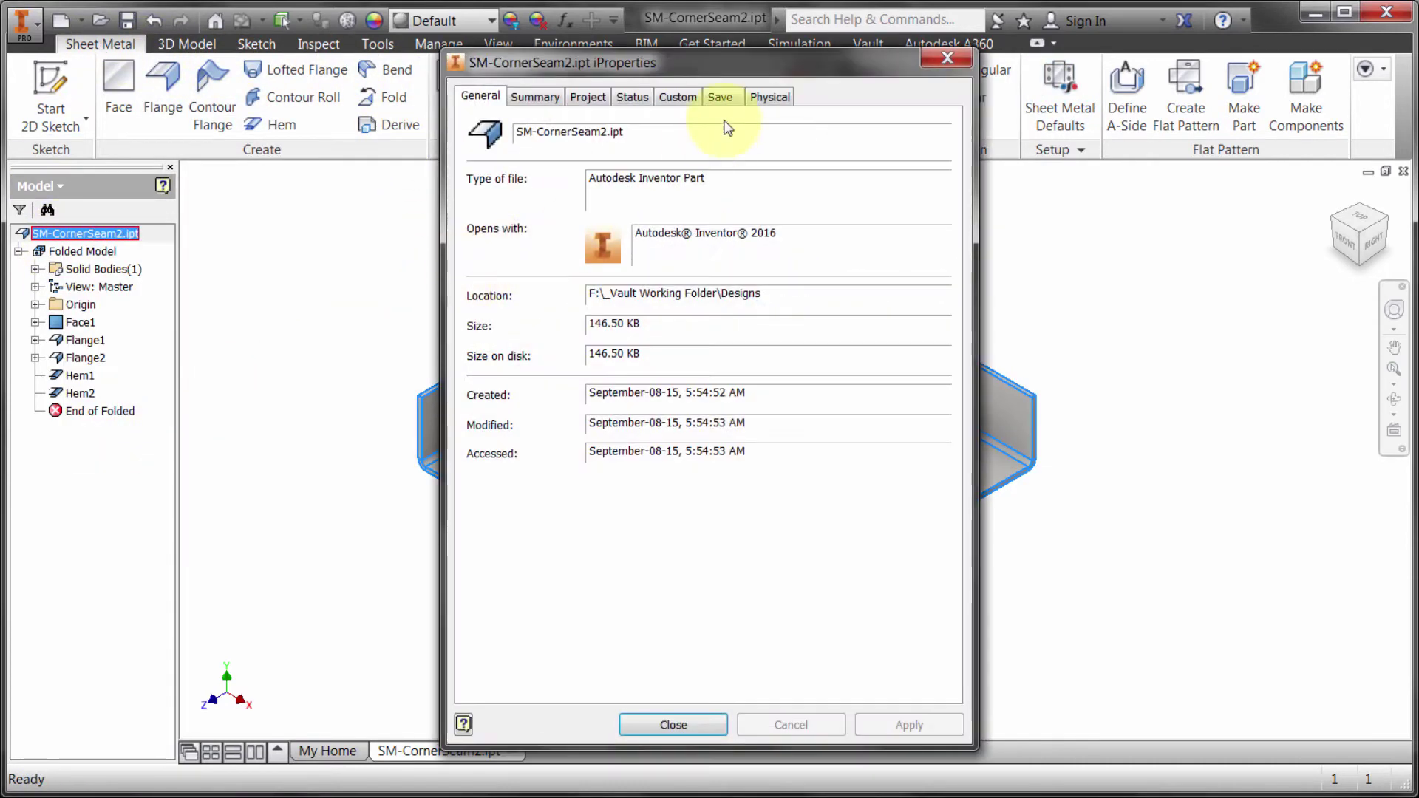
click(768, 100)
click(717, 200)
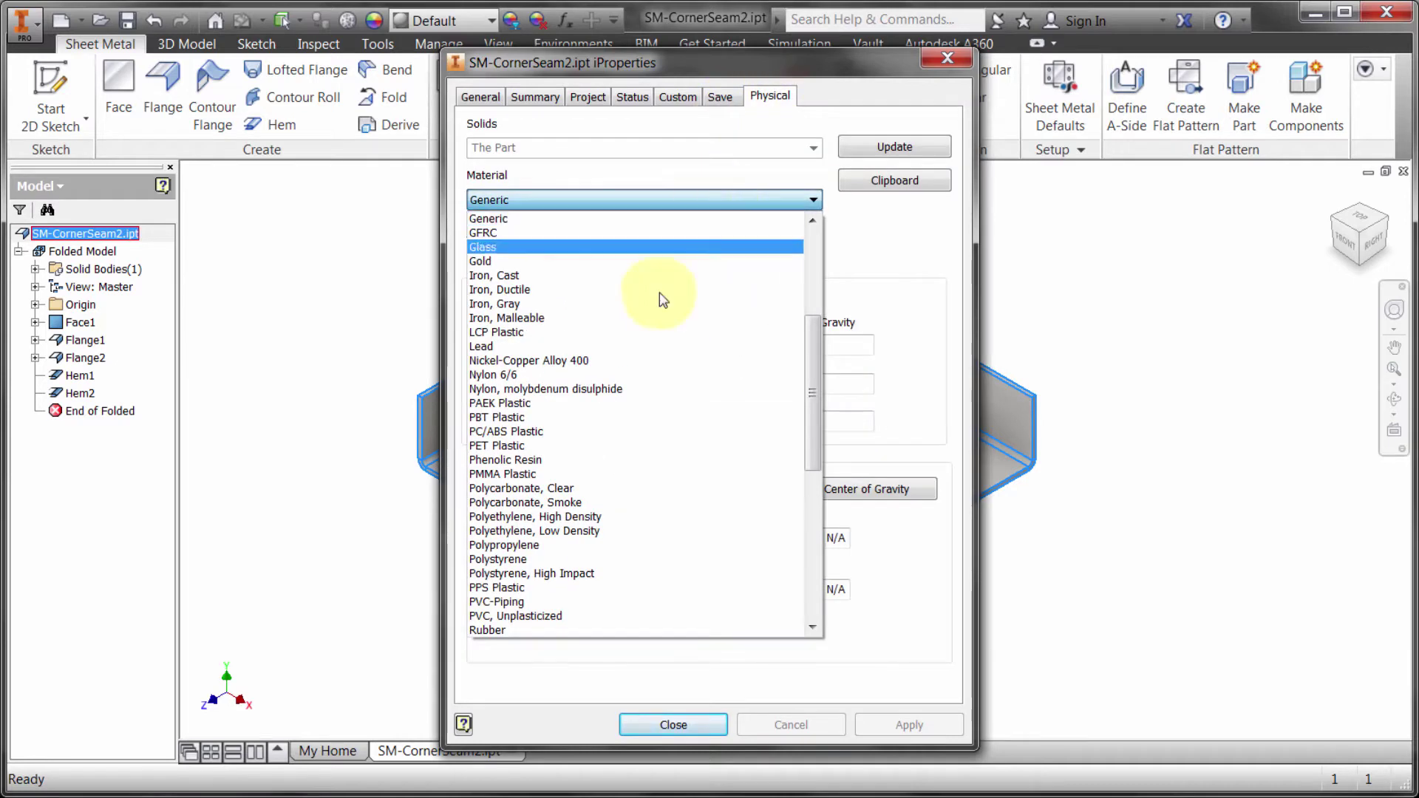
scroll(636, 439, down, 5)
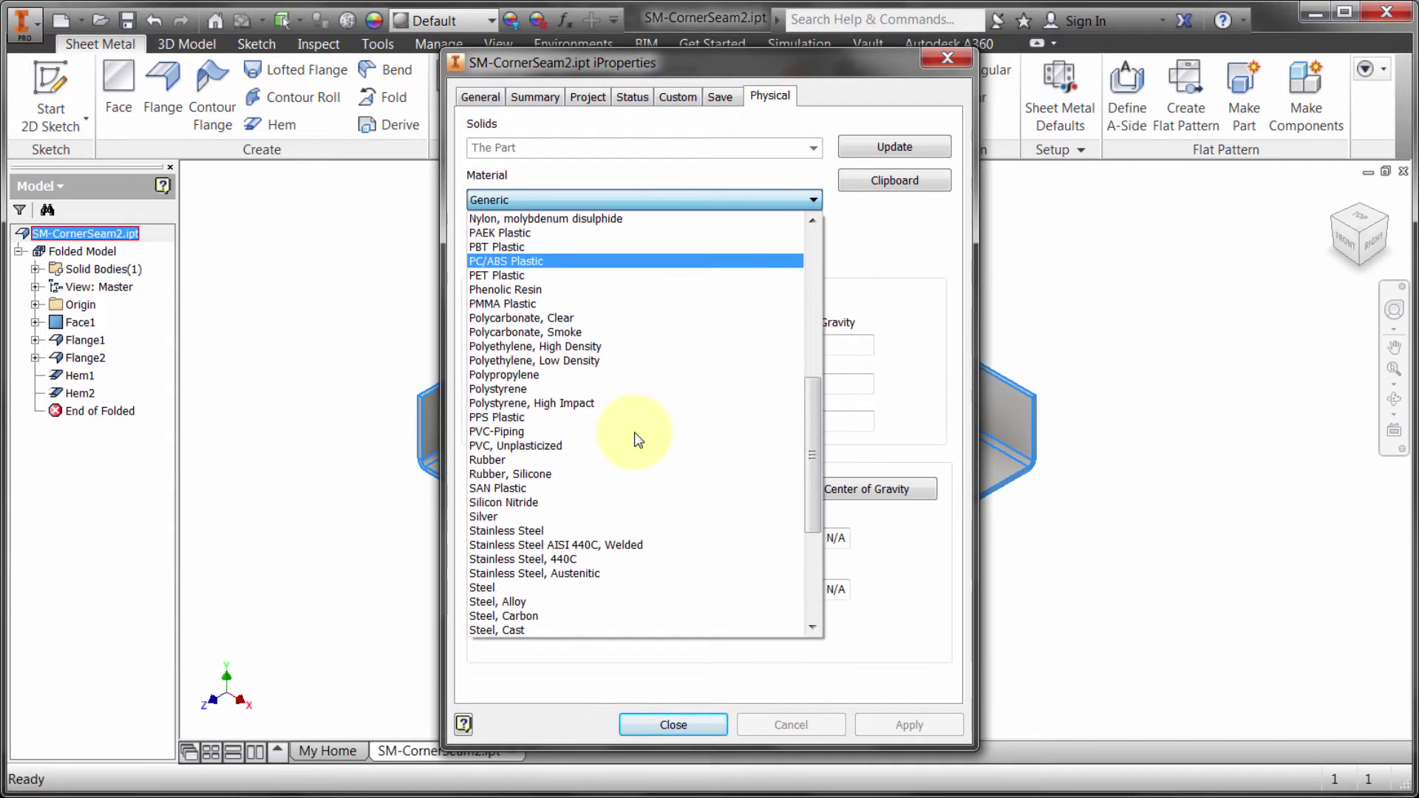
scroll(633, 433, down, 3)
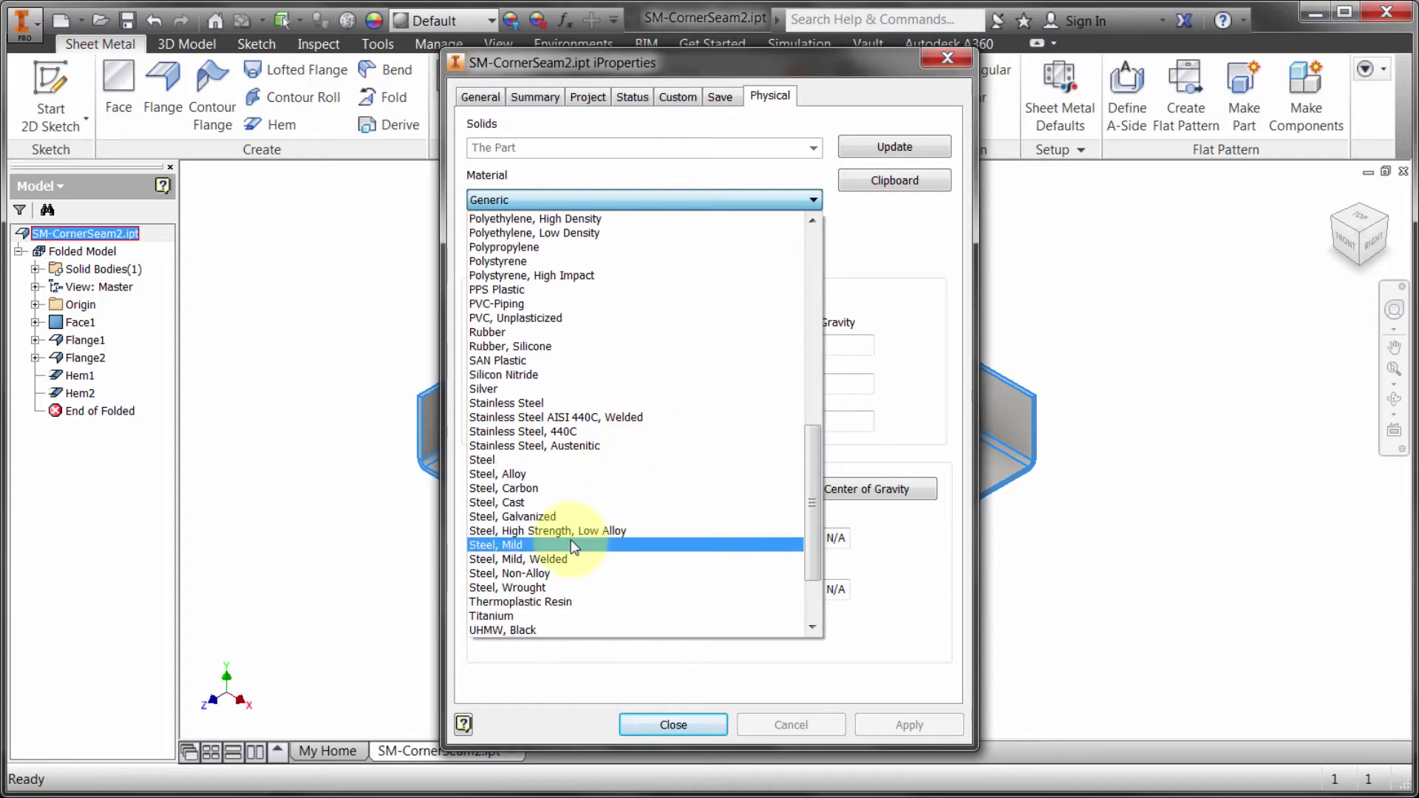
click(628, 462)
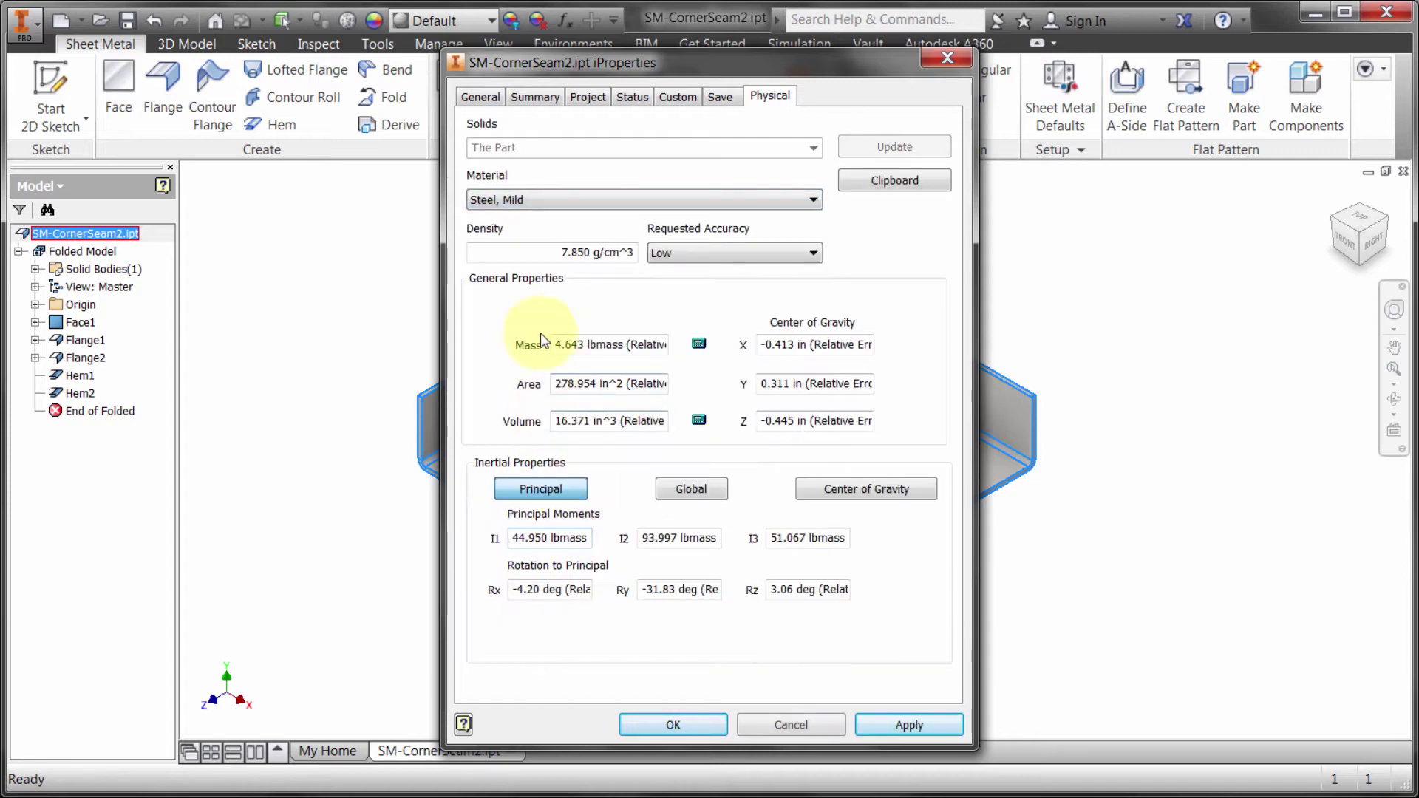
click(669, 727)
Check the material assigned to the part in the Sheet Metal Defaults
click(1059, 100)
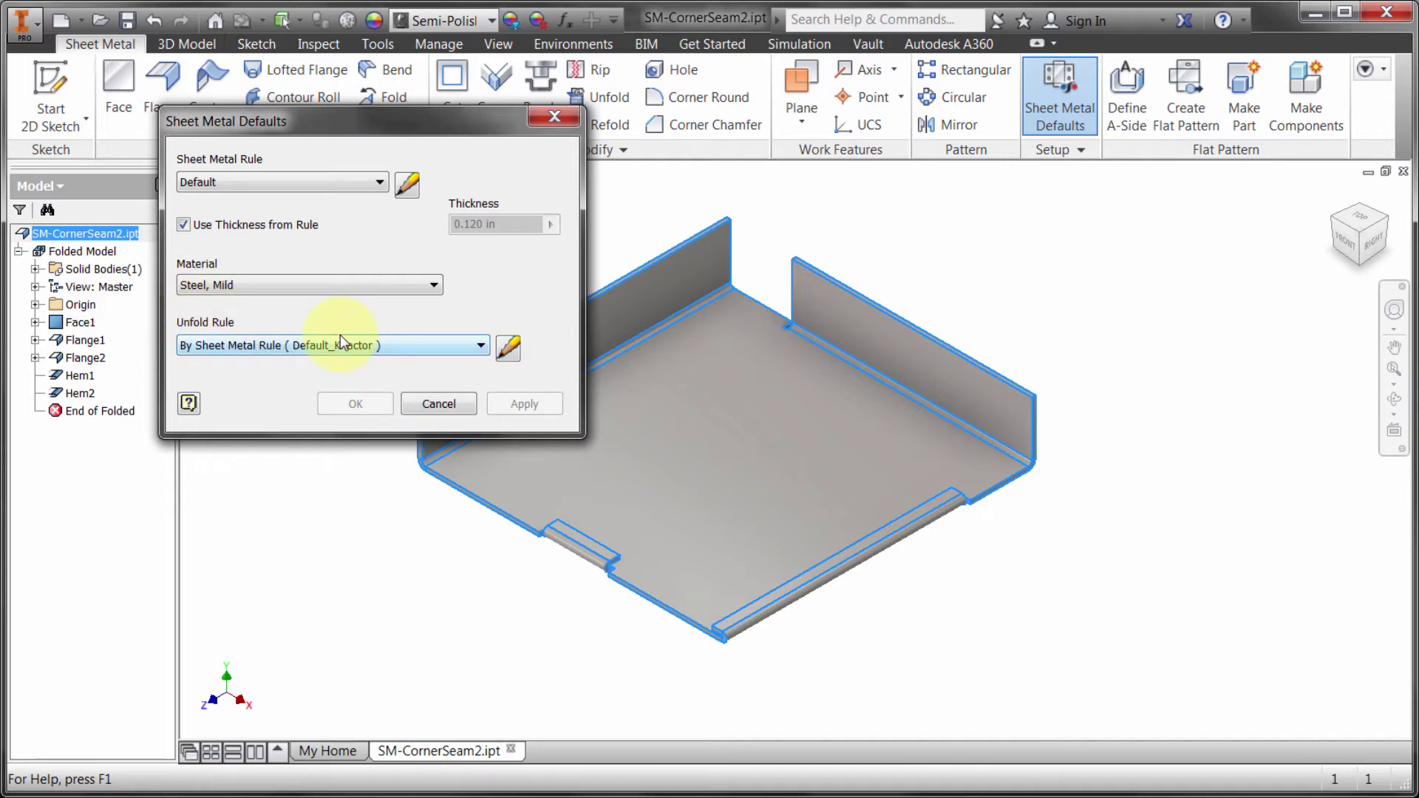
click(327, 284)
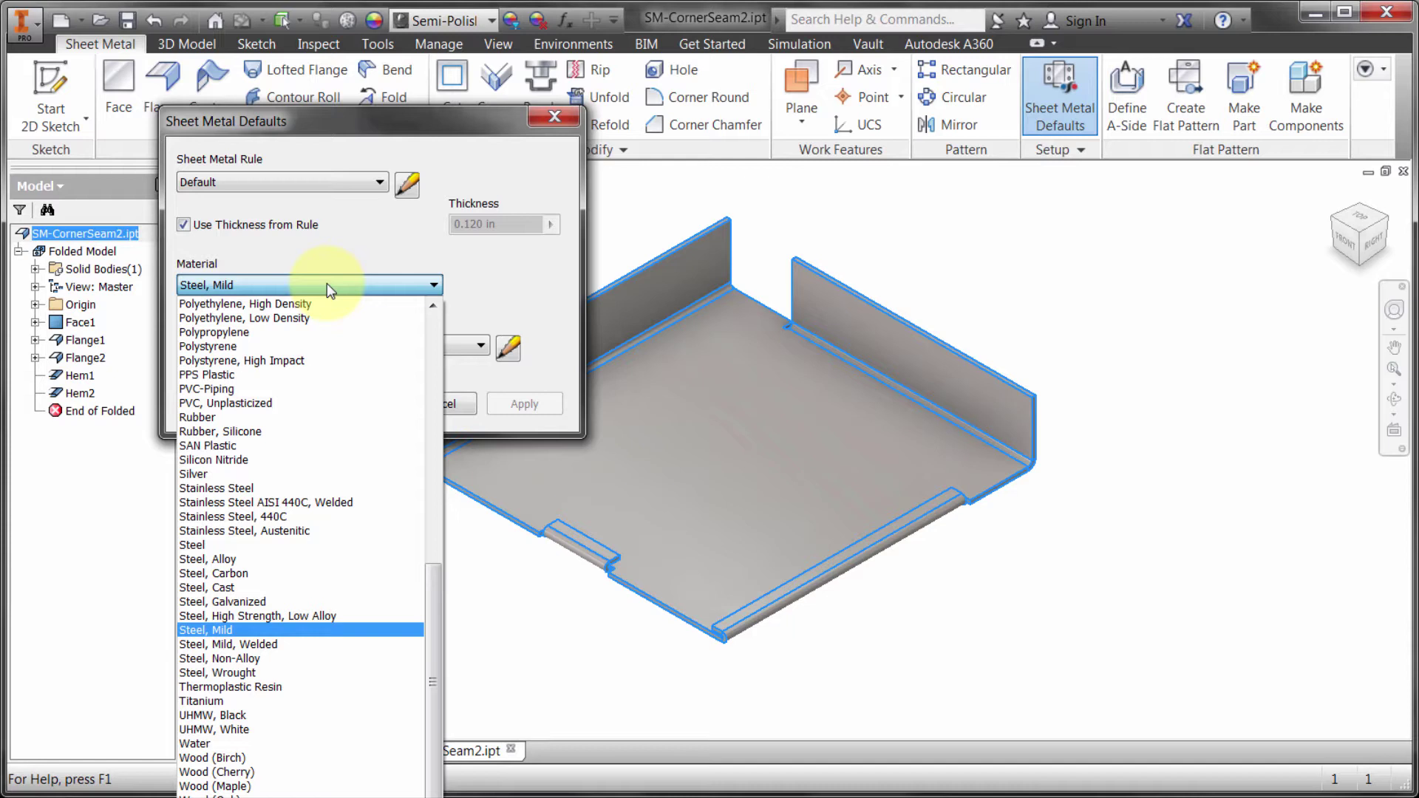
click(477, 265)
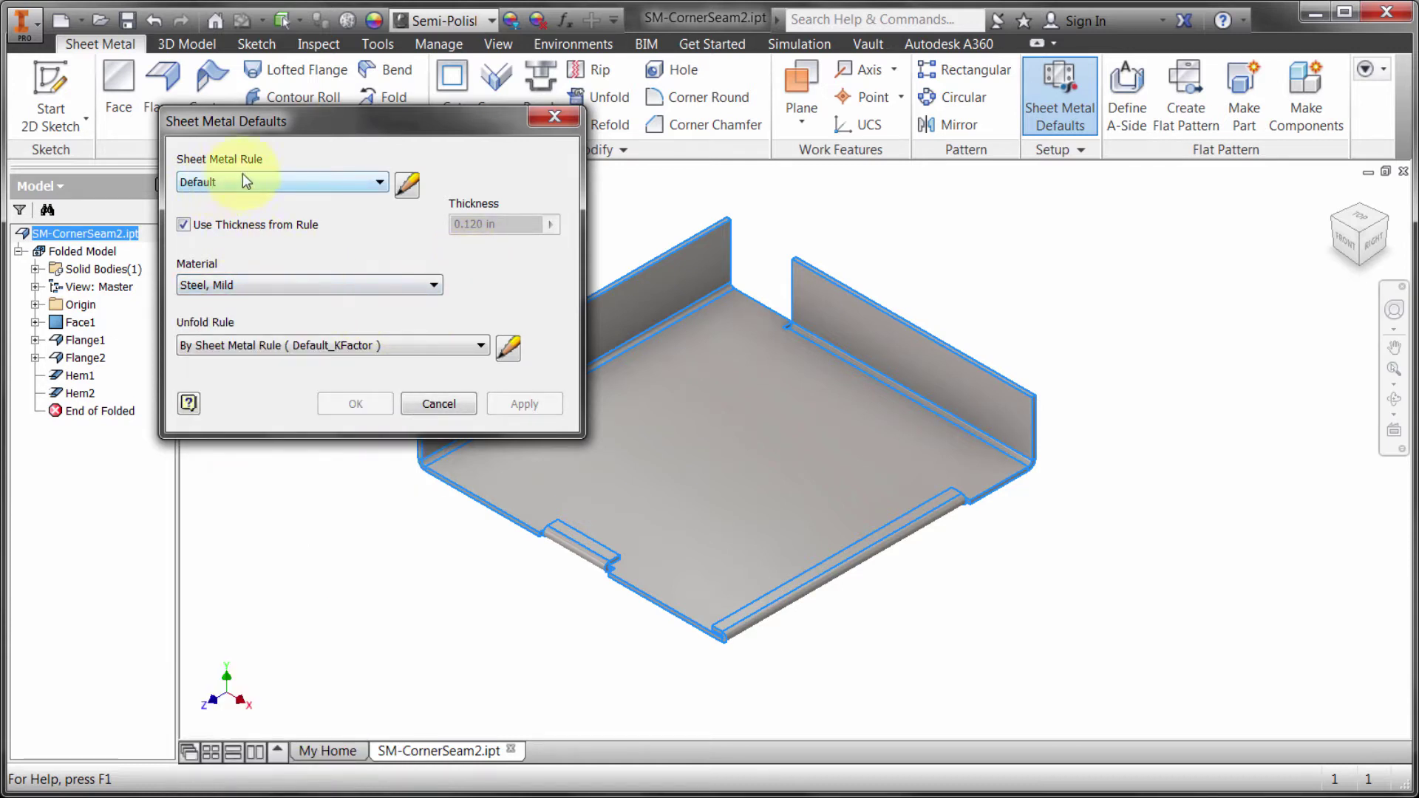
Turn off the thickness from the rule and set the sheet thickness to 0.5 in
click(211, 223)
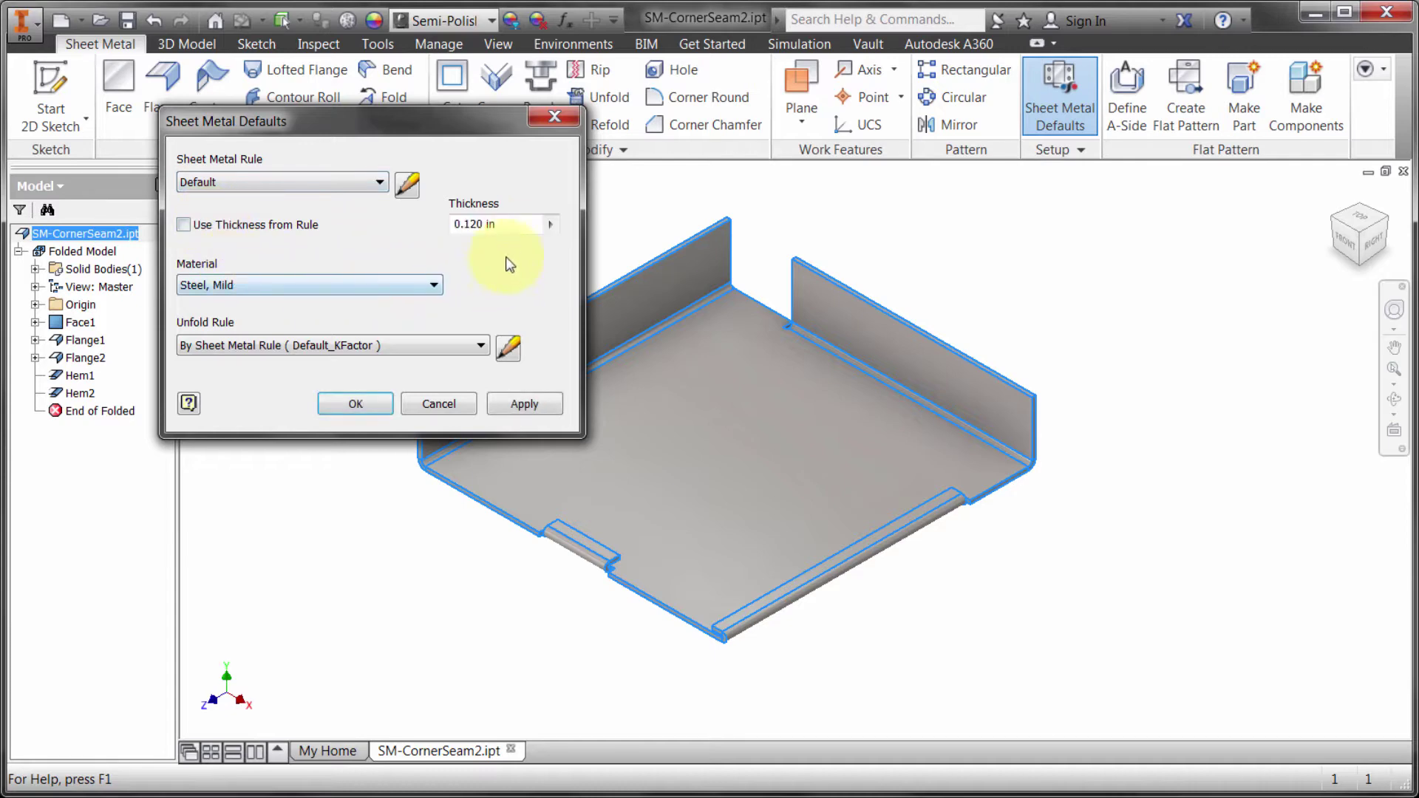
click(503, 225)
text(.5)
click(356, 404)
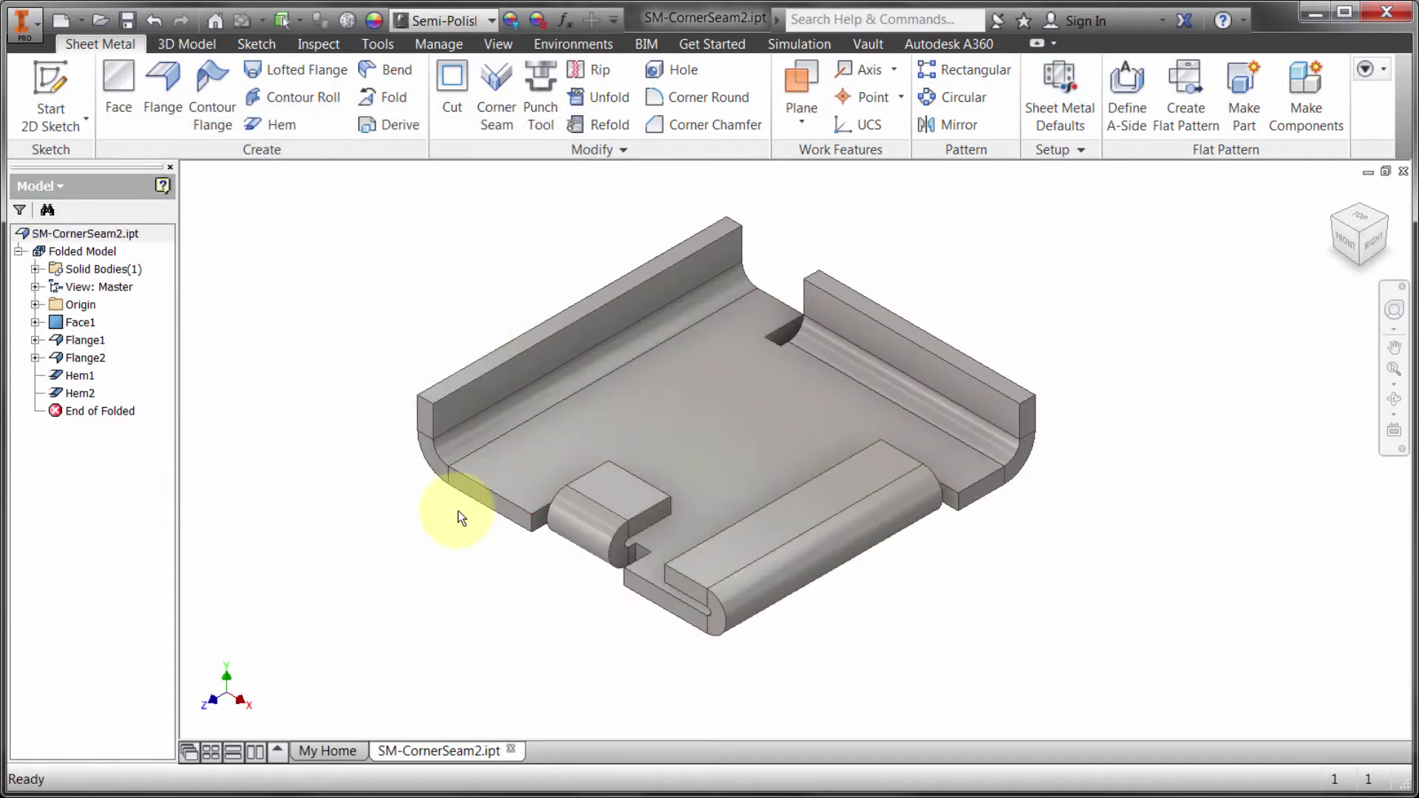
scroll(458, 515, up, 2)
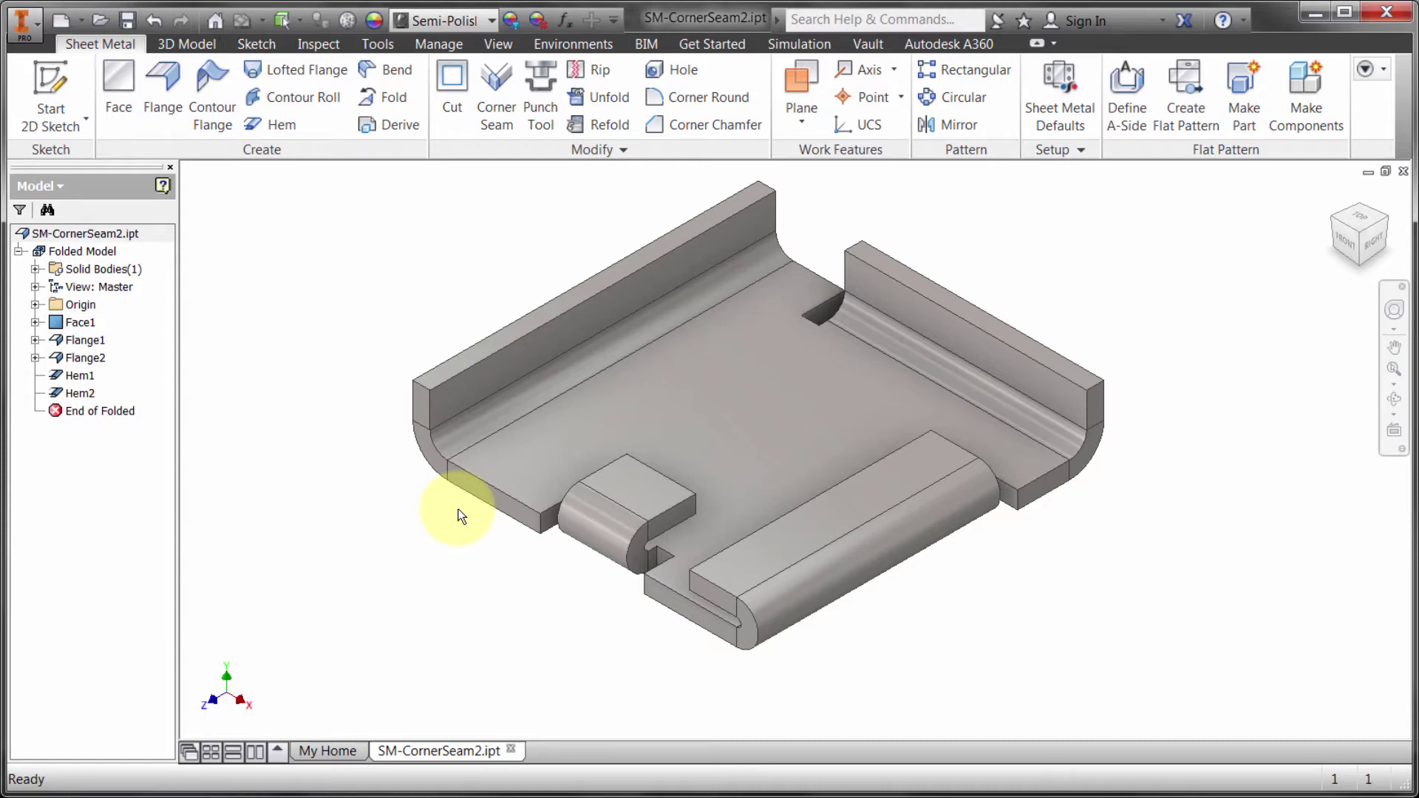
Set the sheet thickness in the Sheet Metal Defaults to 0.055 in
click(1062, 93)
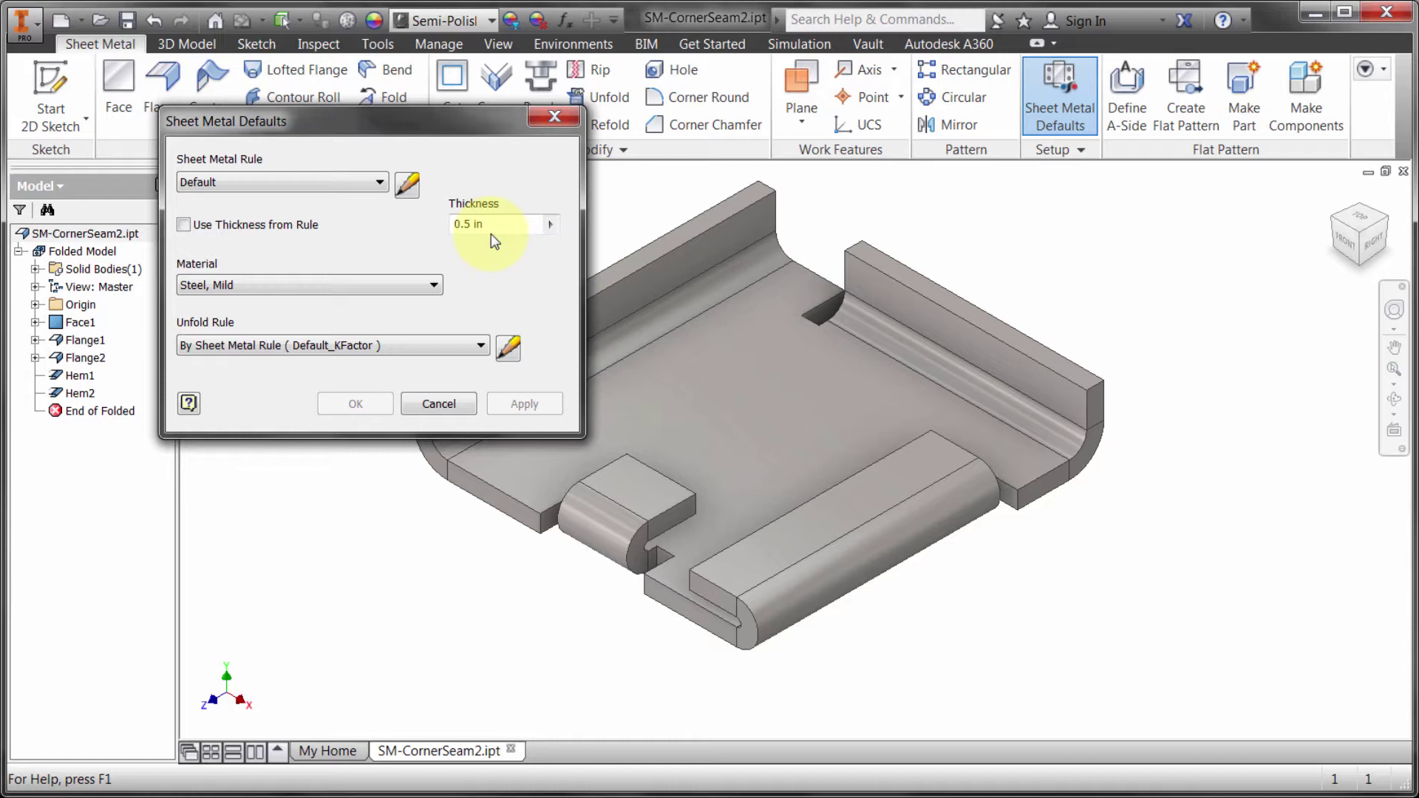
drag(498, 223, 444, 220)
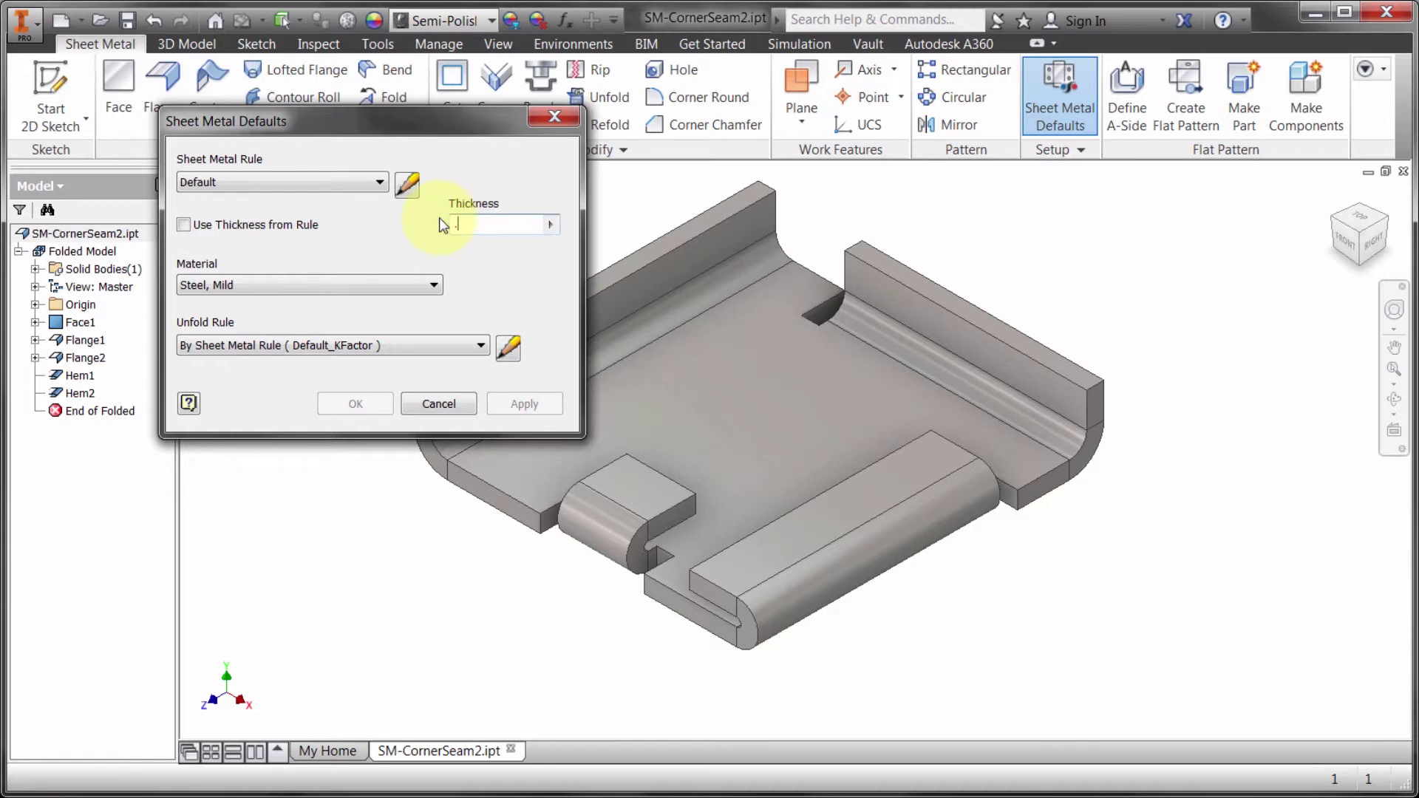
text(.03)
key(Return)
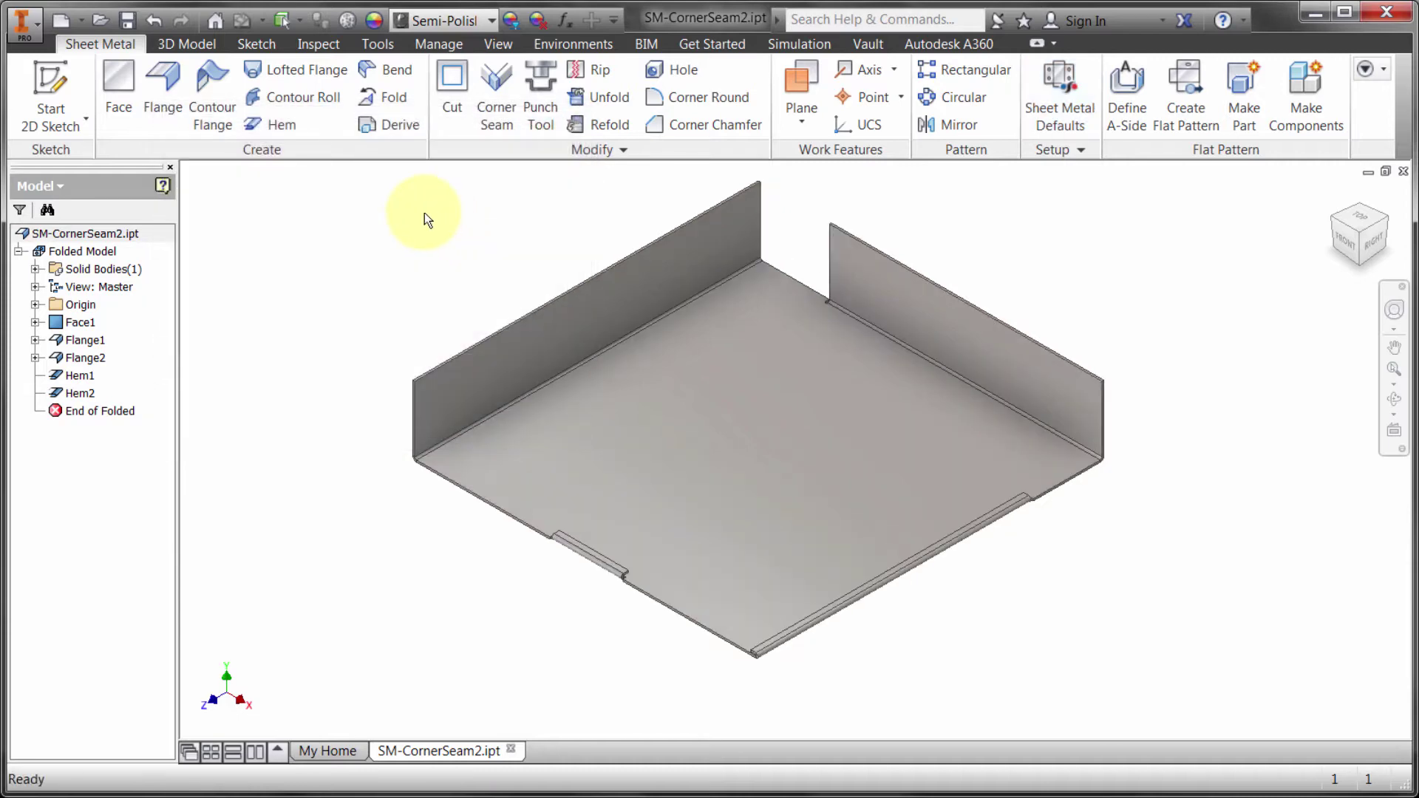
middle_drag(418, 285, 419, 254)
Turn the thickness from the rule back on and open the Default sheet metal rule in the Style and Standard Editor
click(1057, 96)
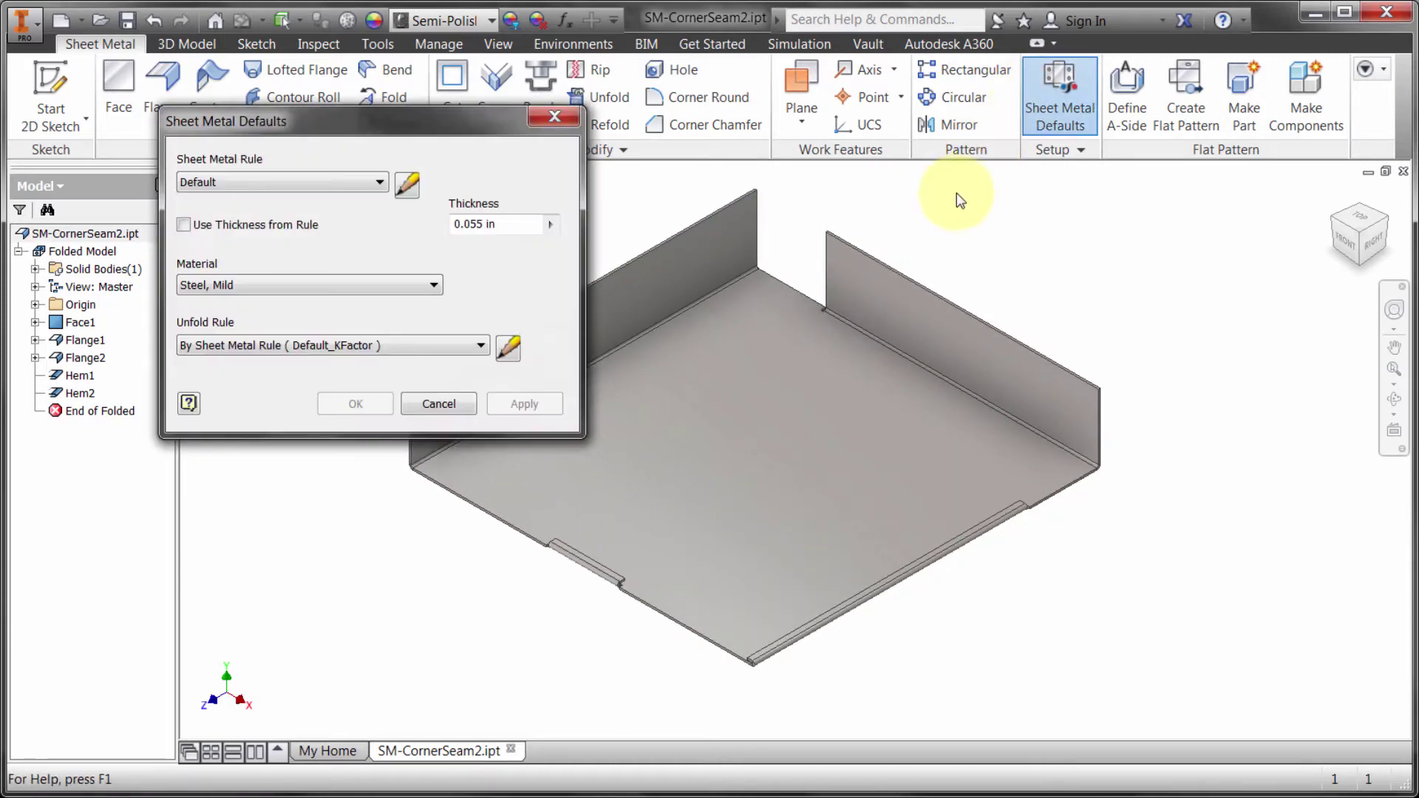
click(246, 227)
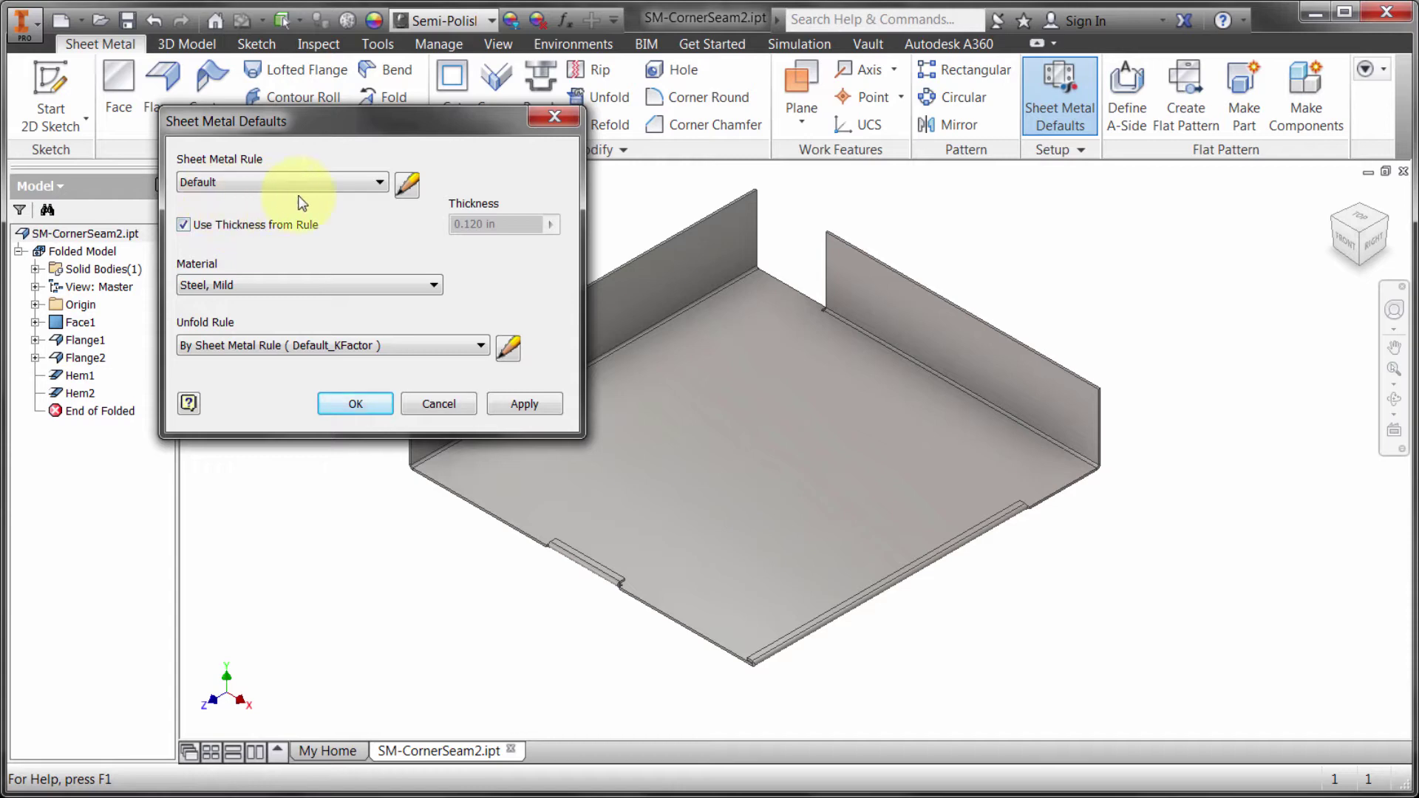
click(406, 185)
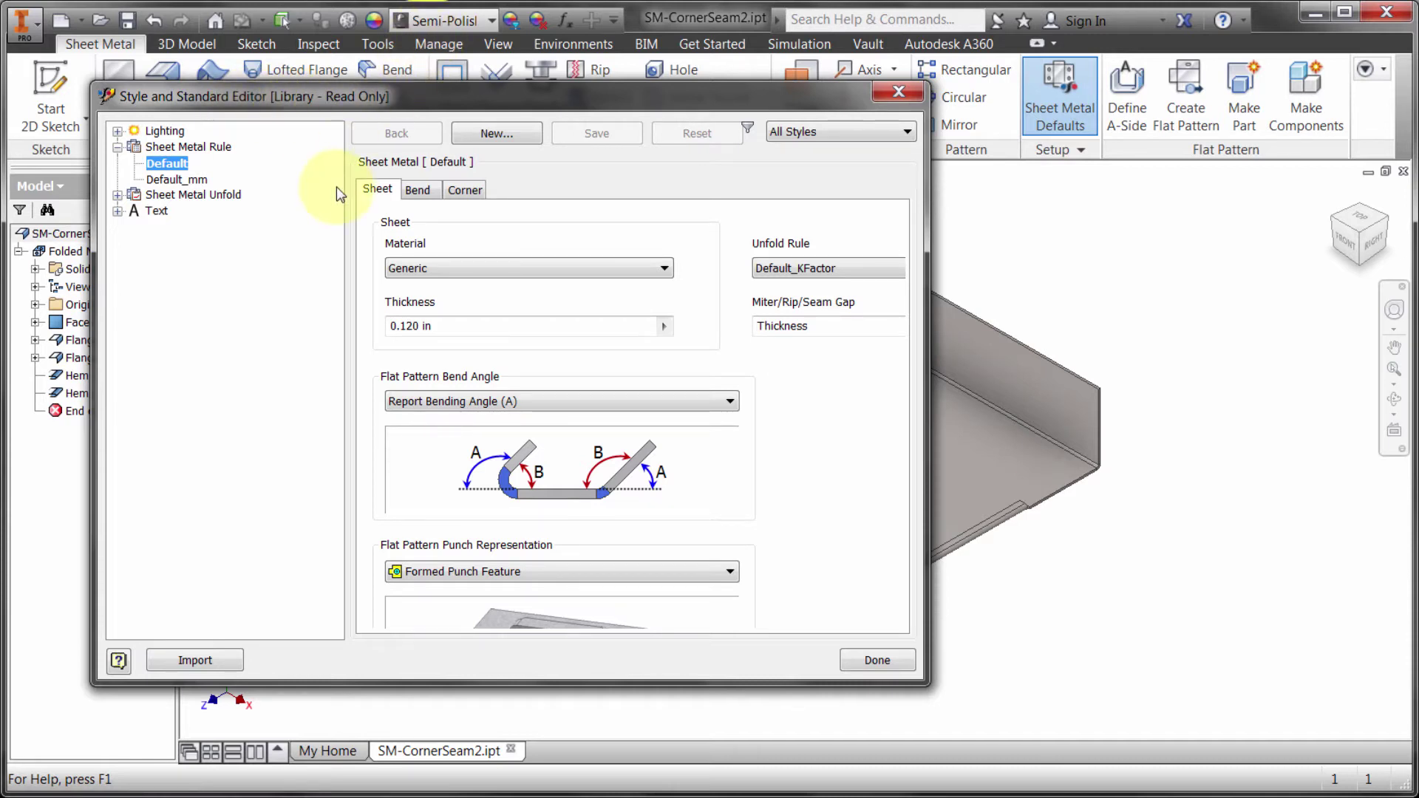
click(204, 147)
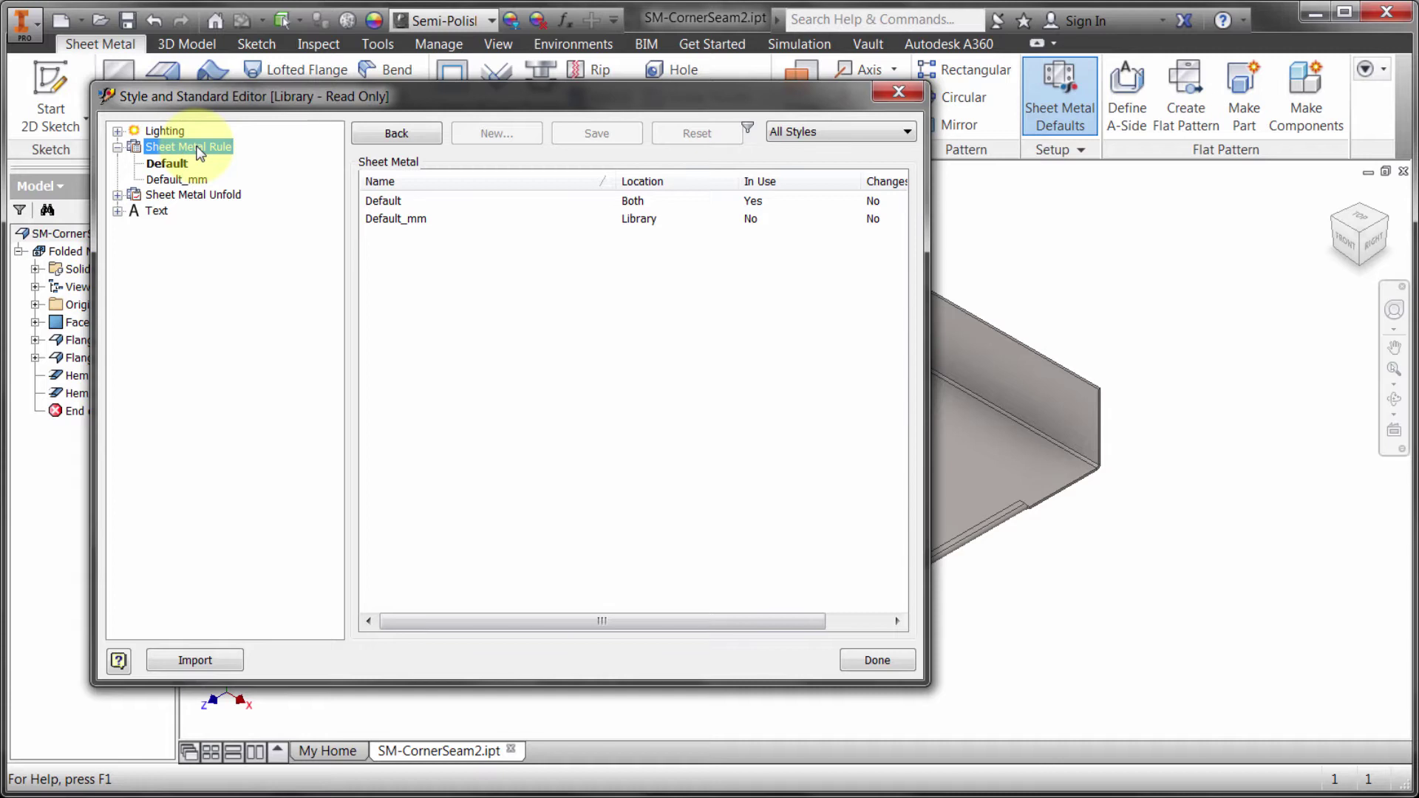
click(186, 161)
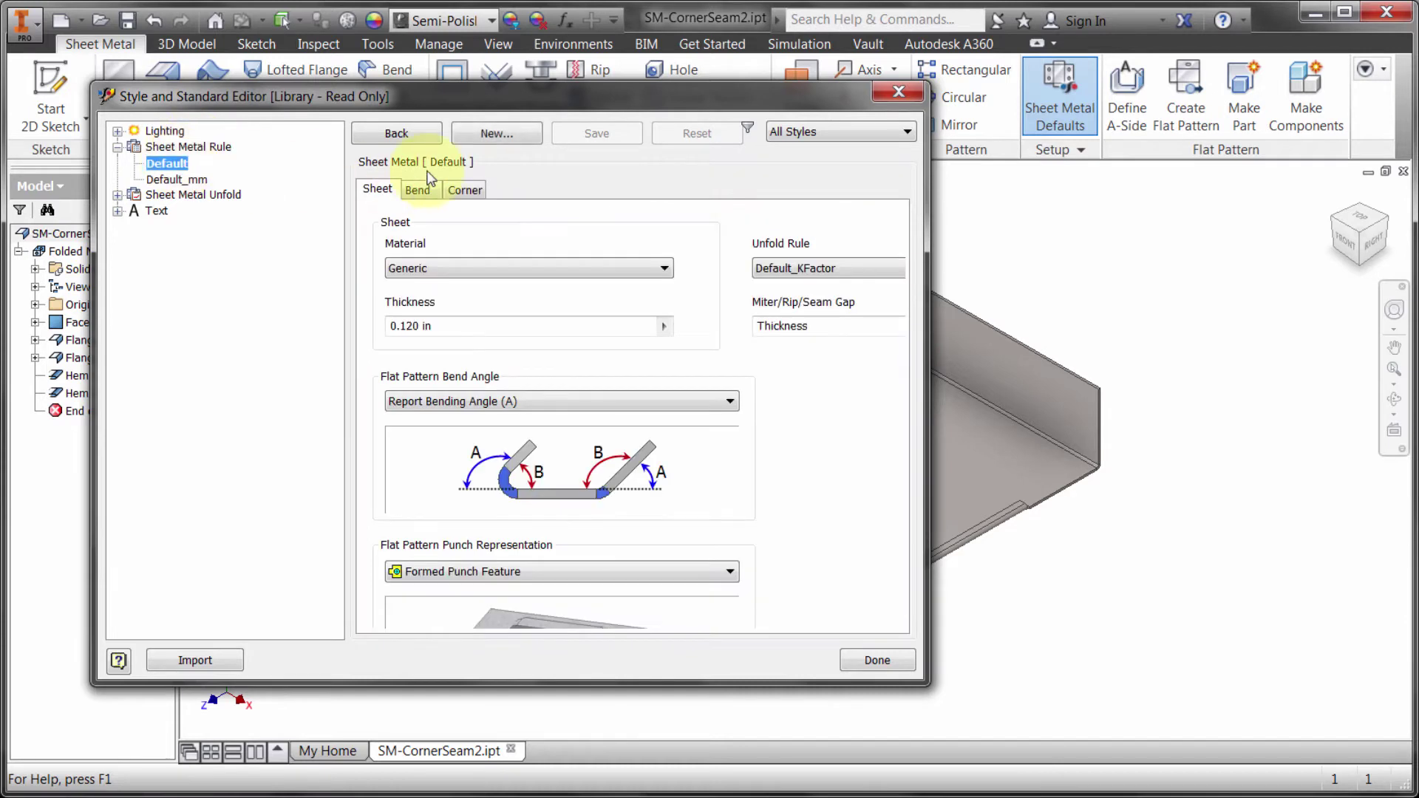
Create a new sheet metal rule named Thin Gauge from the Default rule and make it active
click(477, 133)
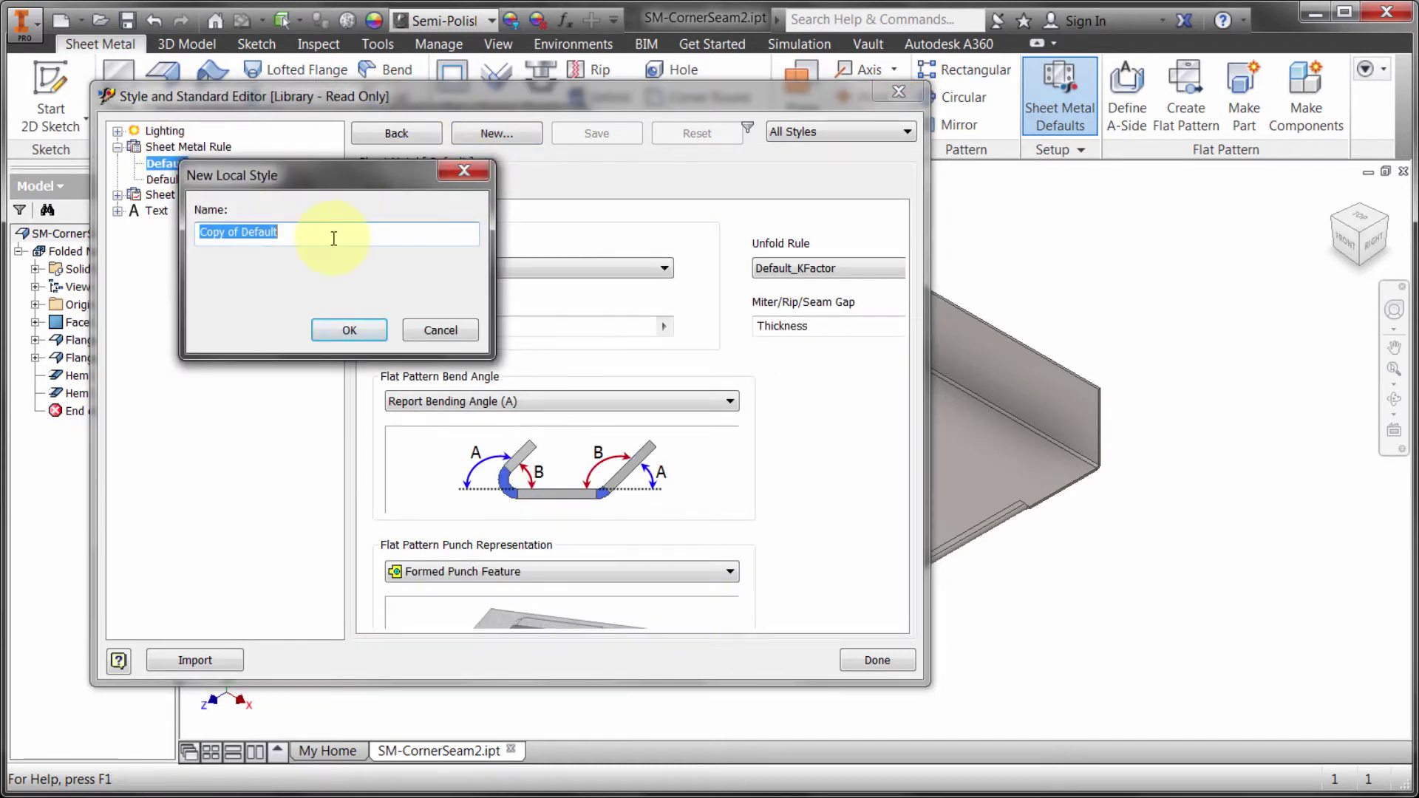
text(Thin Gau)
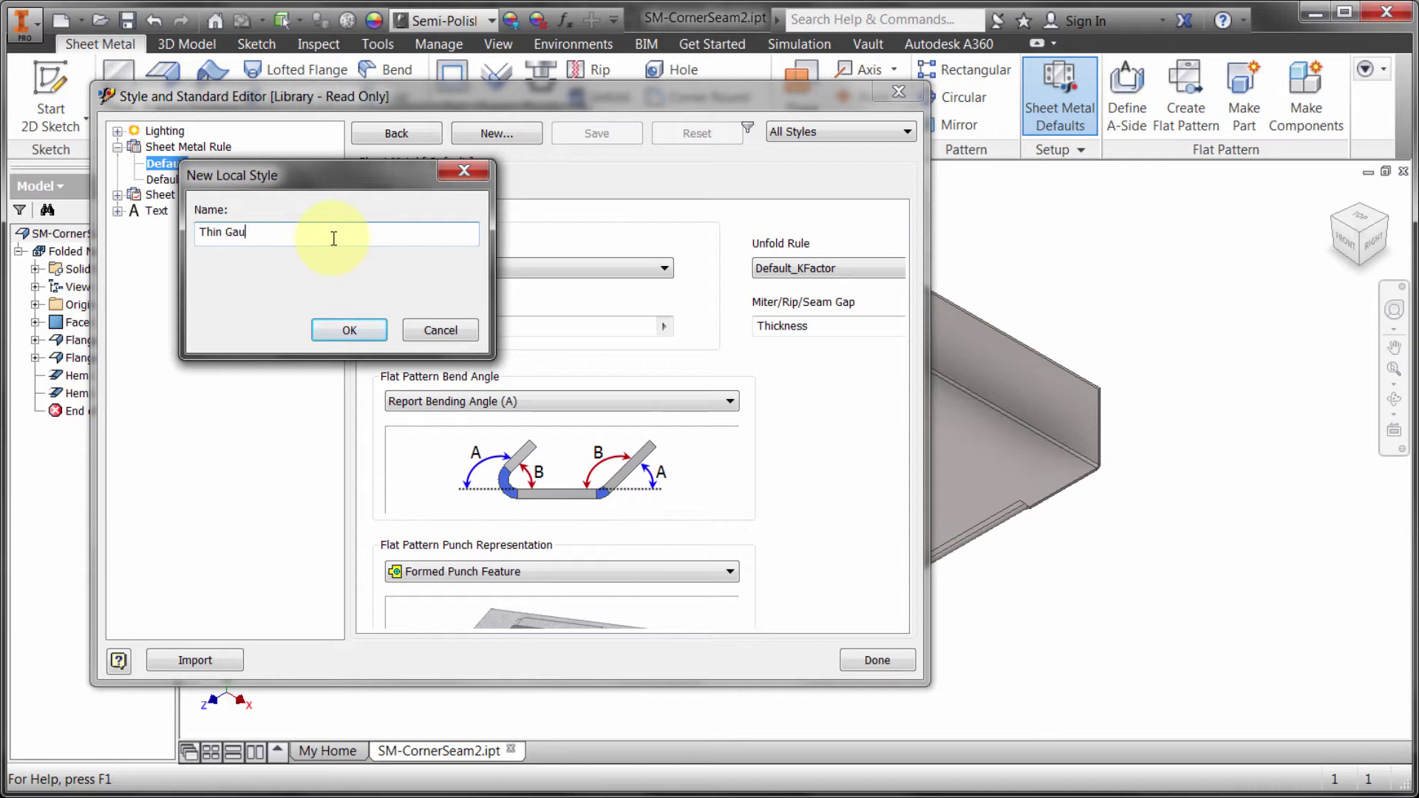
text(ge)
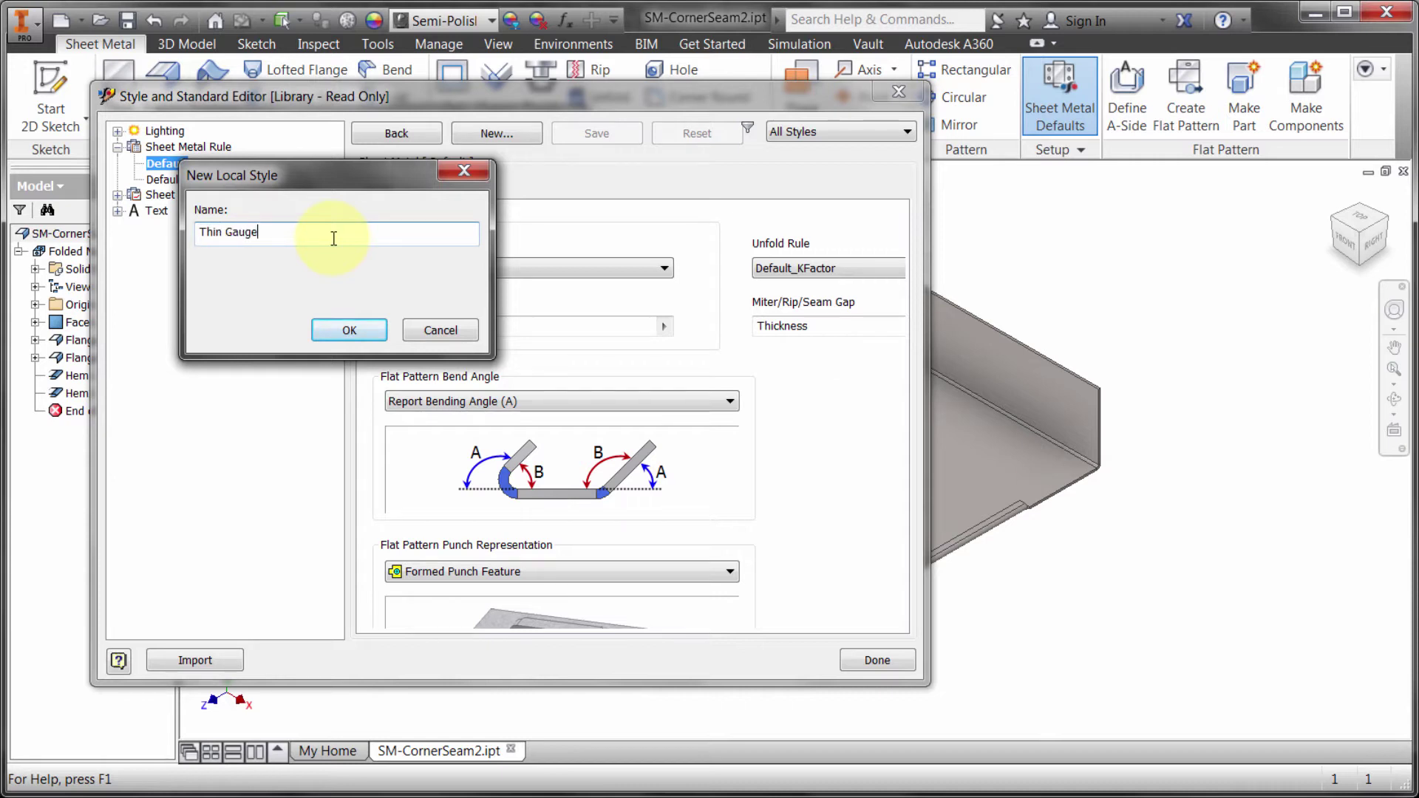
click(348, 326)
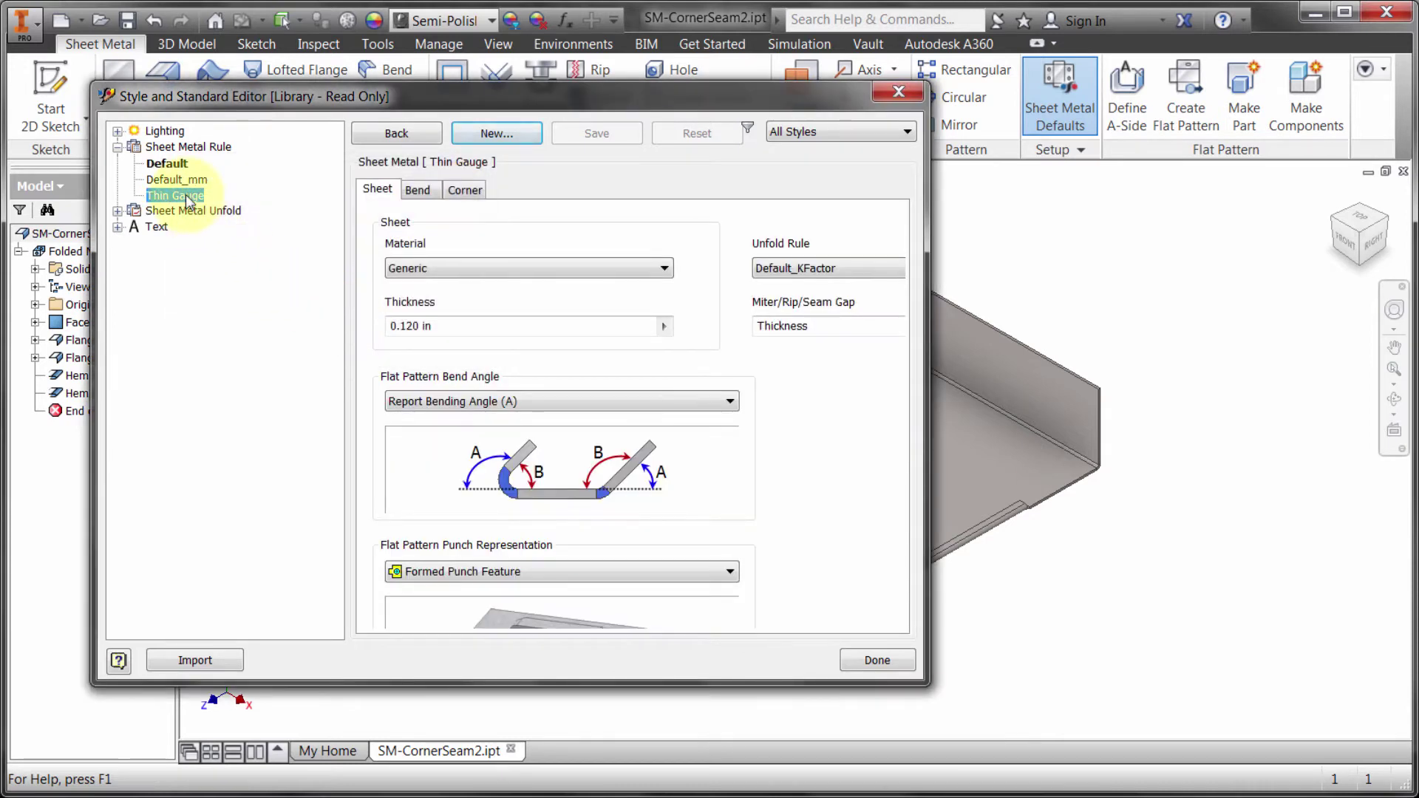
right_click(186, 196)
click(223, 203)
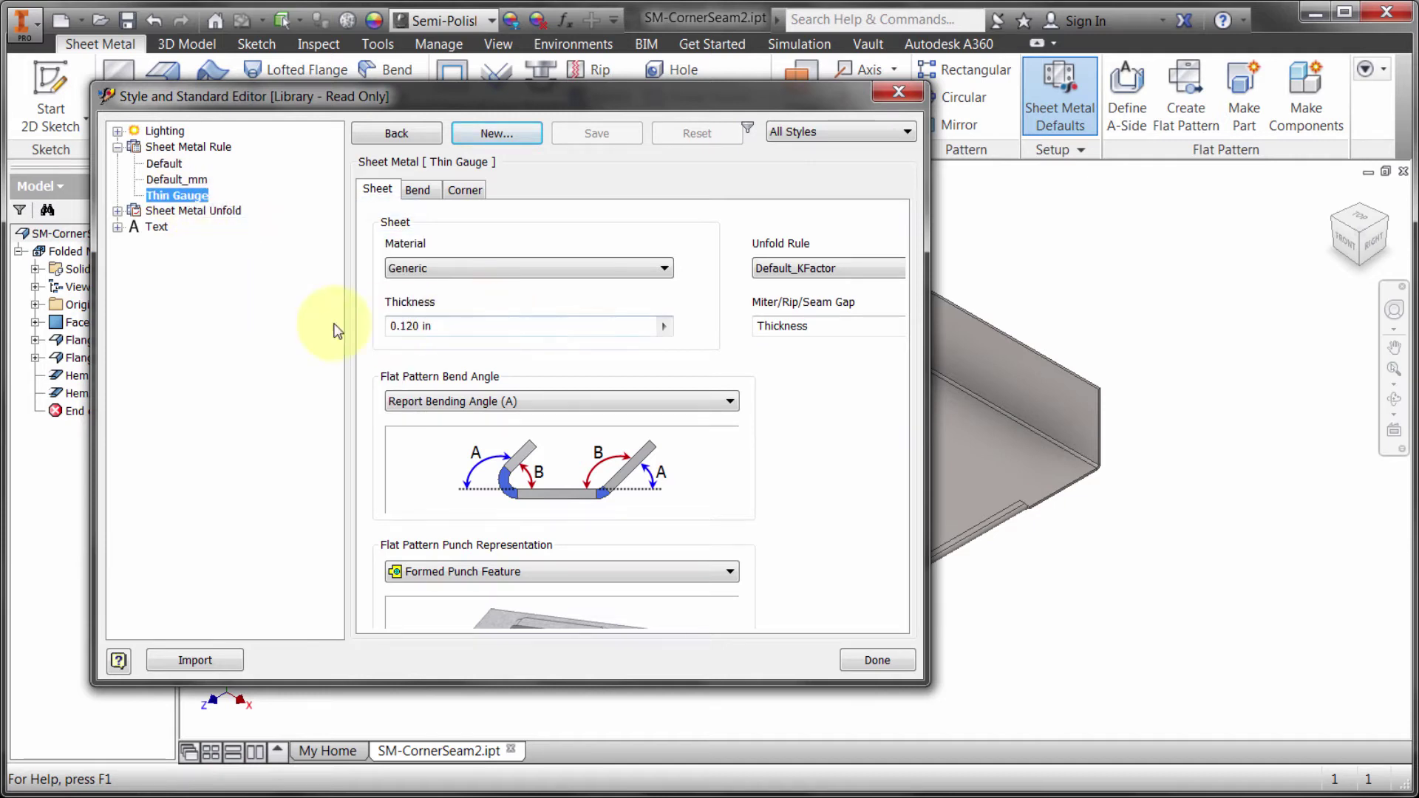
Set the Thin Gauge rule's thickness to .055 and its material to Steel, Mild
triple_click(444, 326)
text(.055)
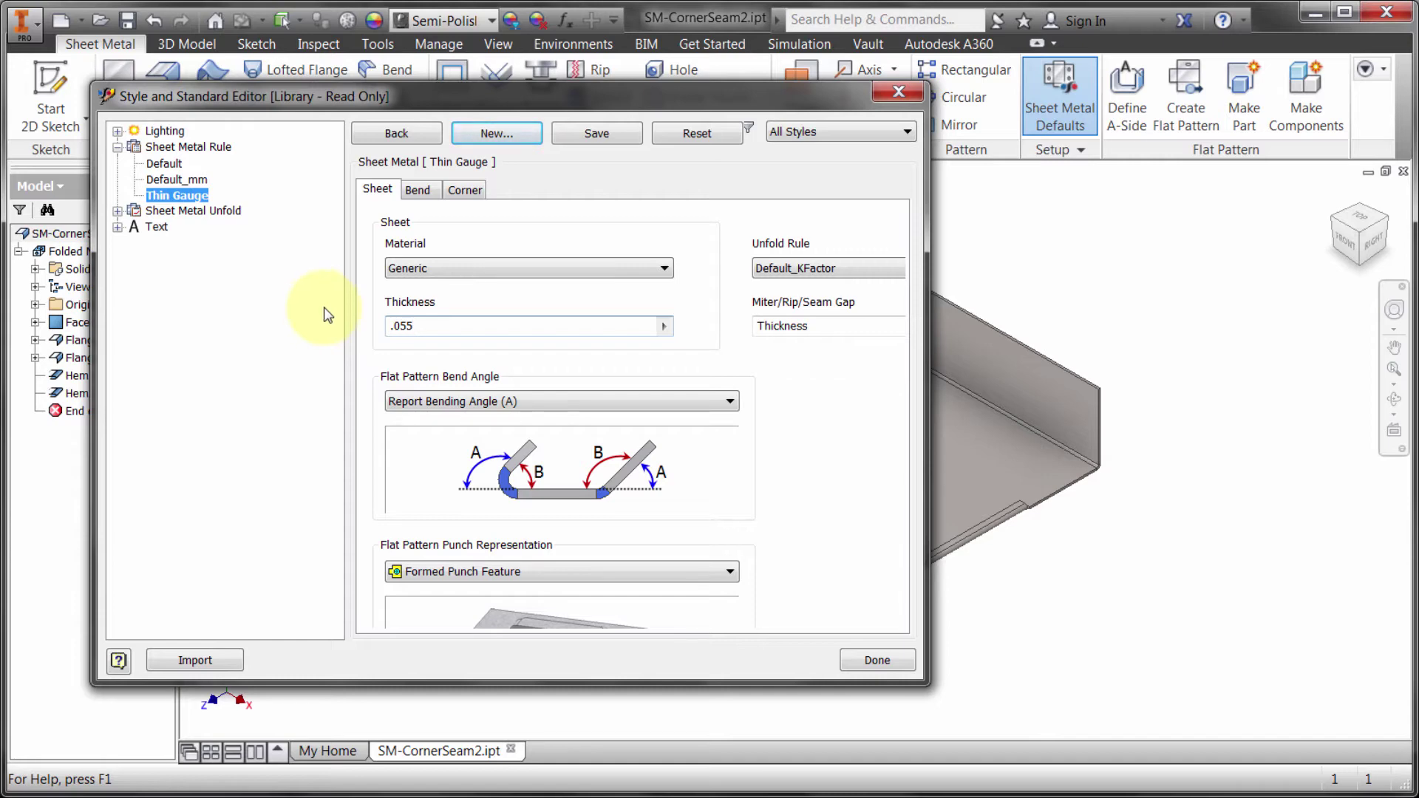
click(441, 269)
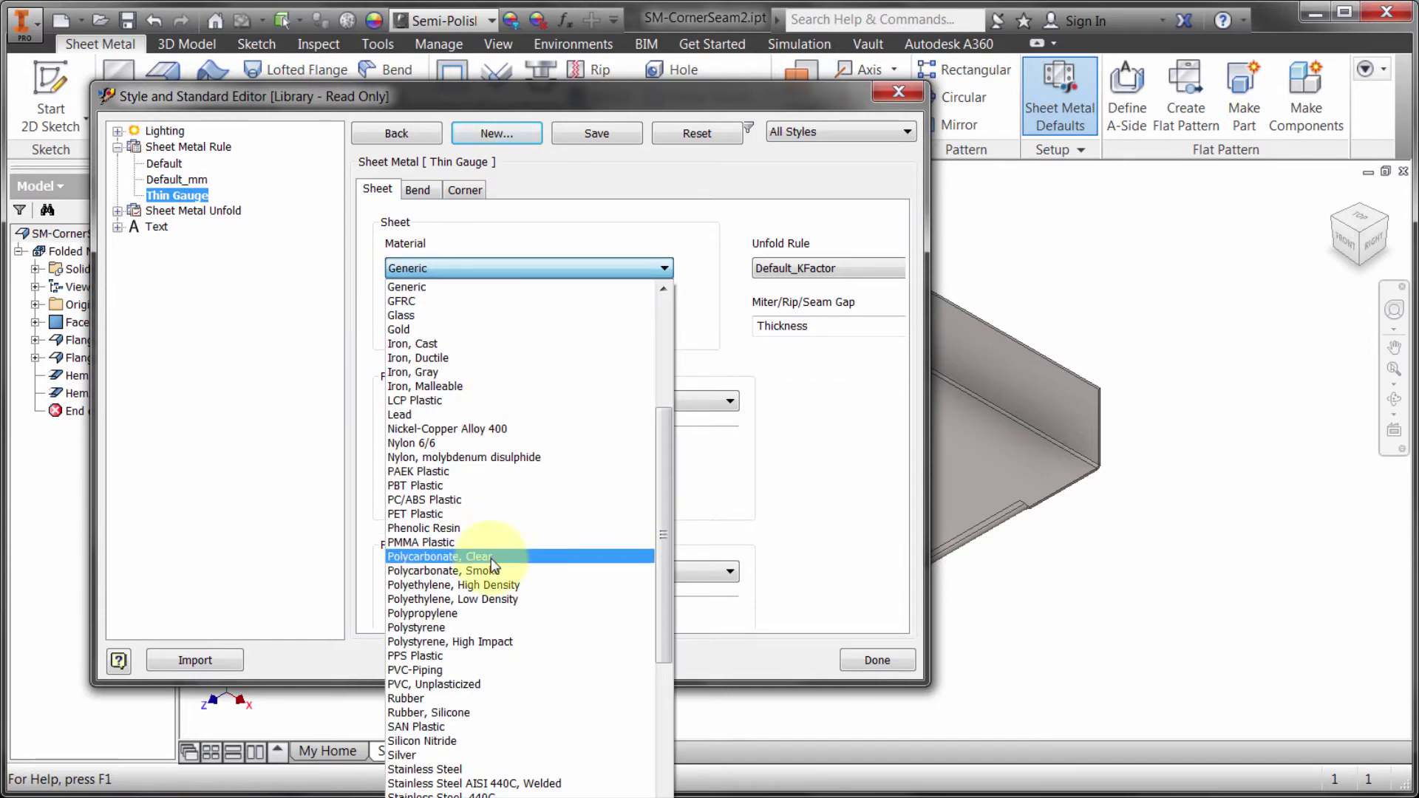
scroll(491, 560, down, 3)
scroll(491, 558, down, 3)
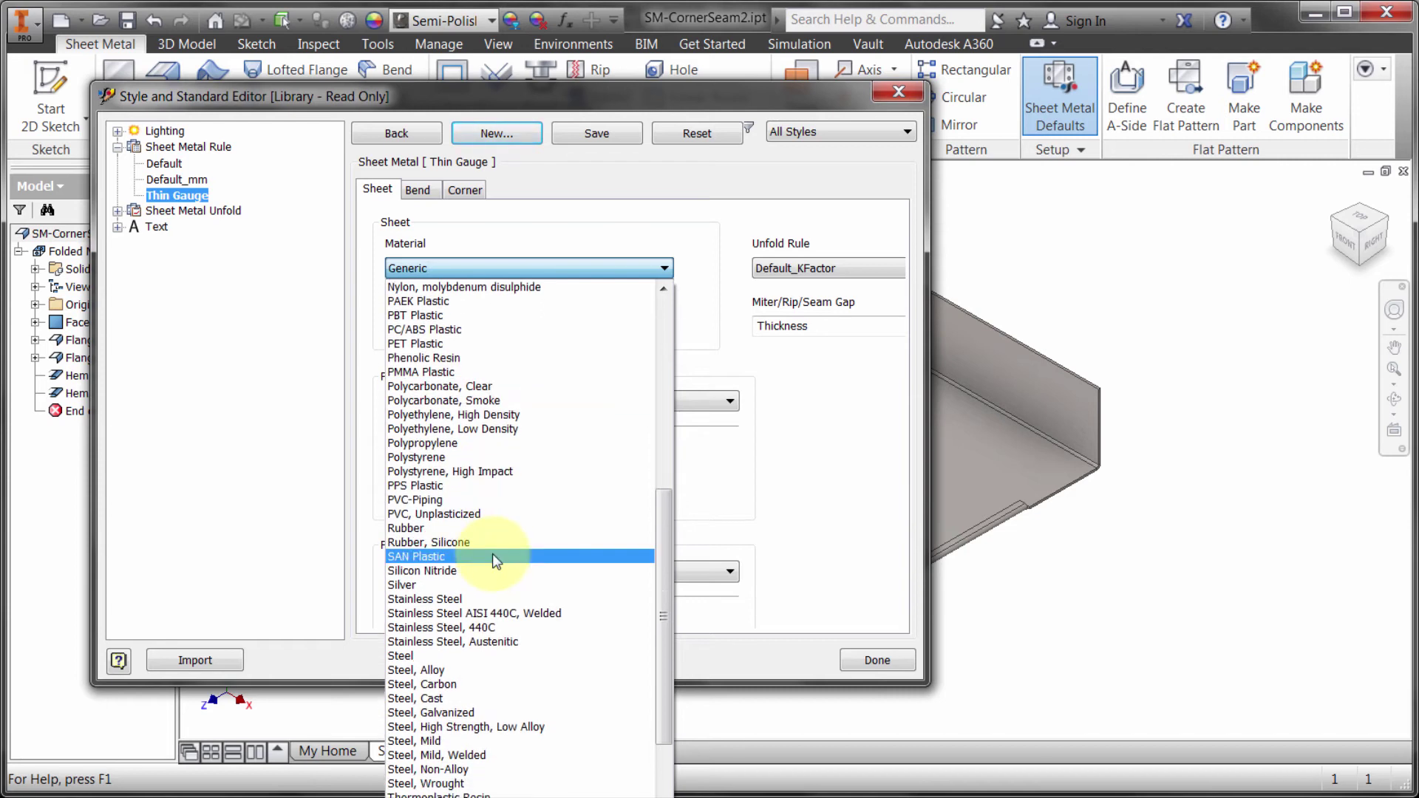
click(482, 740)
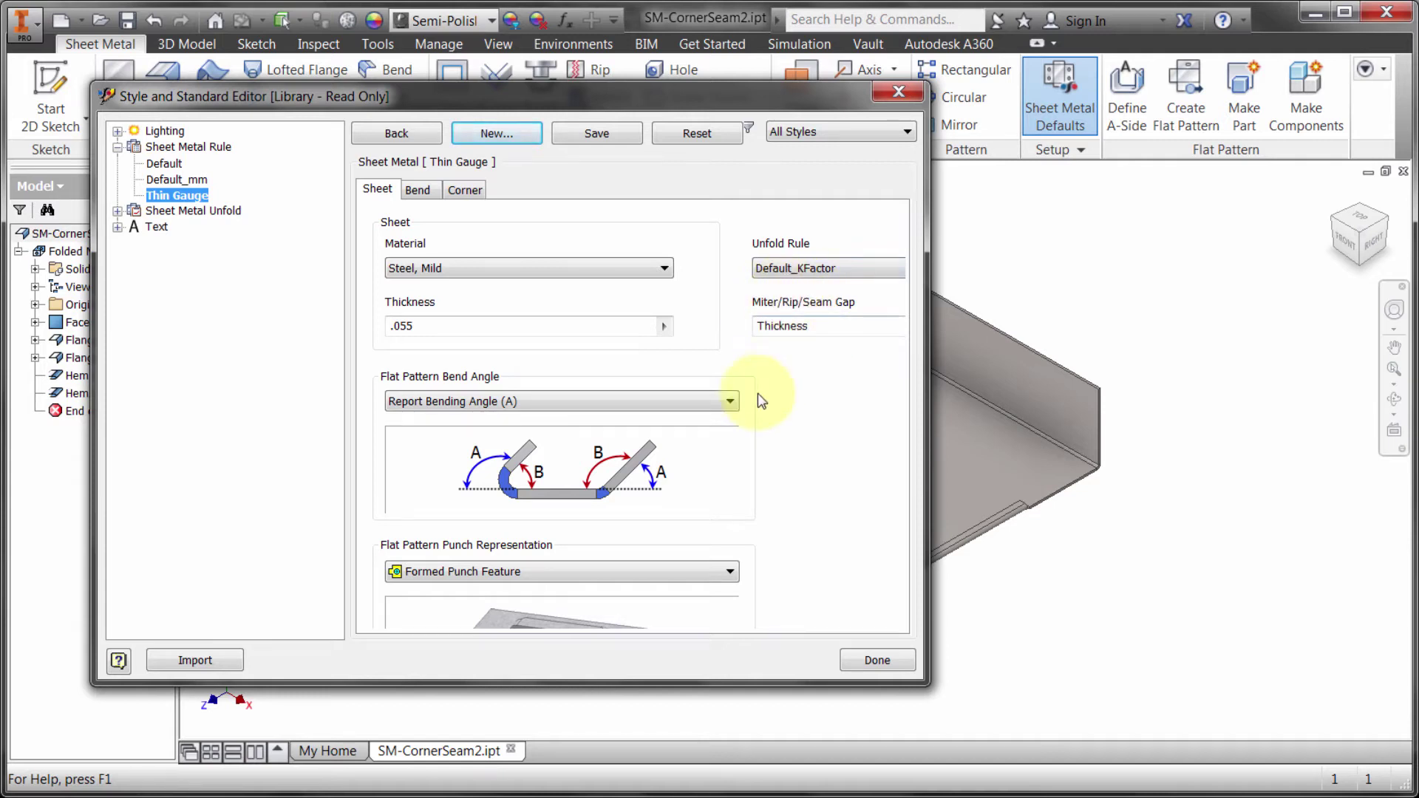
Enlarge the style editor and examine the Thin Gauge rule's flat pattern bend angle and punch representation options
drag(927, 347, 1057, 344)
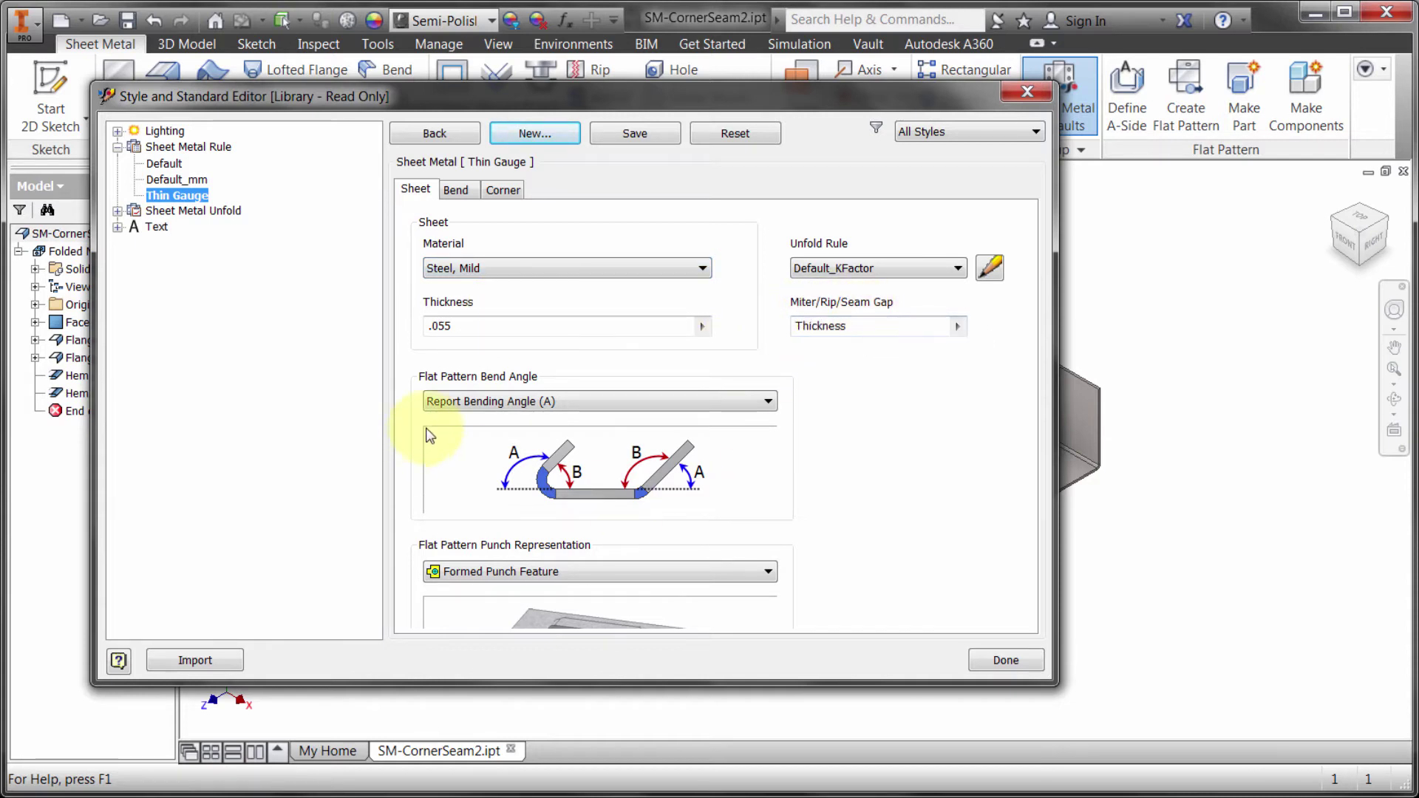
click(560, 402)
click(563, 408)
scroll(731, 582, down, 2)
scroll(725, 583, up, 2)
drag(521, 684, 519, 730)
click(534, 571)
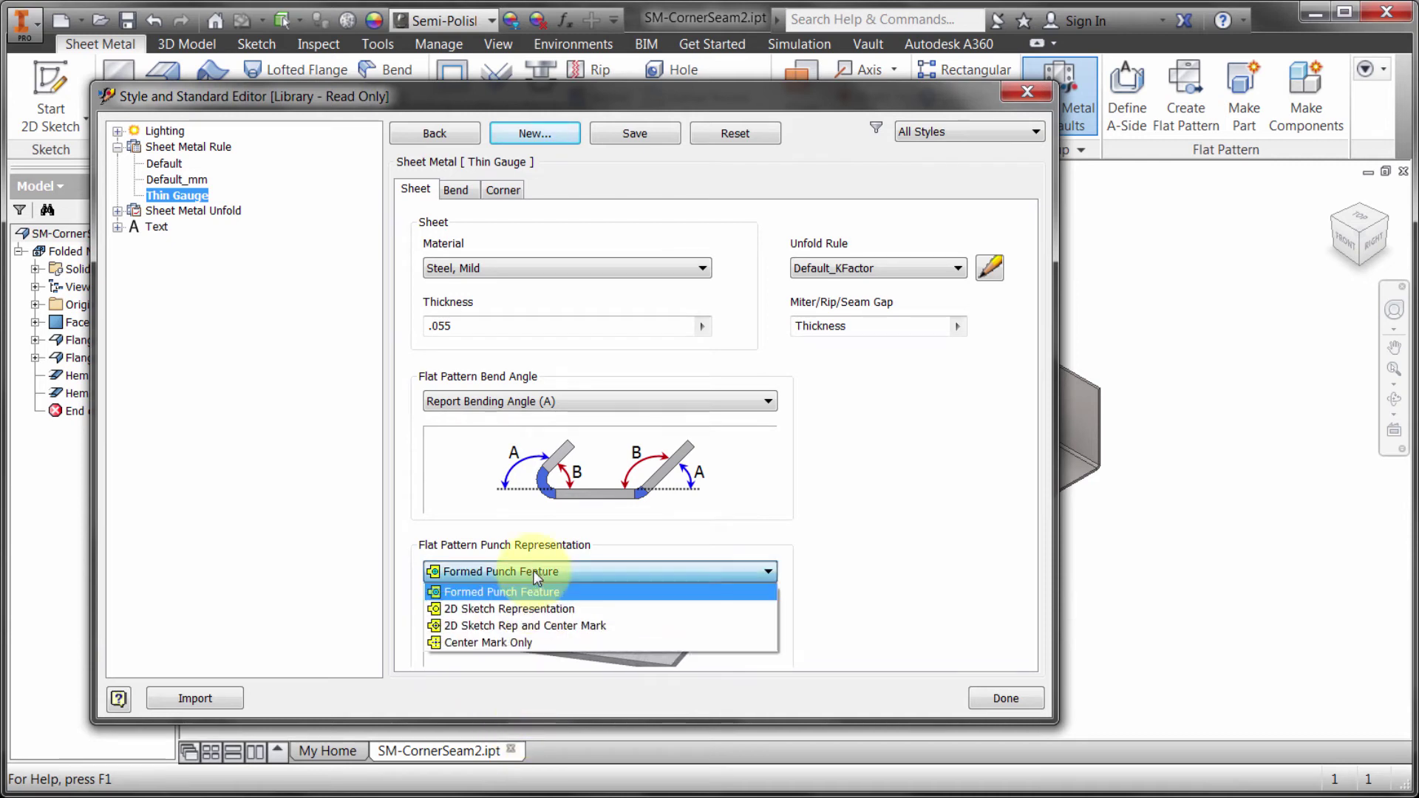
click(722, 531)
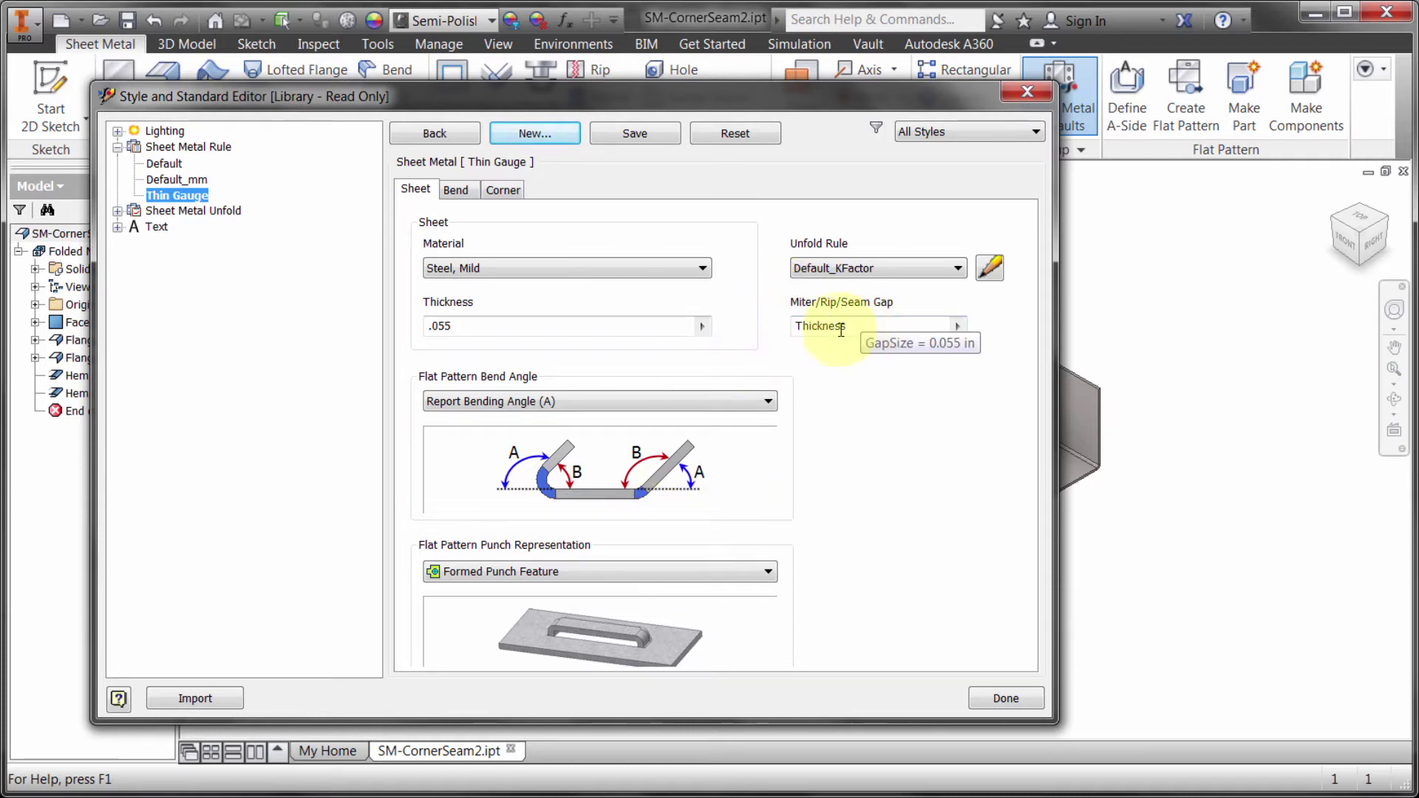
Set the Thin Gauge rule's bend relief shape to Round and its relief width to Thickness*2
click(463, 192)
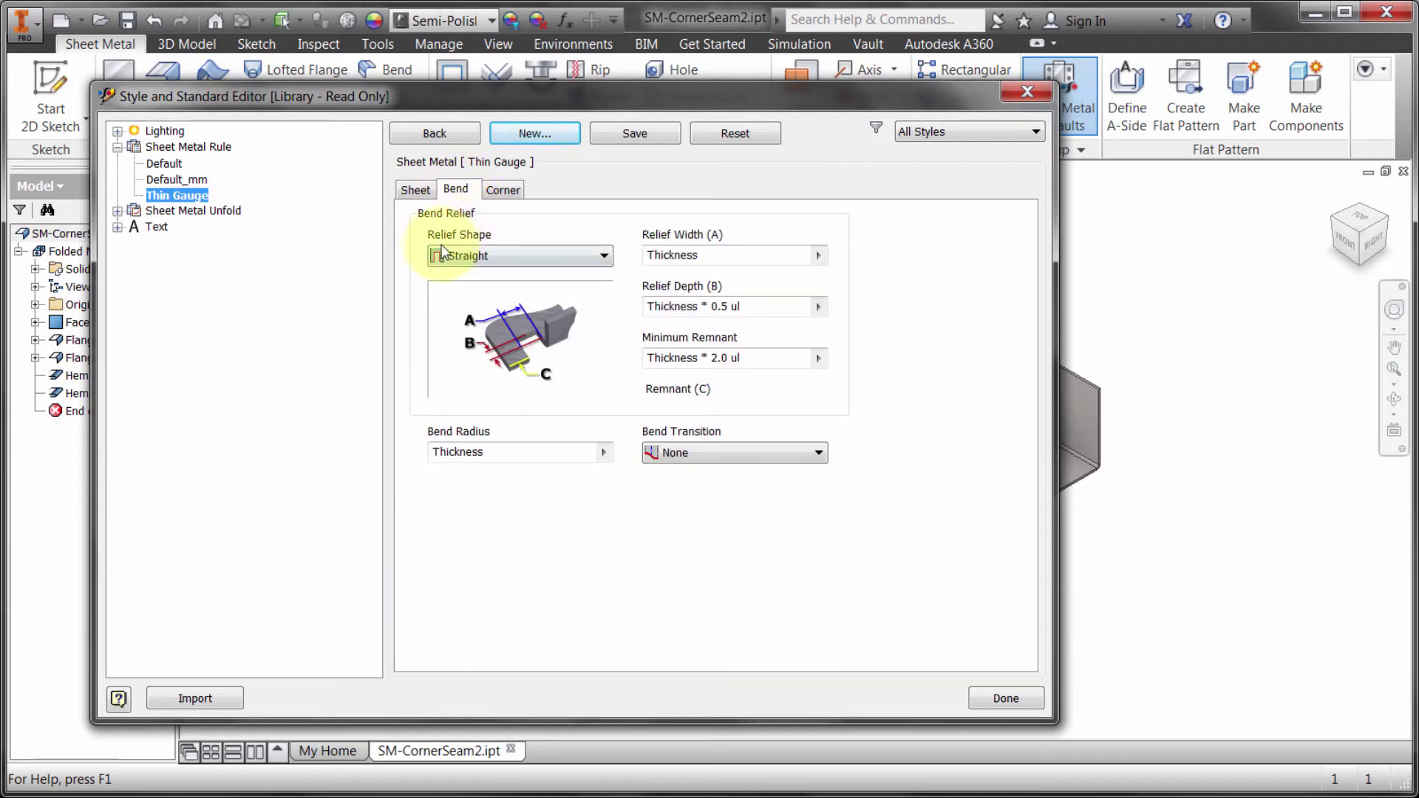
click(494, 255)
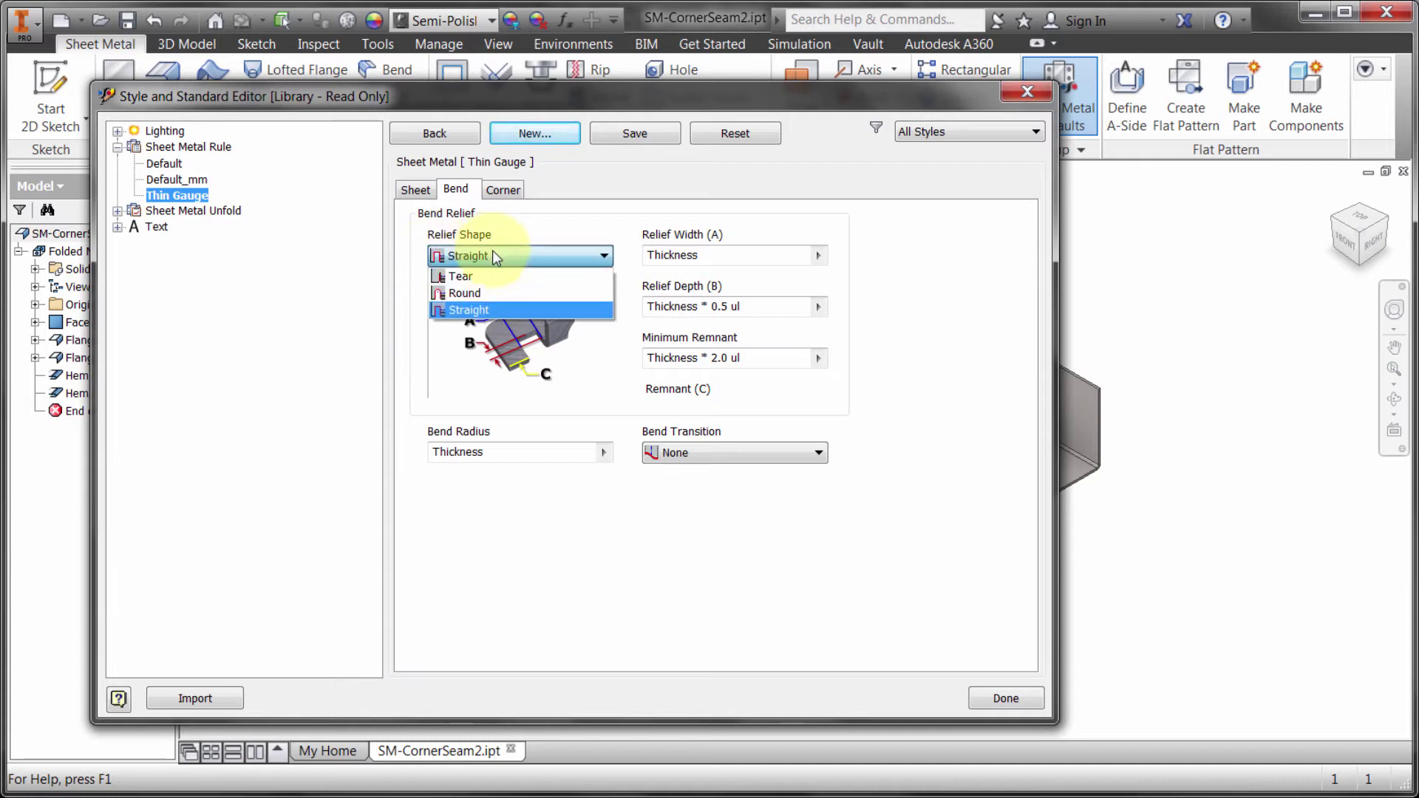
click(466, 293)
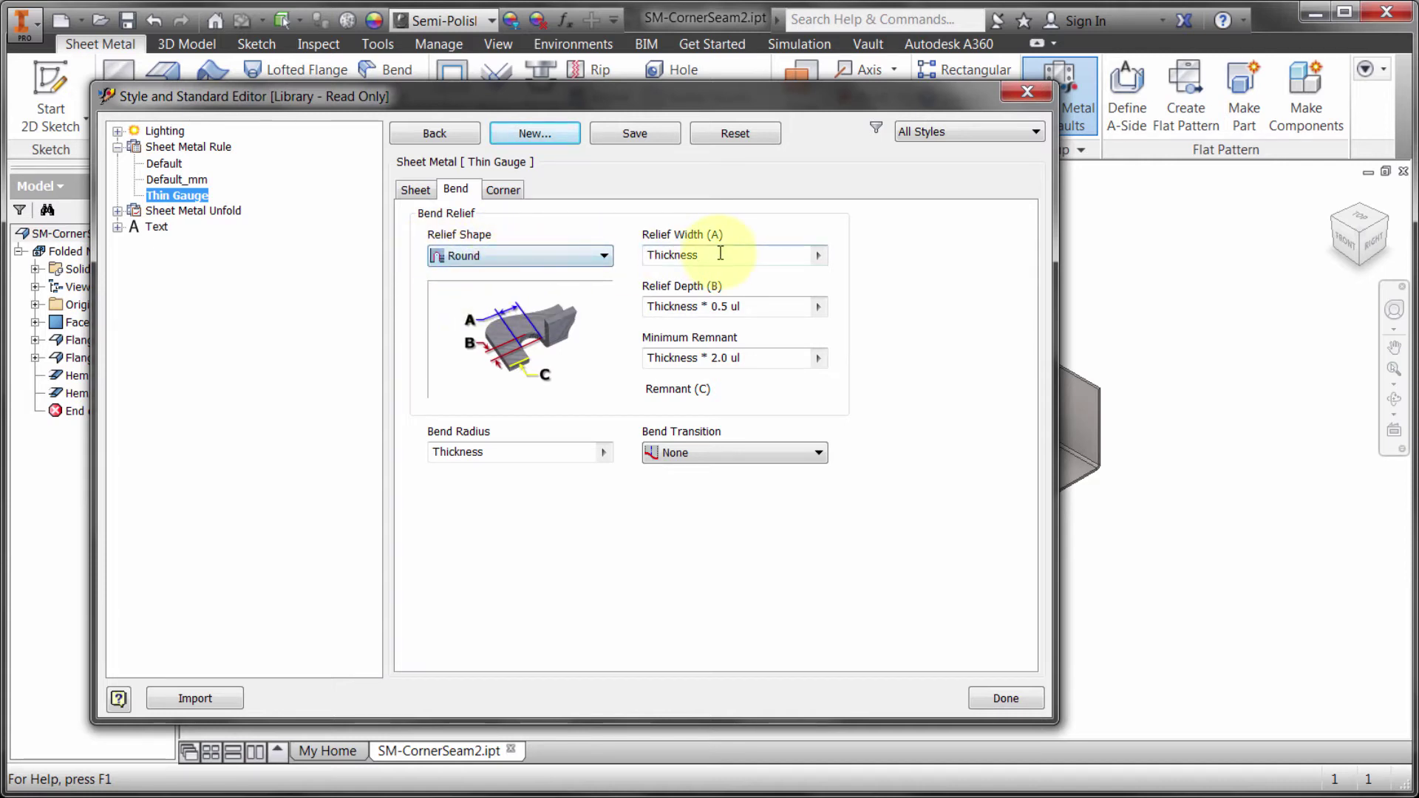
click(711, 253)
text(*2)
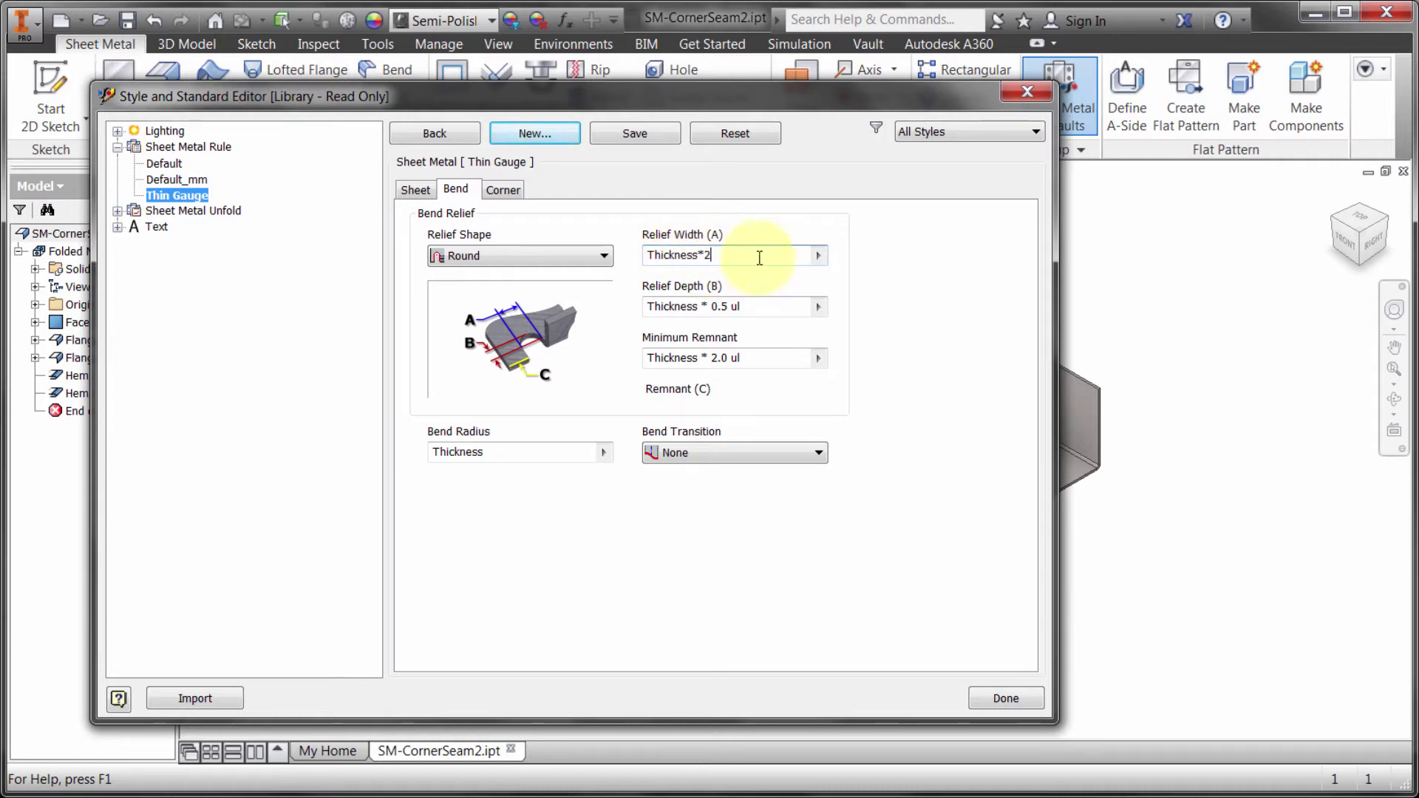
Set the Thin Gauge rule's bend relief depth to Thickness and its minimum remnant to Thickness * 4.0 ul
click(715, 308)
drag(742, 306, 698, 306)
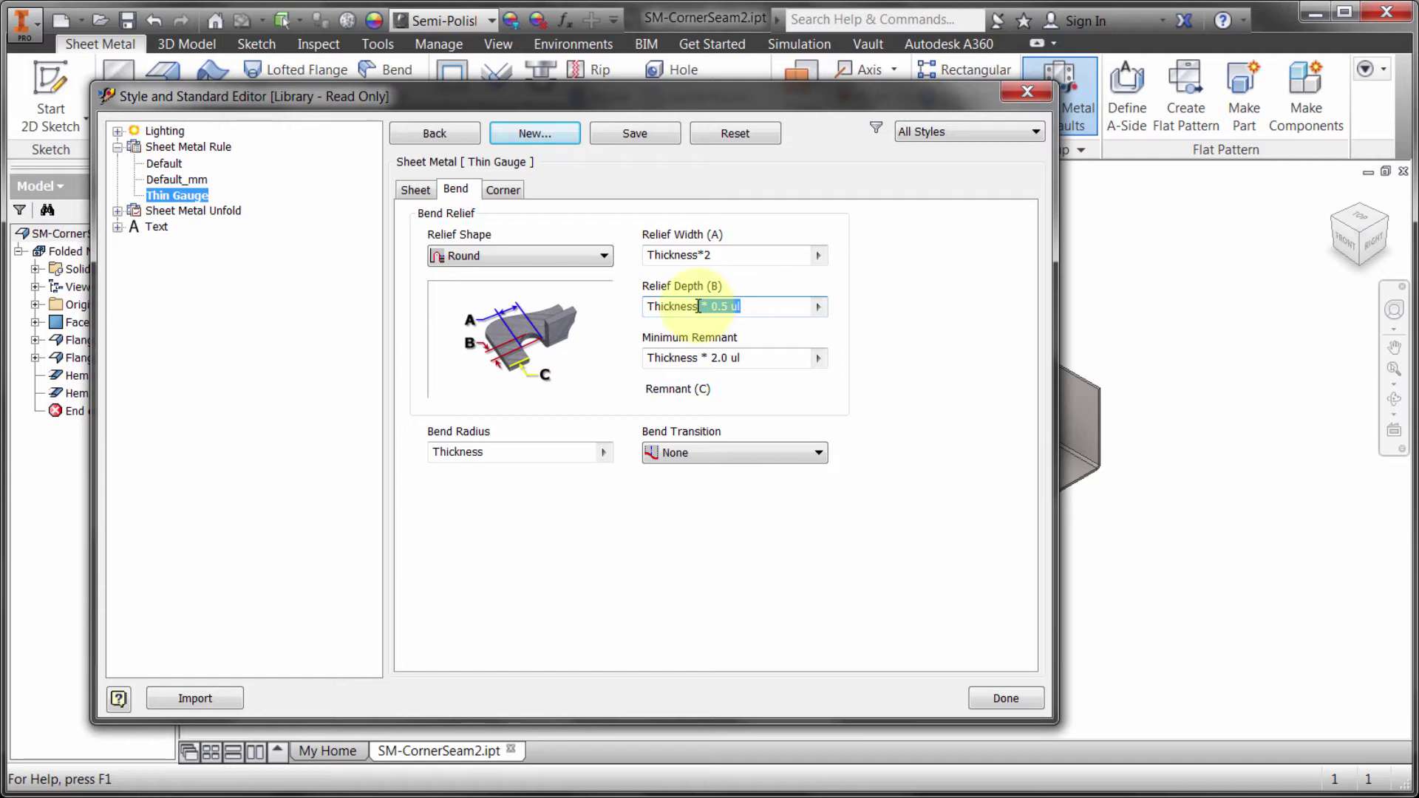
key(BackSpace)
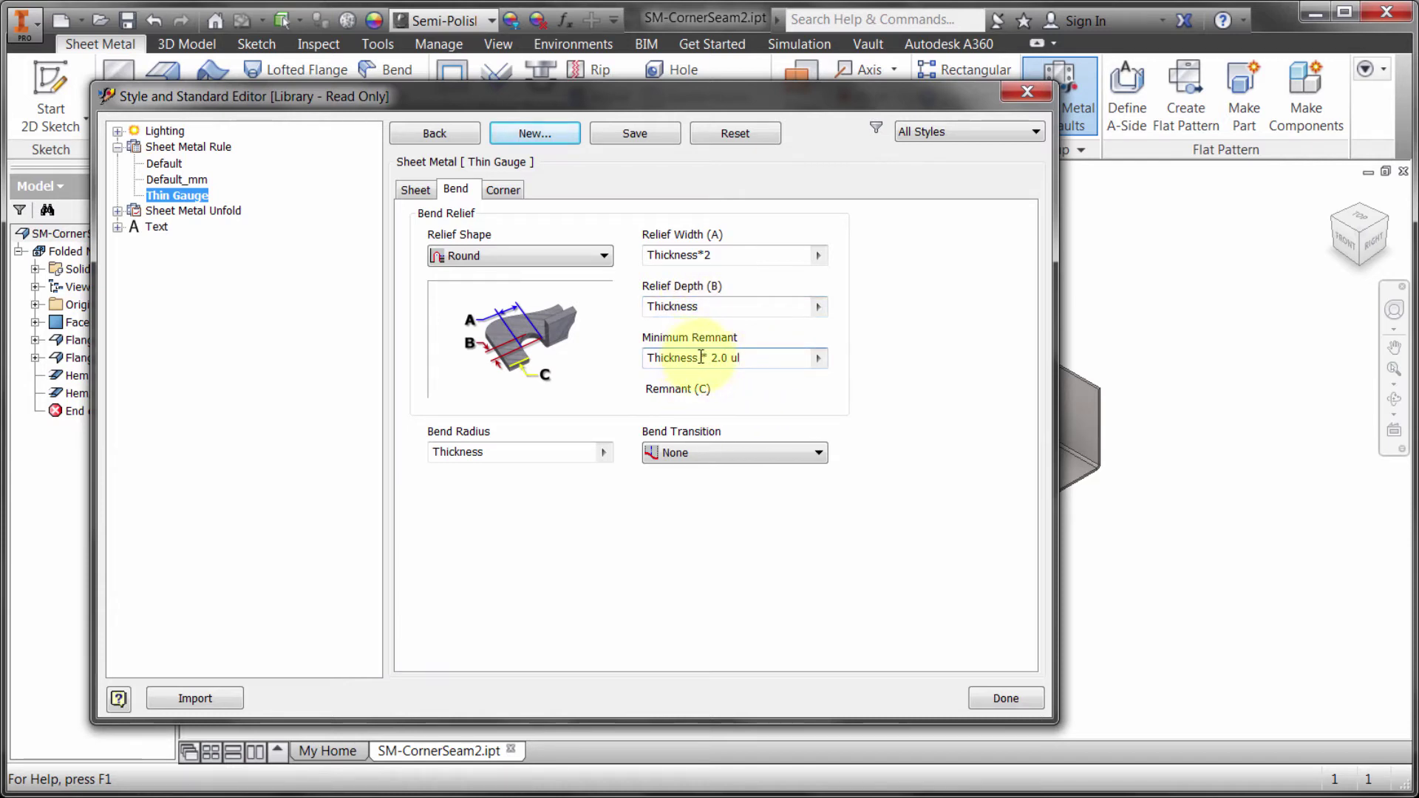
click(714, 357)
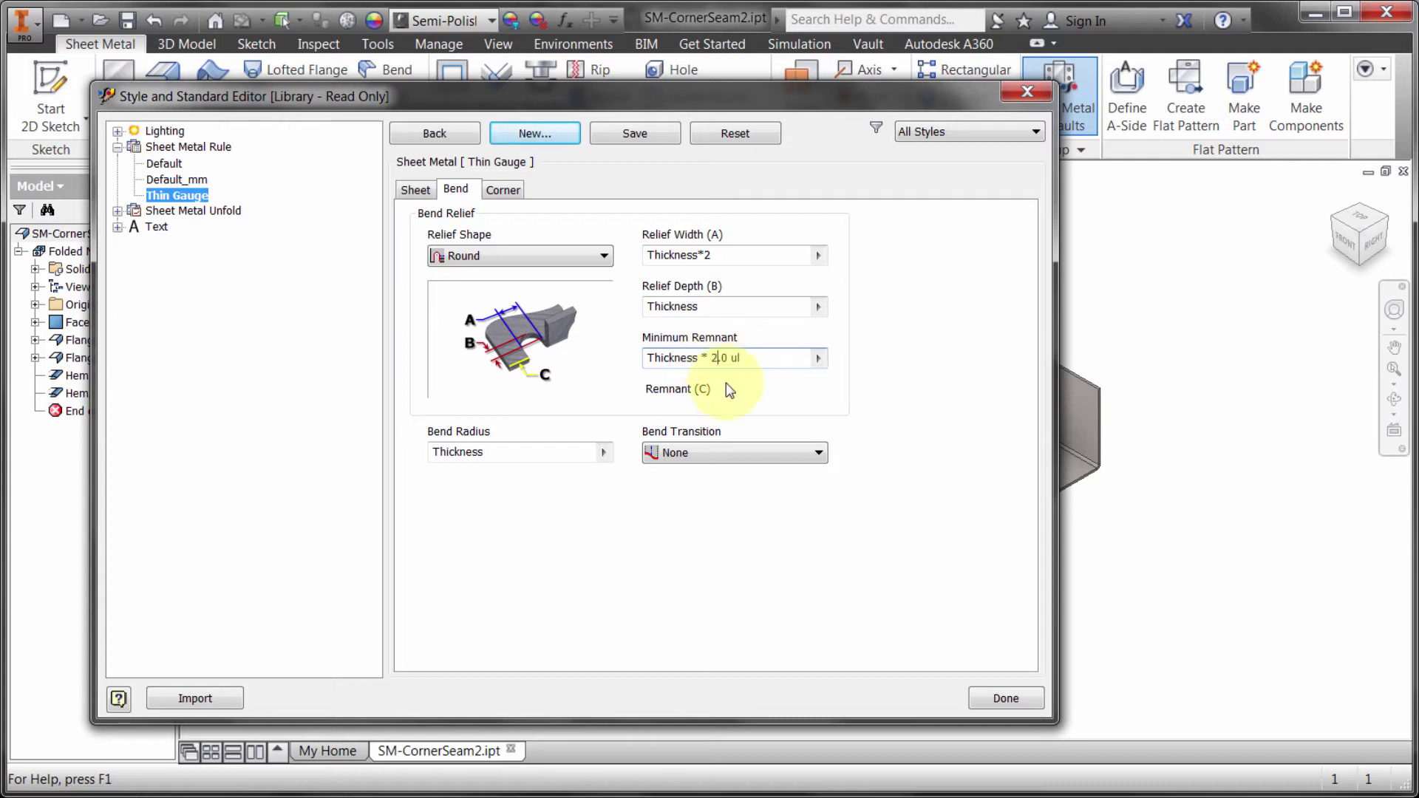
key(BackSpace)
text(4)
Set the Thin Gauge rule's bend radius to Thickness*2 and its bend transition to Straight Line
click(509, 451)
text(*)
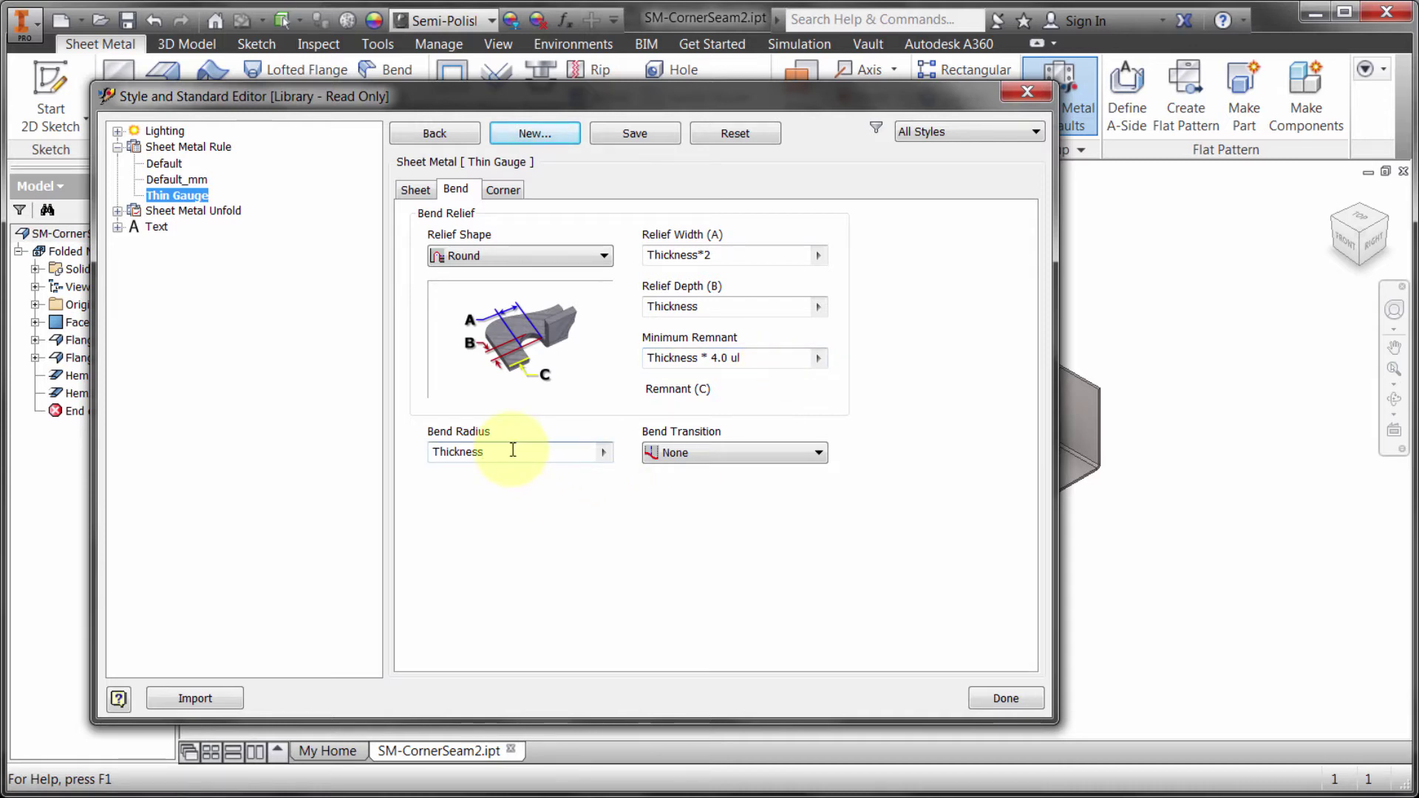
text(2)
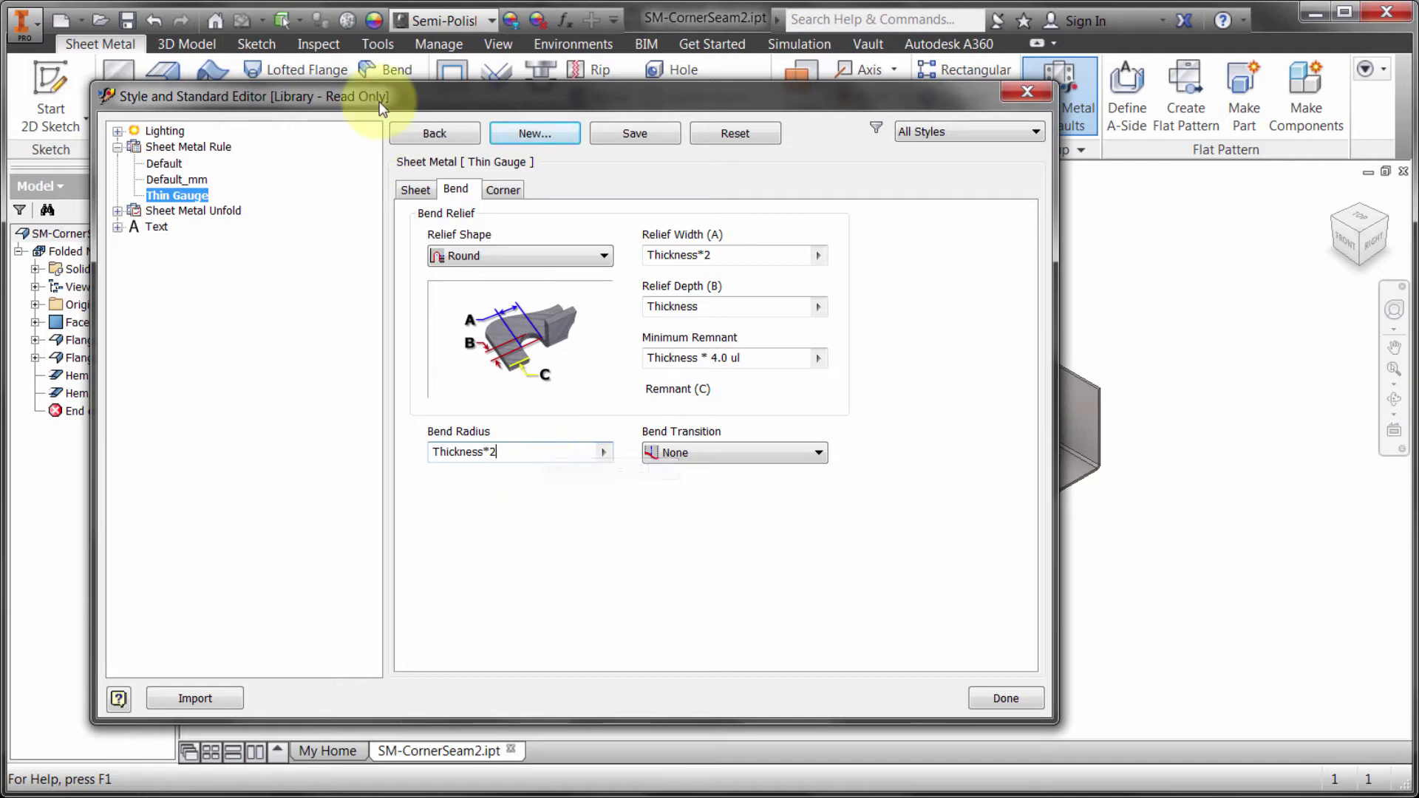
click(721, 454)
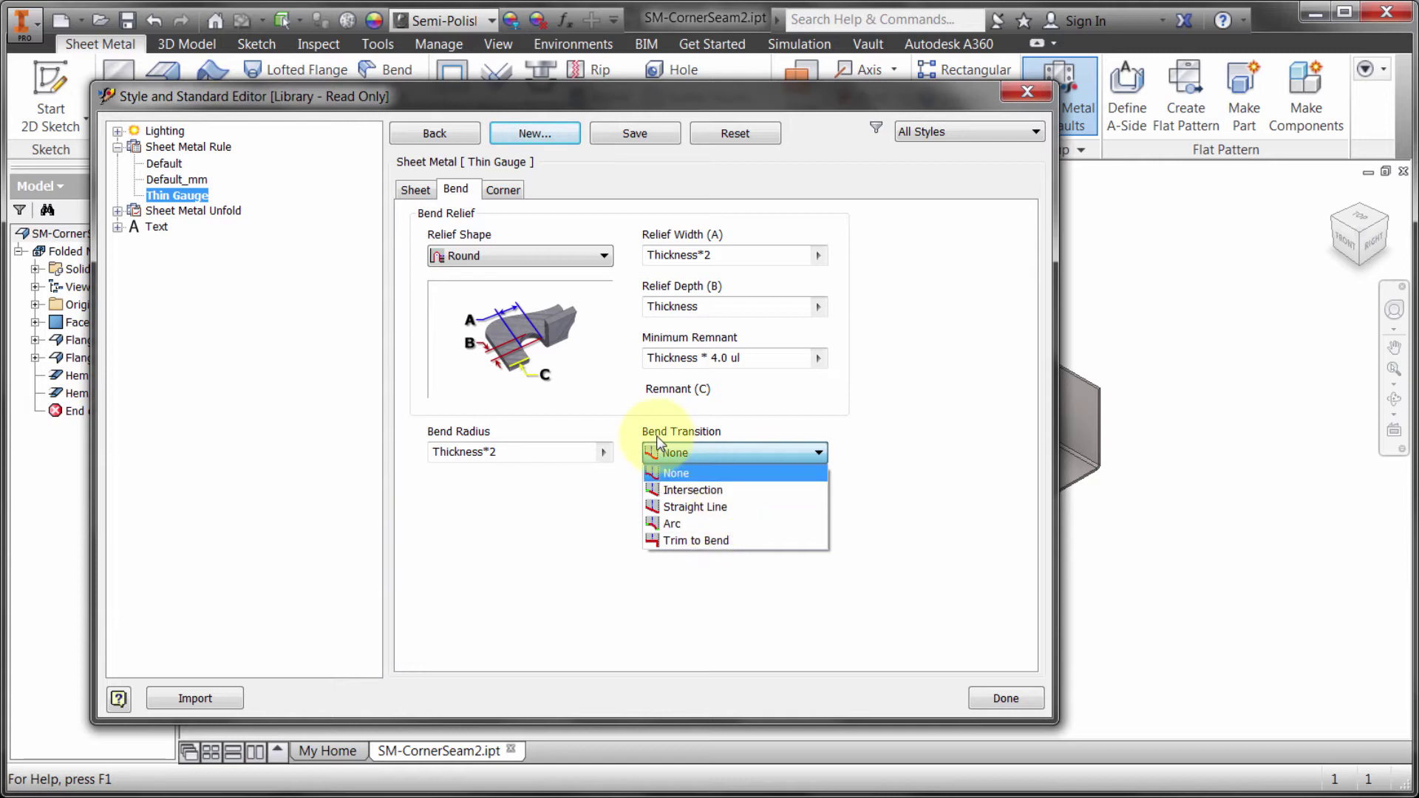
click(693, 507)
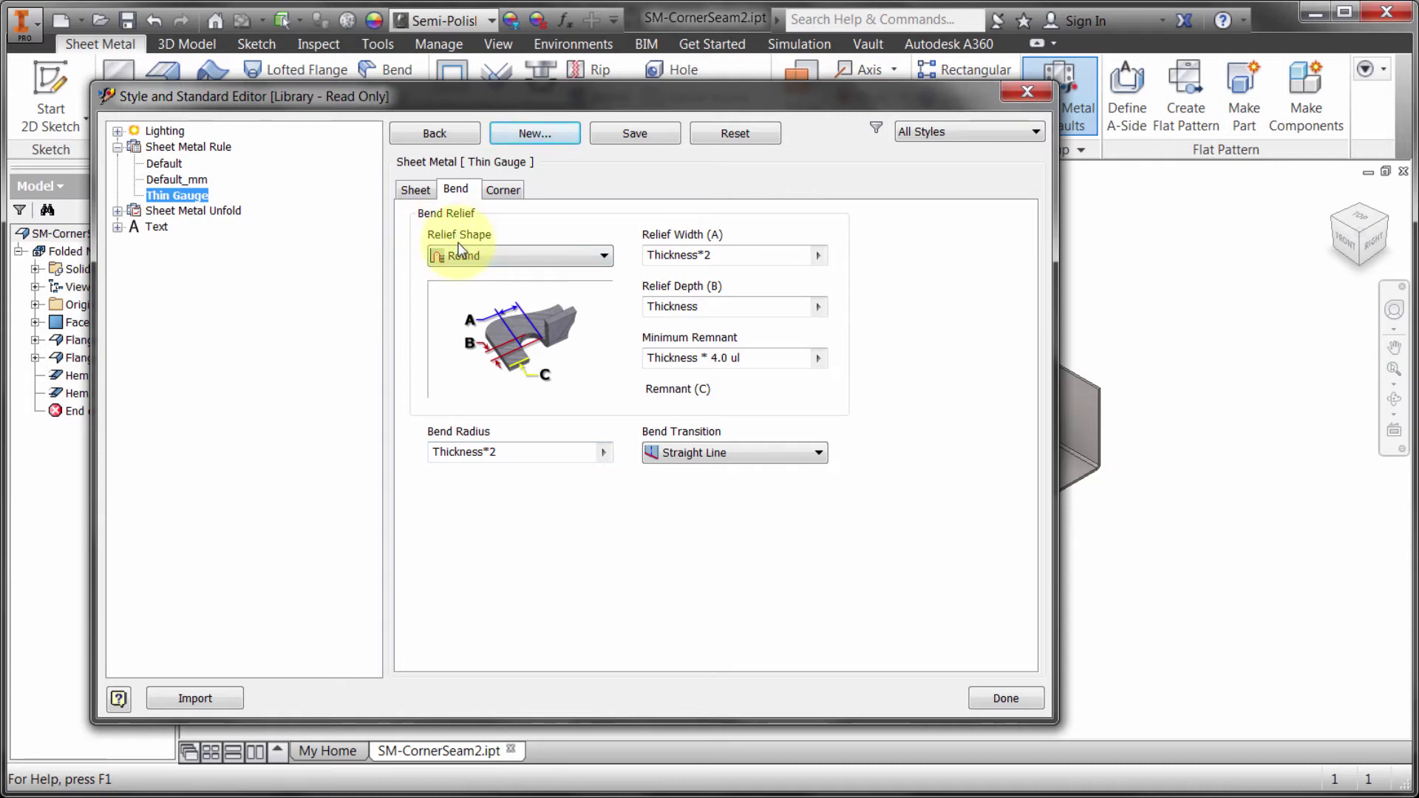
Set the corner relief shape to Arc Weld for 2 bend intersections and Full Round for 3 bend intersections
click(518, 192)
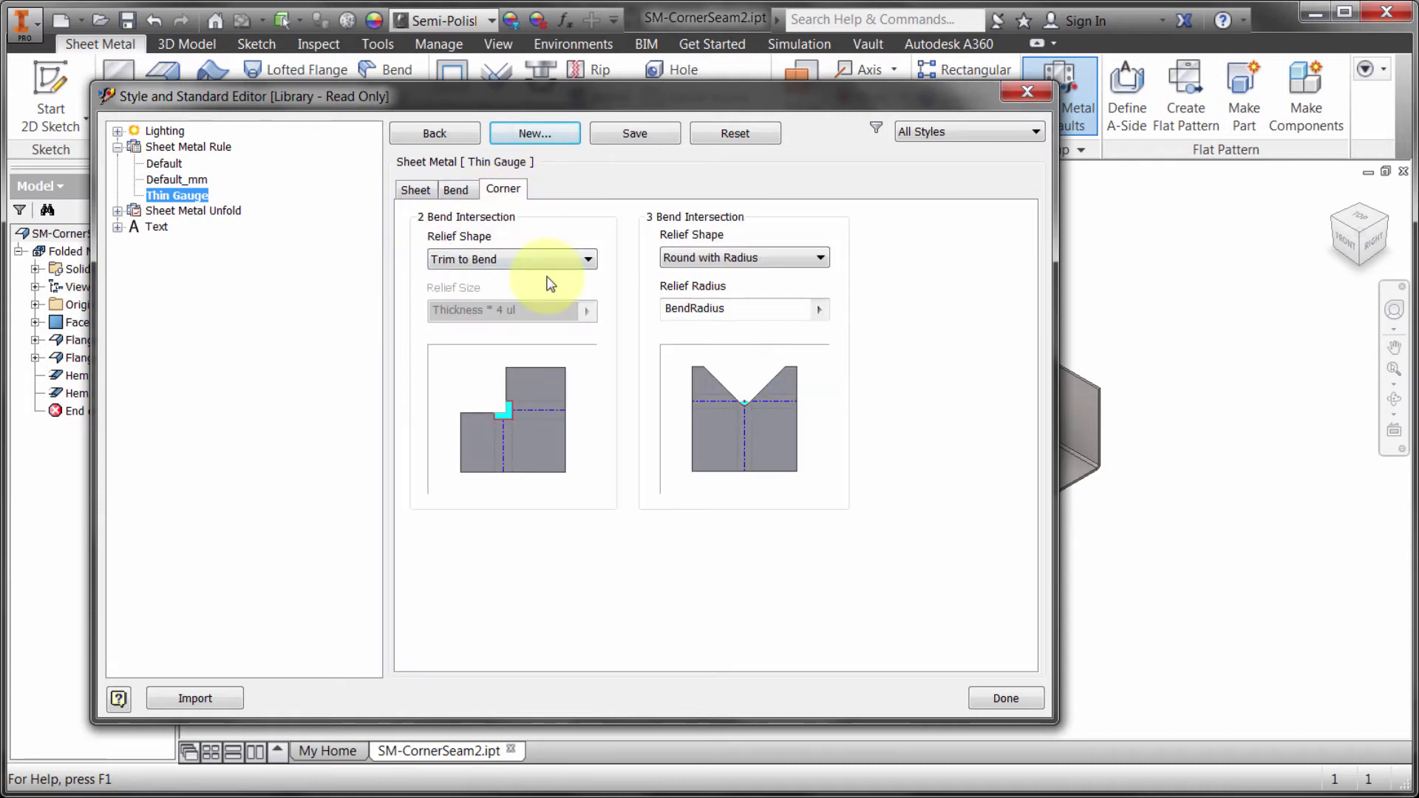
click(473, 258)
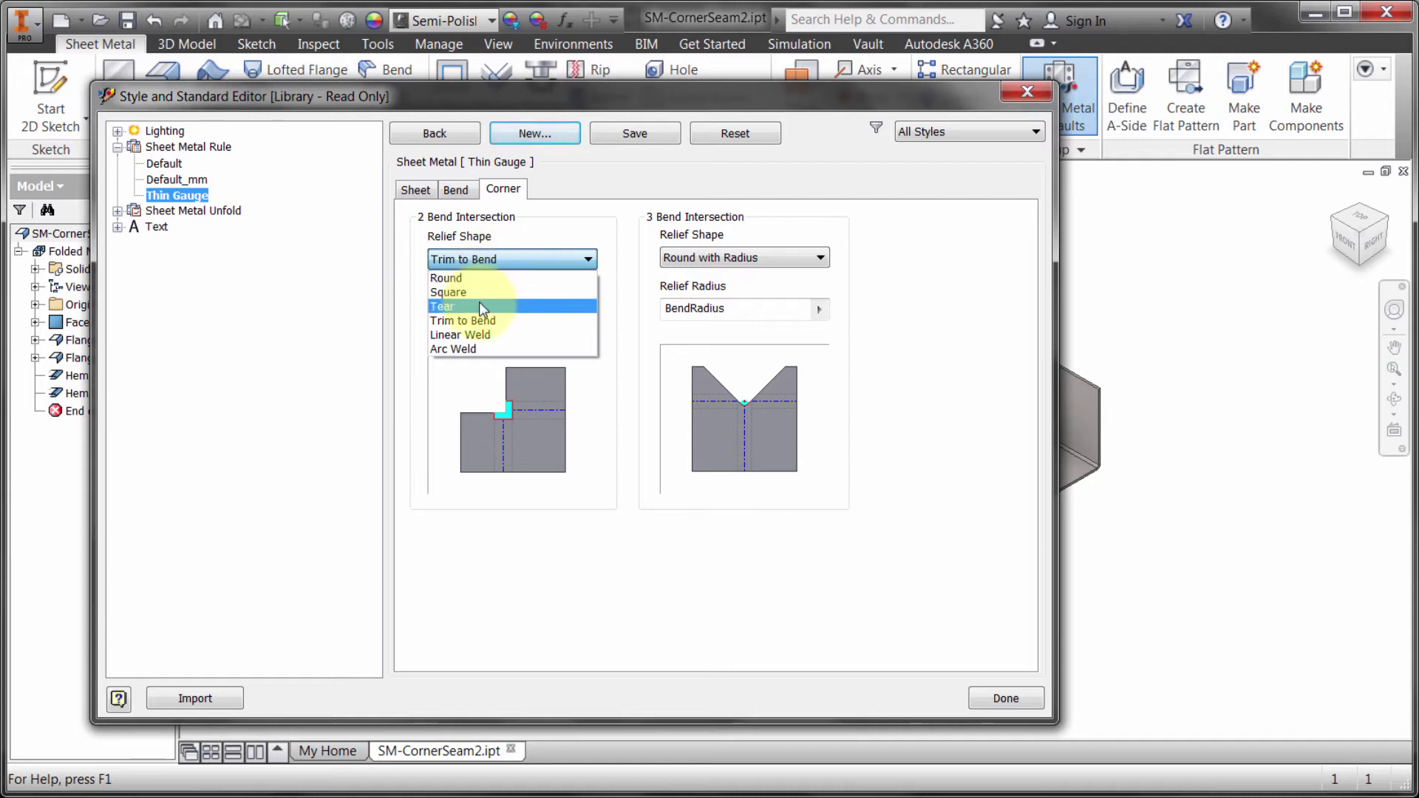
click(469, 348)
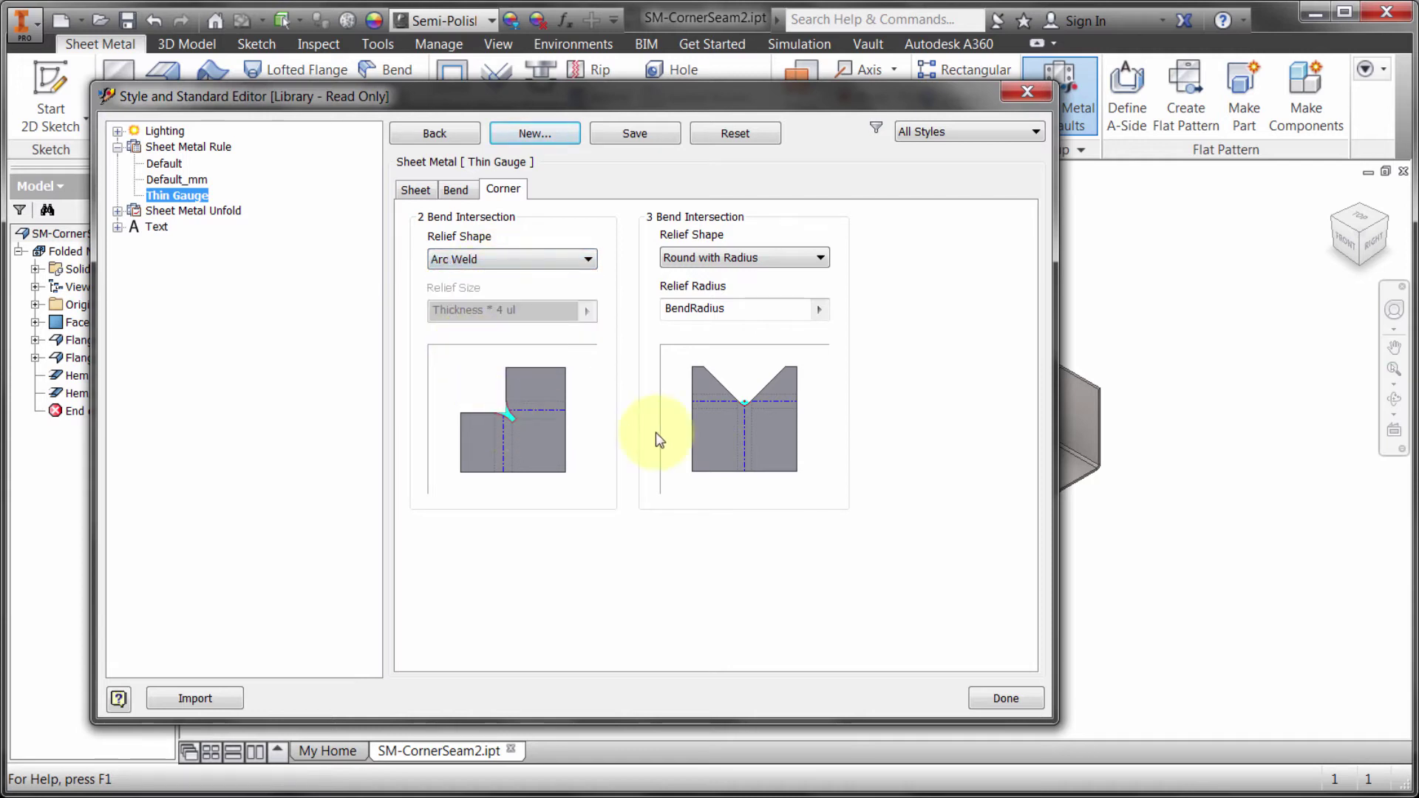
click(739, 258)
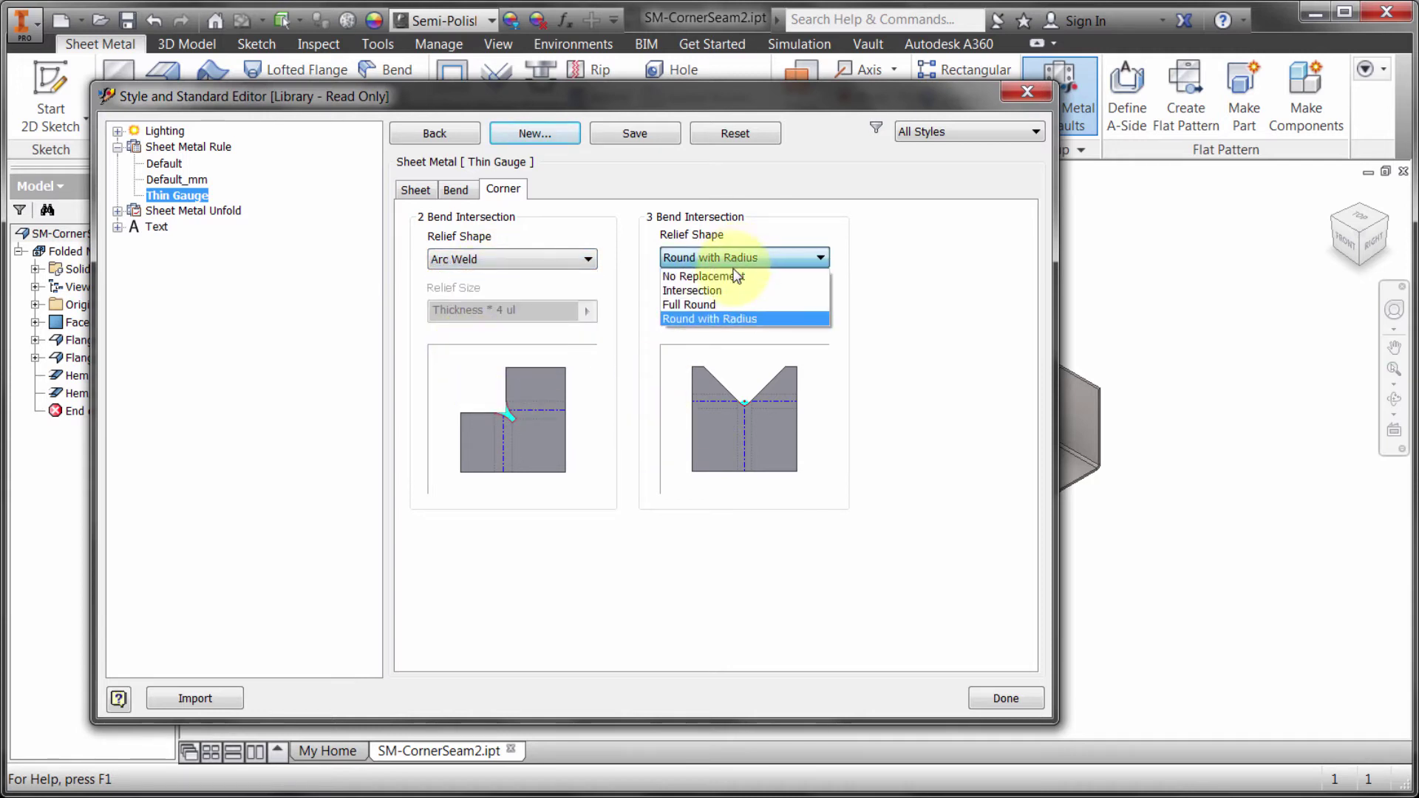
click(721, 304)
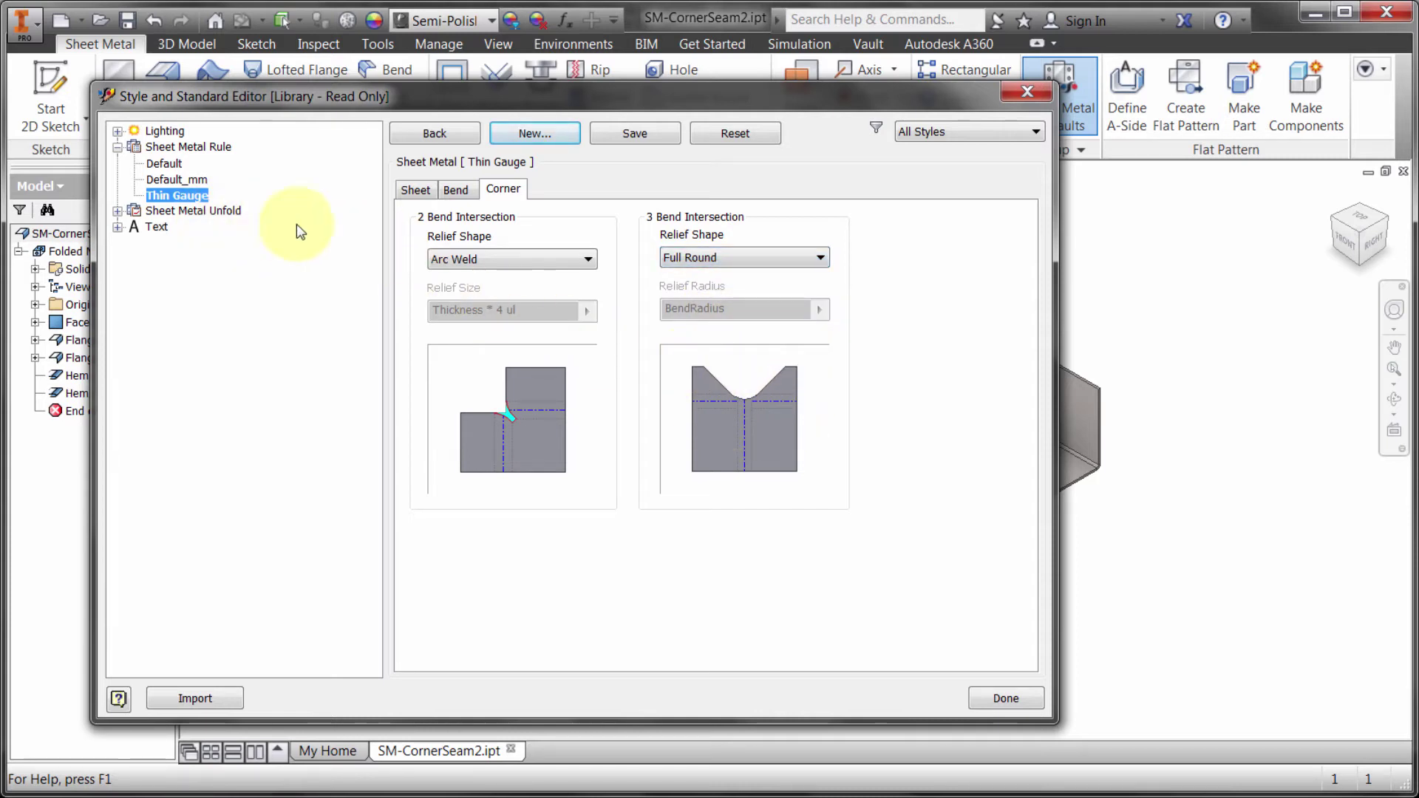
Save the Thin Gauge rule, close the style editor and accept the sheet metal defaults for the part
click(629, 136)
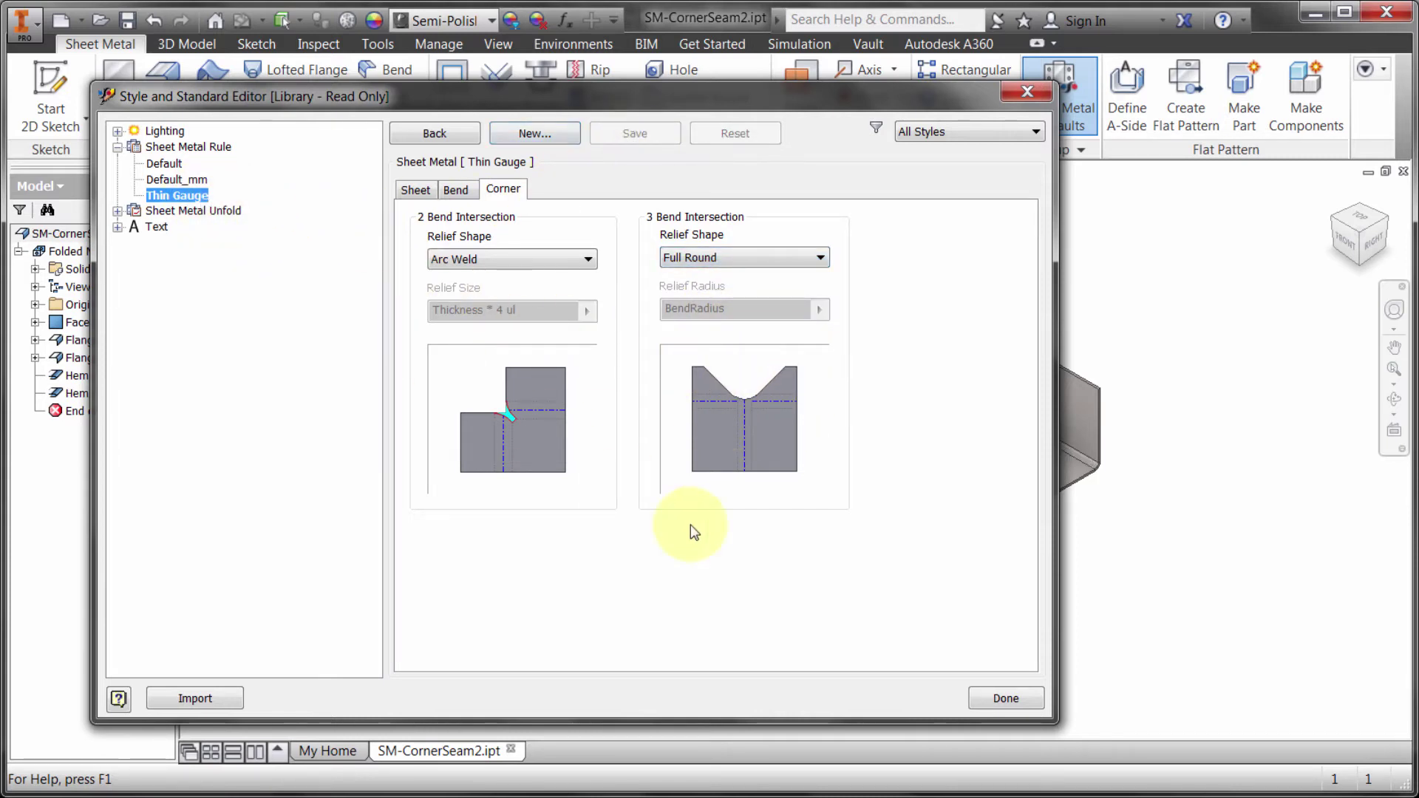
click(1005, 699)
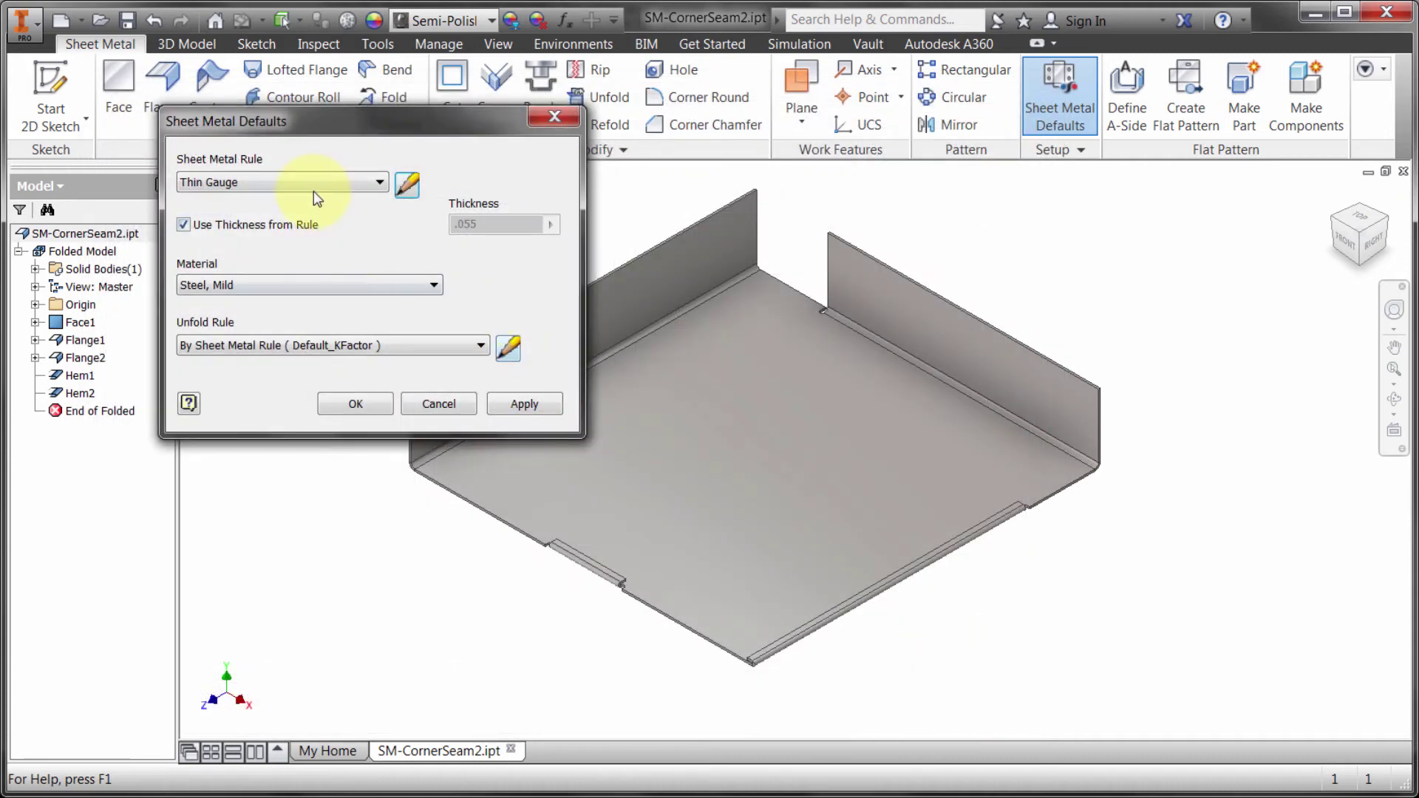
click(361, 404)
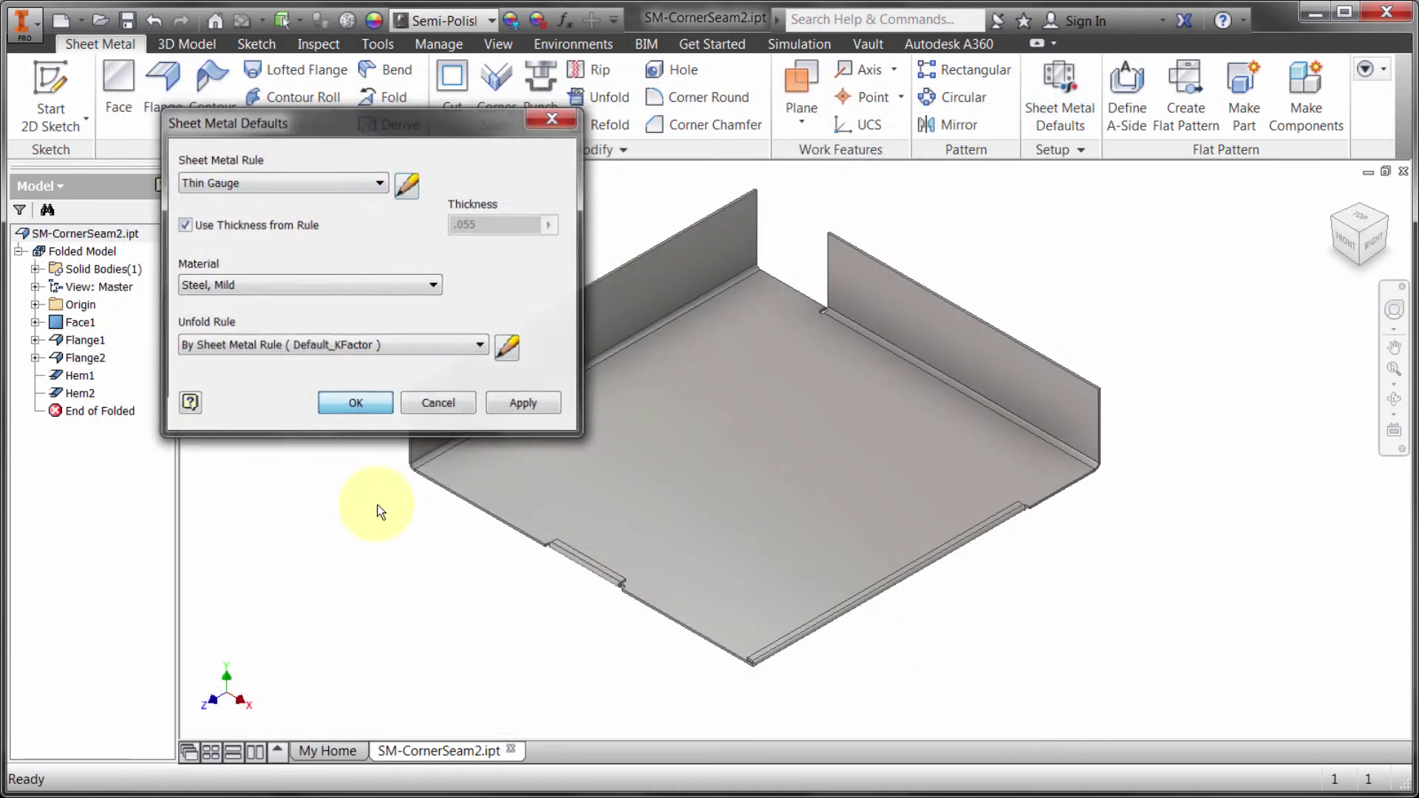
Examine the bend relief, flange bends and hem ends on the updated part up close, ending on the home view
scroll(987, 375, up, 4)
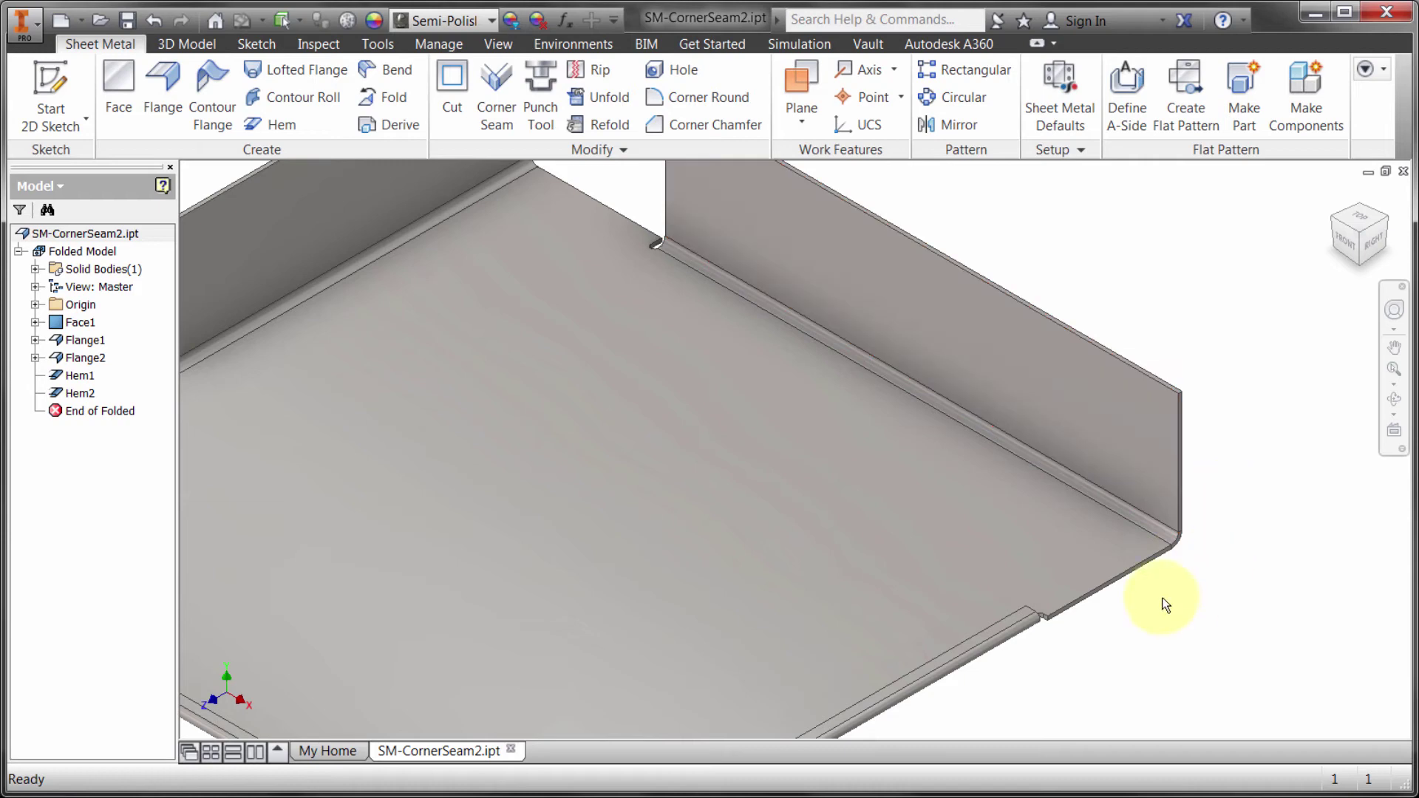
scroll(658, 224, up, 6)
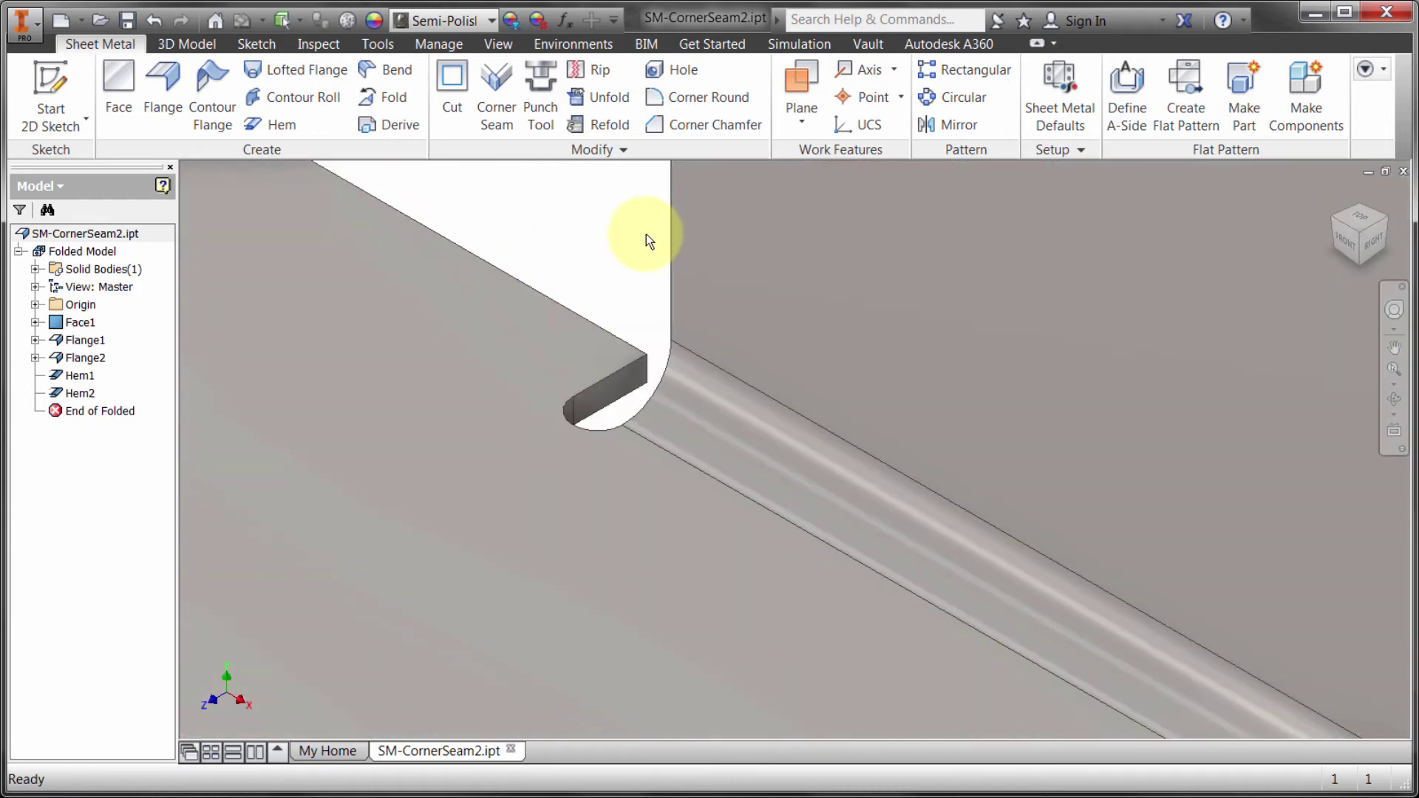
scroll(575, 398, down, 6)
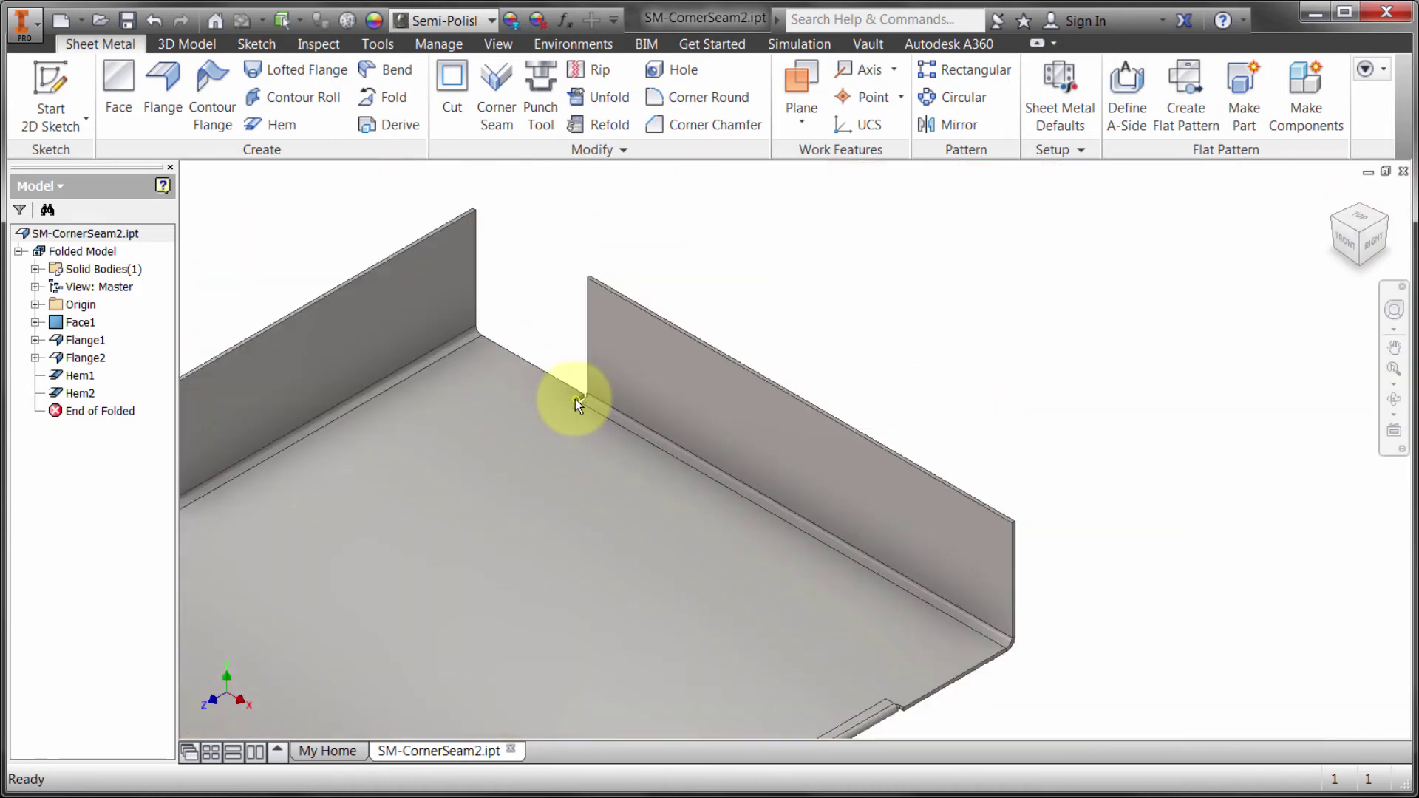
scroll(1031, 621, up, 3)
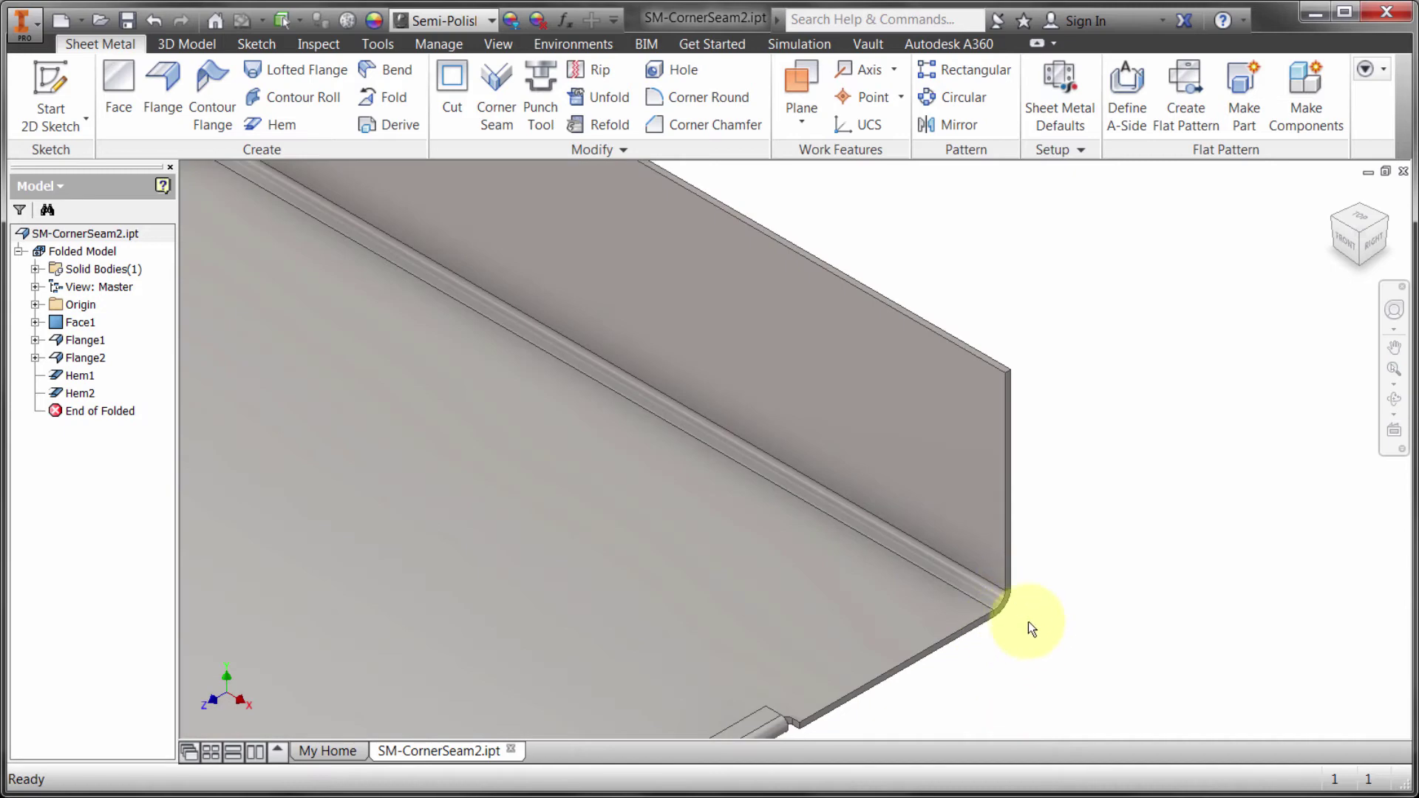
scroll(1027, 624, down, 5)
scroll(1027, 624, up, 2)
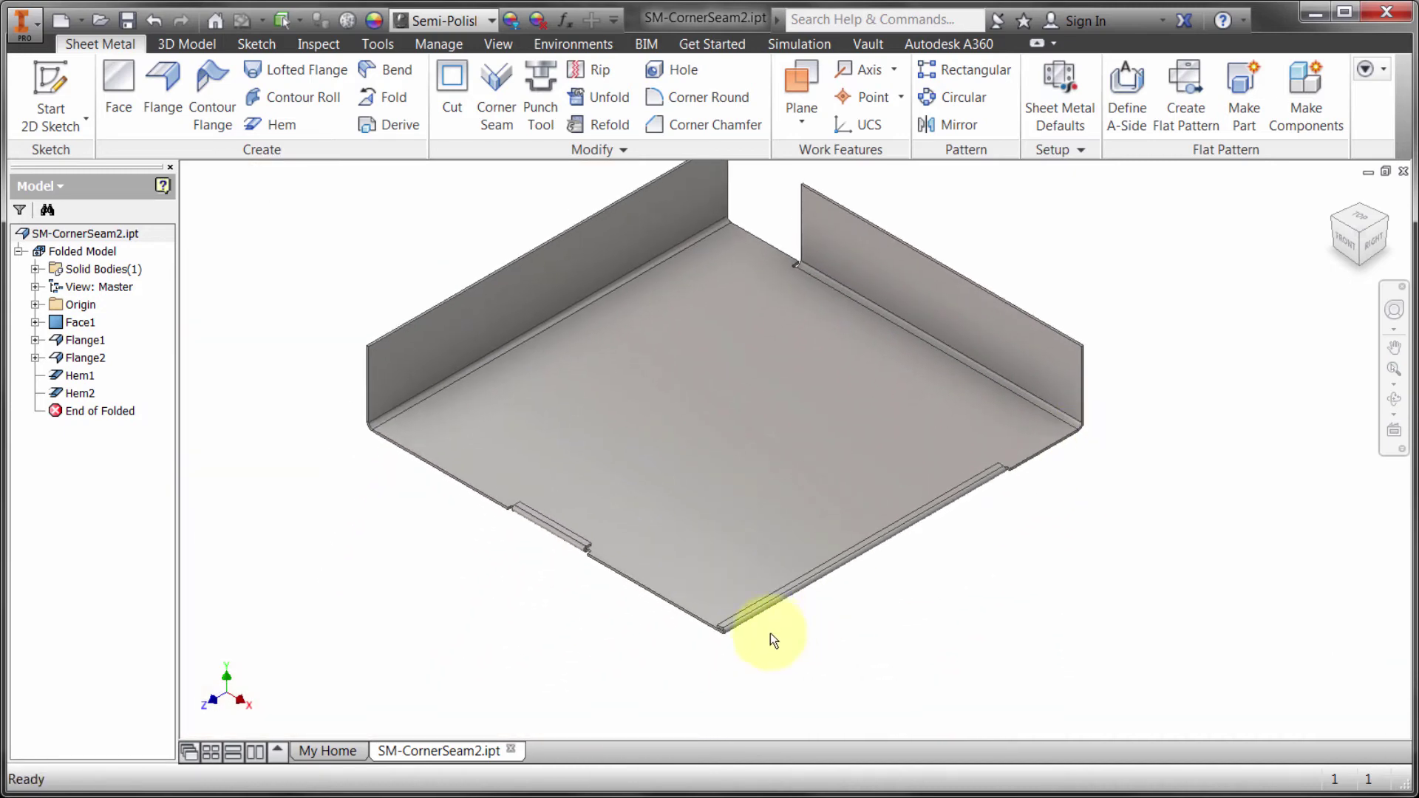
scroll(757, 648, up, 5)
scroll(472, 604, down, 5)
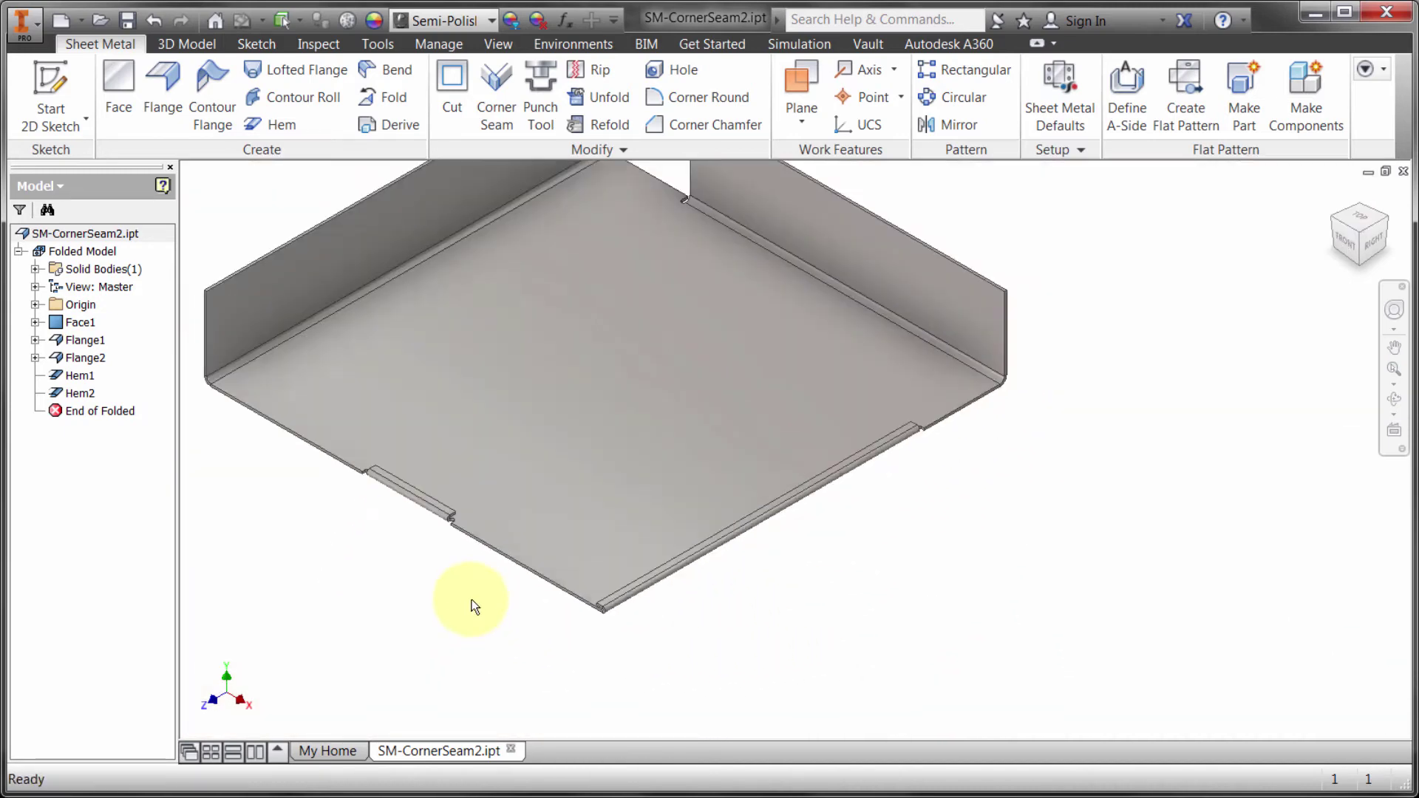
scroll(602, 465, up, 3)
scroll(712, 361, up, 3)
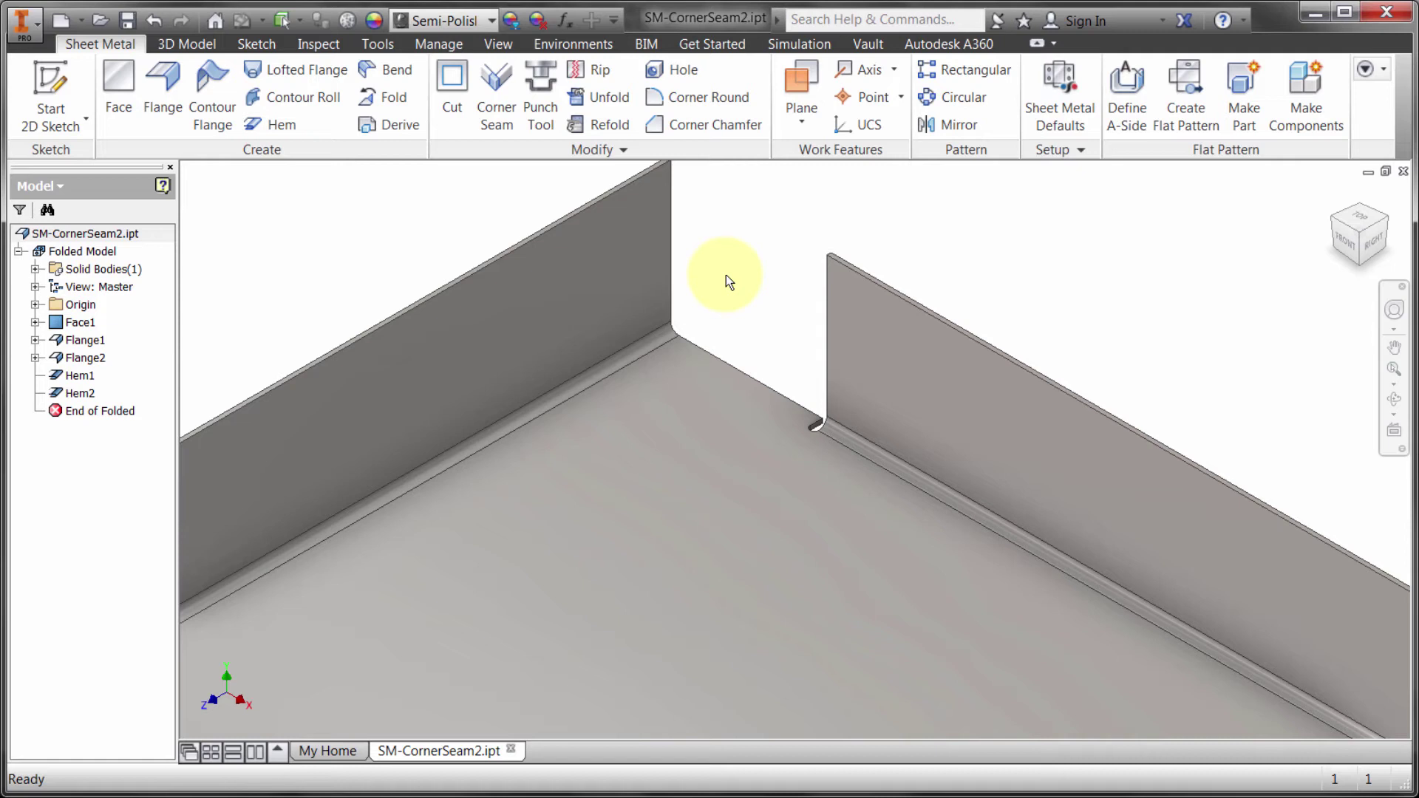
key(F6)
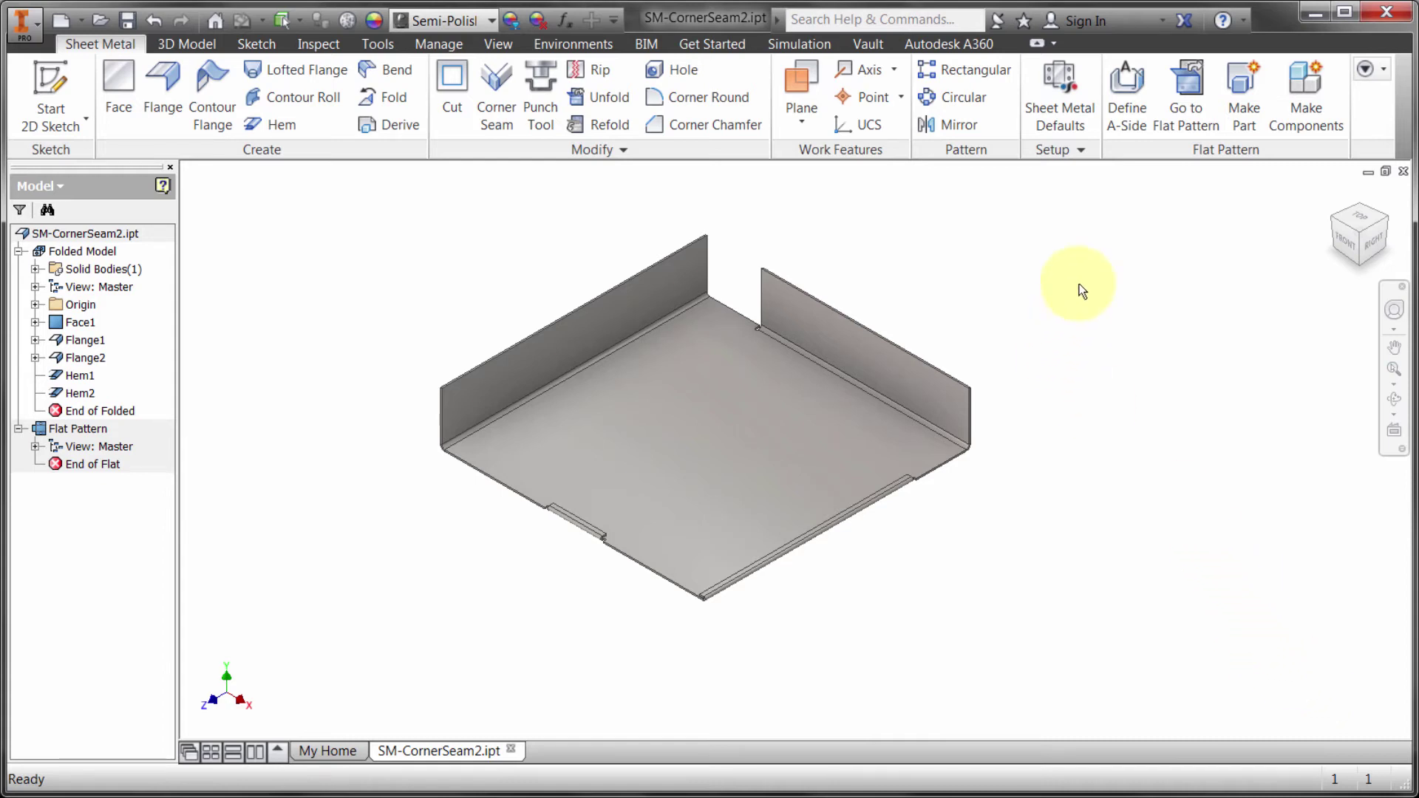
Open the sheet metal unfold rules, set the Default_KFactor rule's KFactor value to .0425 and save it
click(1061, 93)
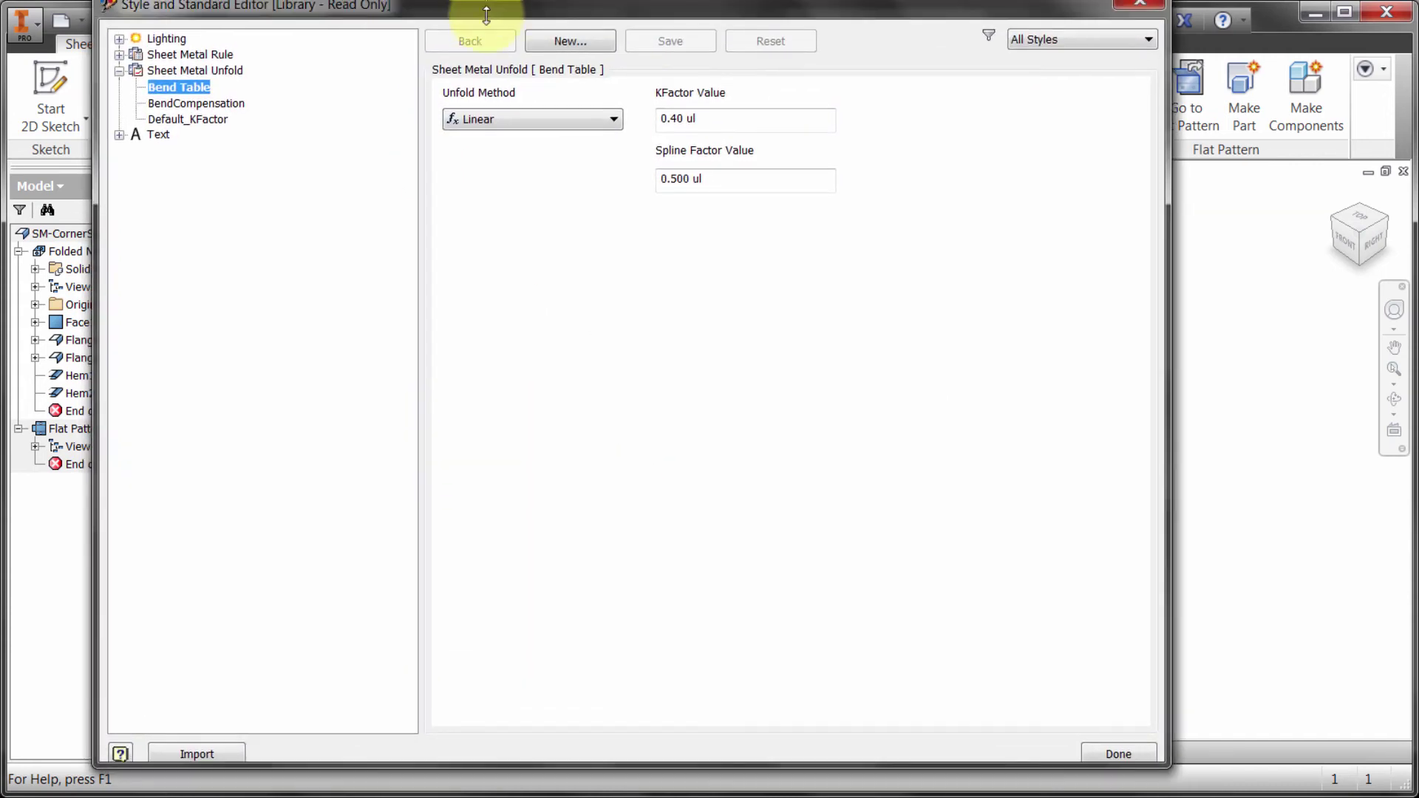
click(185, 202)
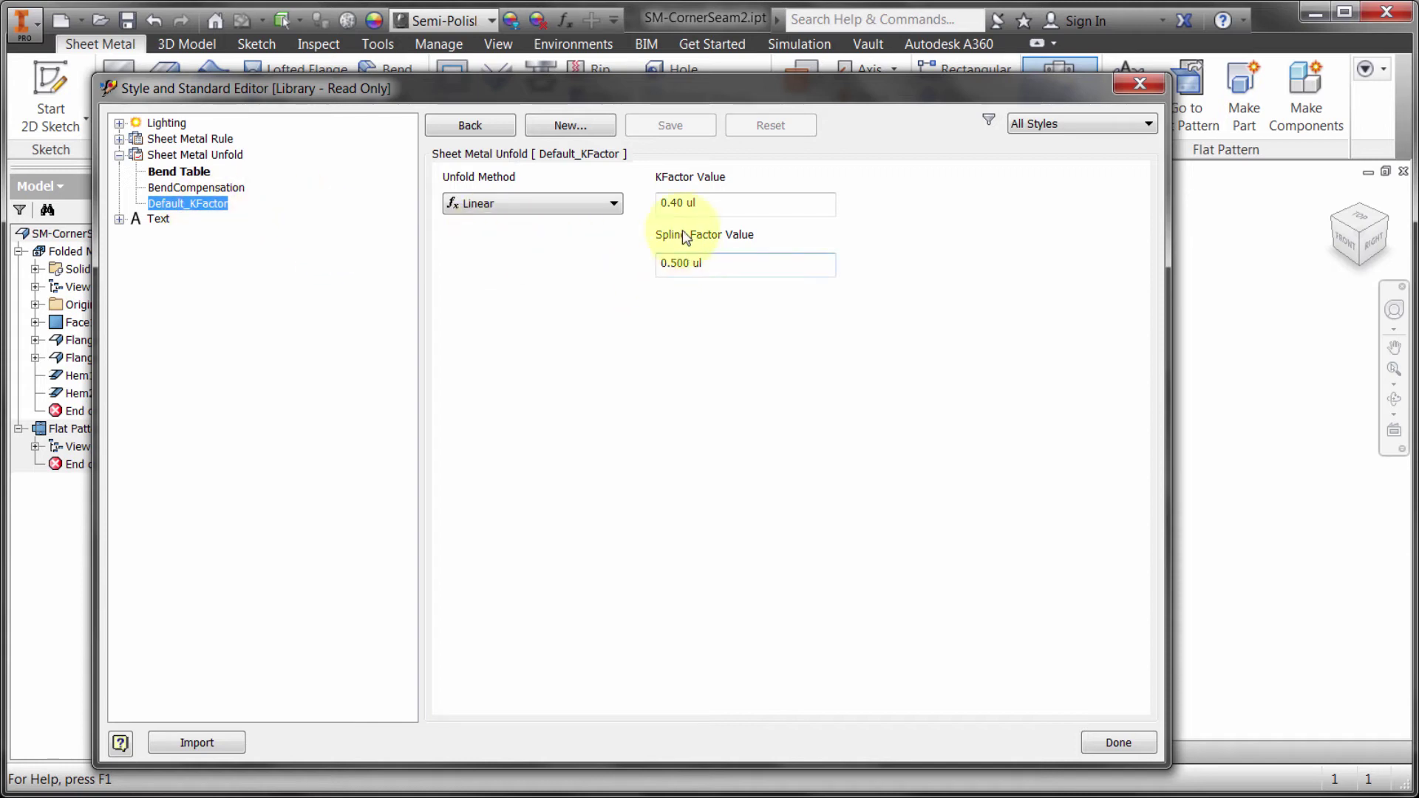
drag(732, 204, 599, 202)
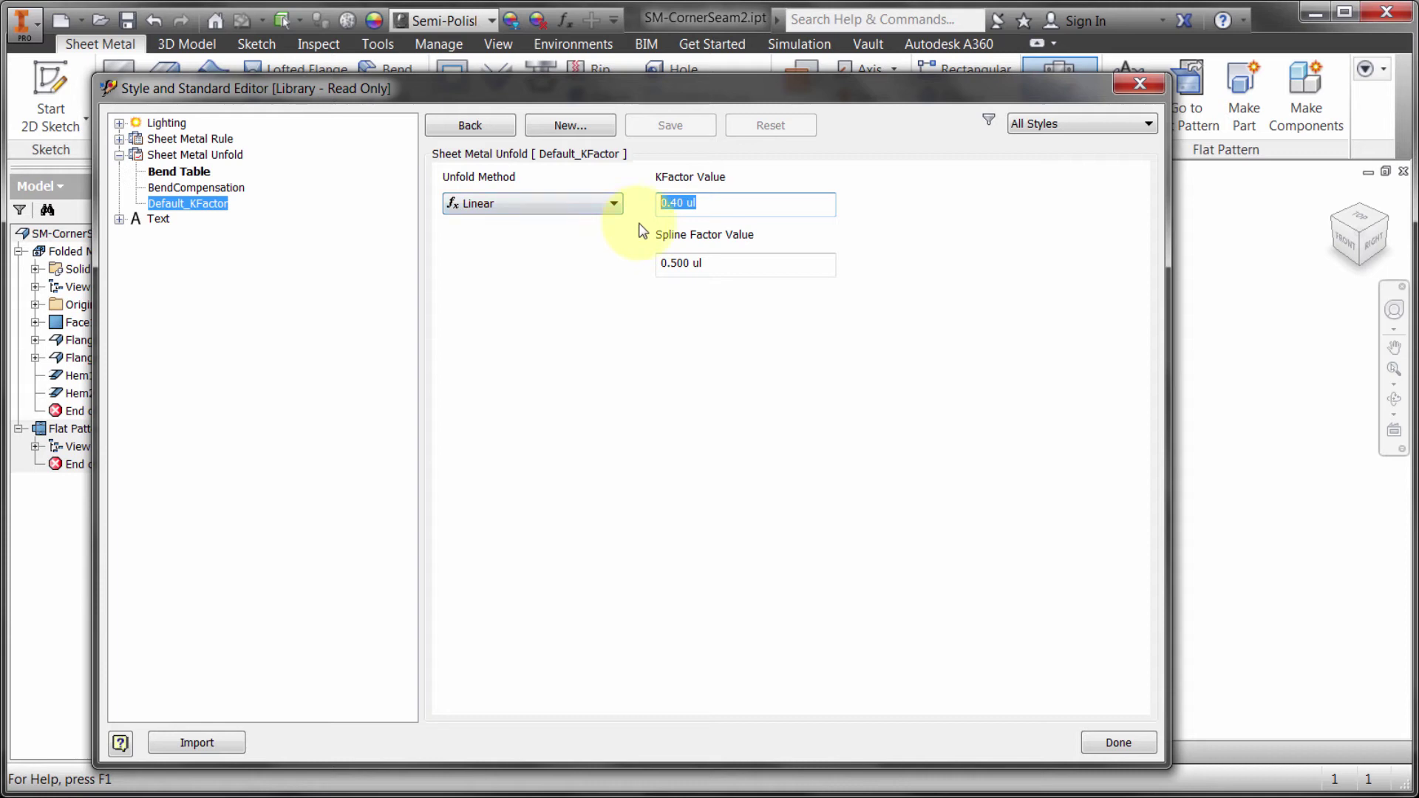
text(.0425)
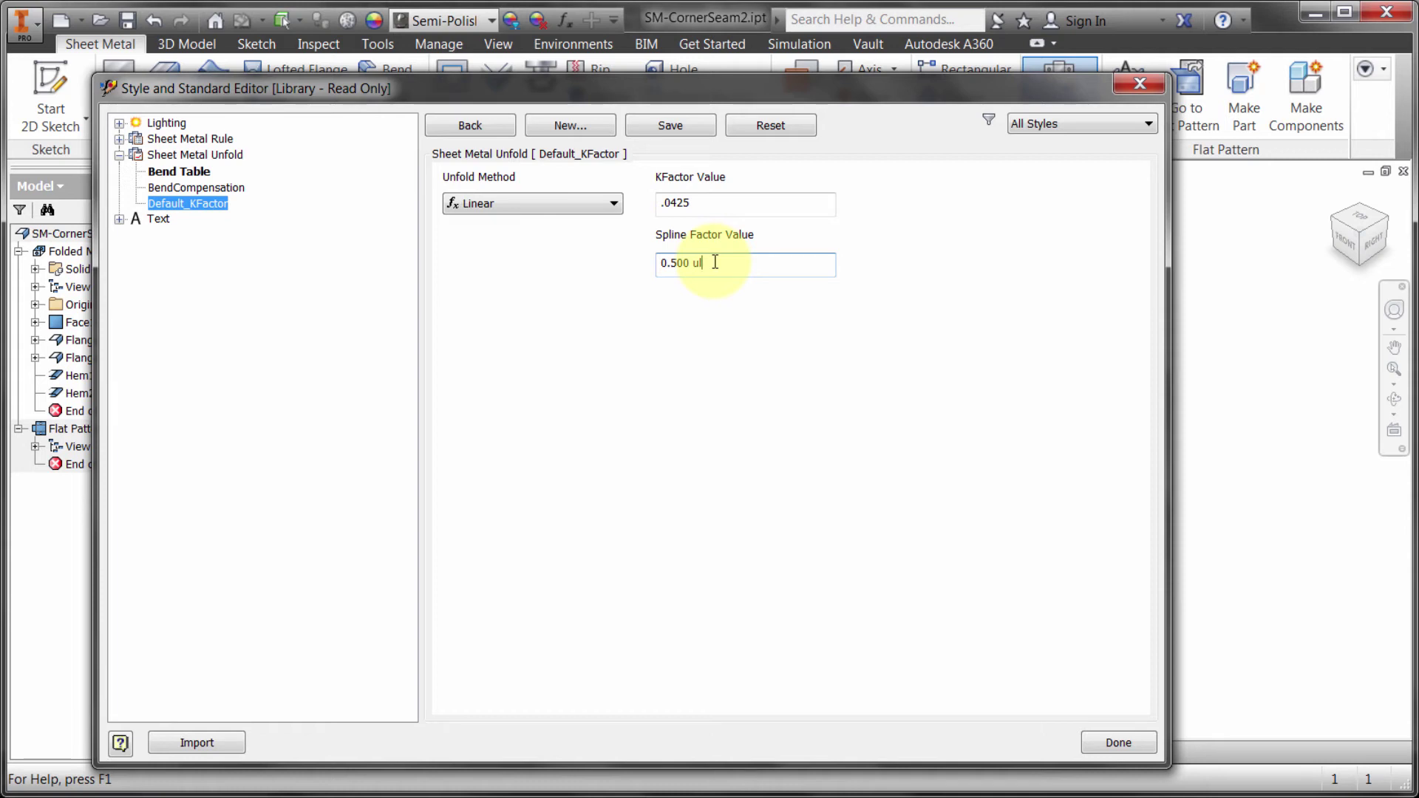
click(689, 123)
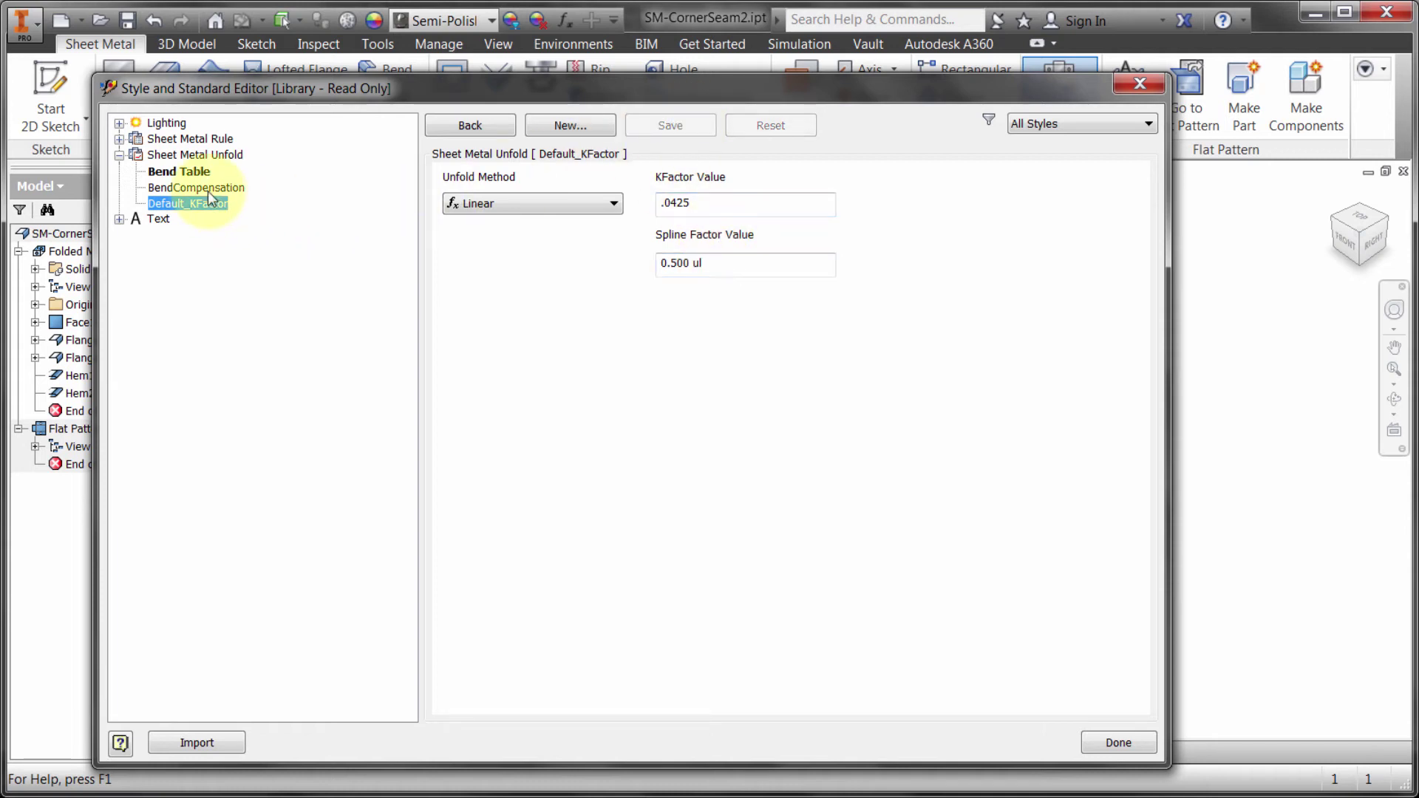
View the BendCompensation rule's custom equations and switch the Bend Table rule's unfold method to Bend Table
click(210, 189)
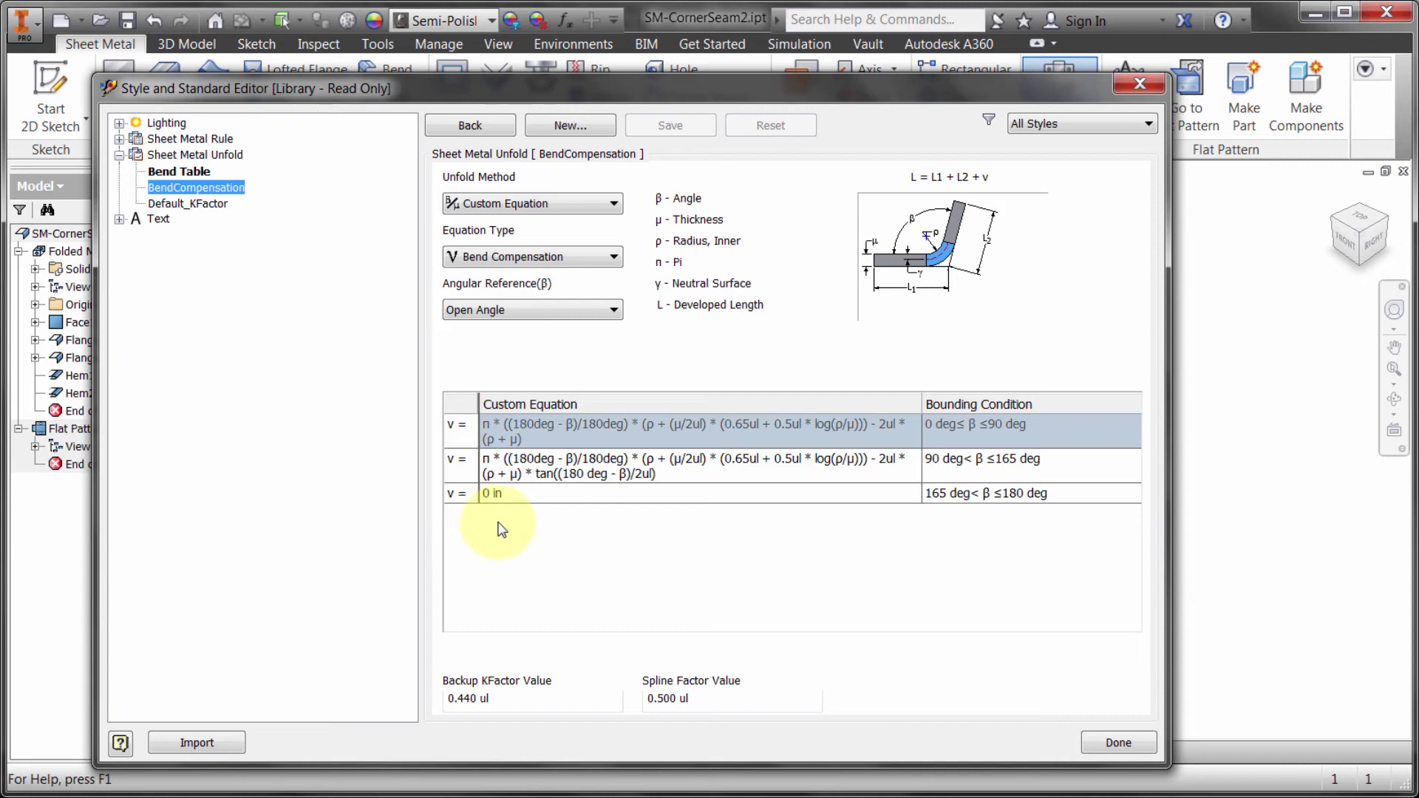
click(179, 170)
click(535, 206)
click(510, 238)
Set the thickness entry in the Bend Table unfold rule to 0.055
click(504, 320)
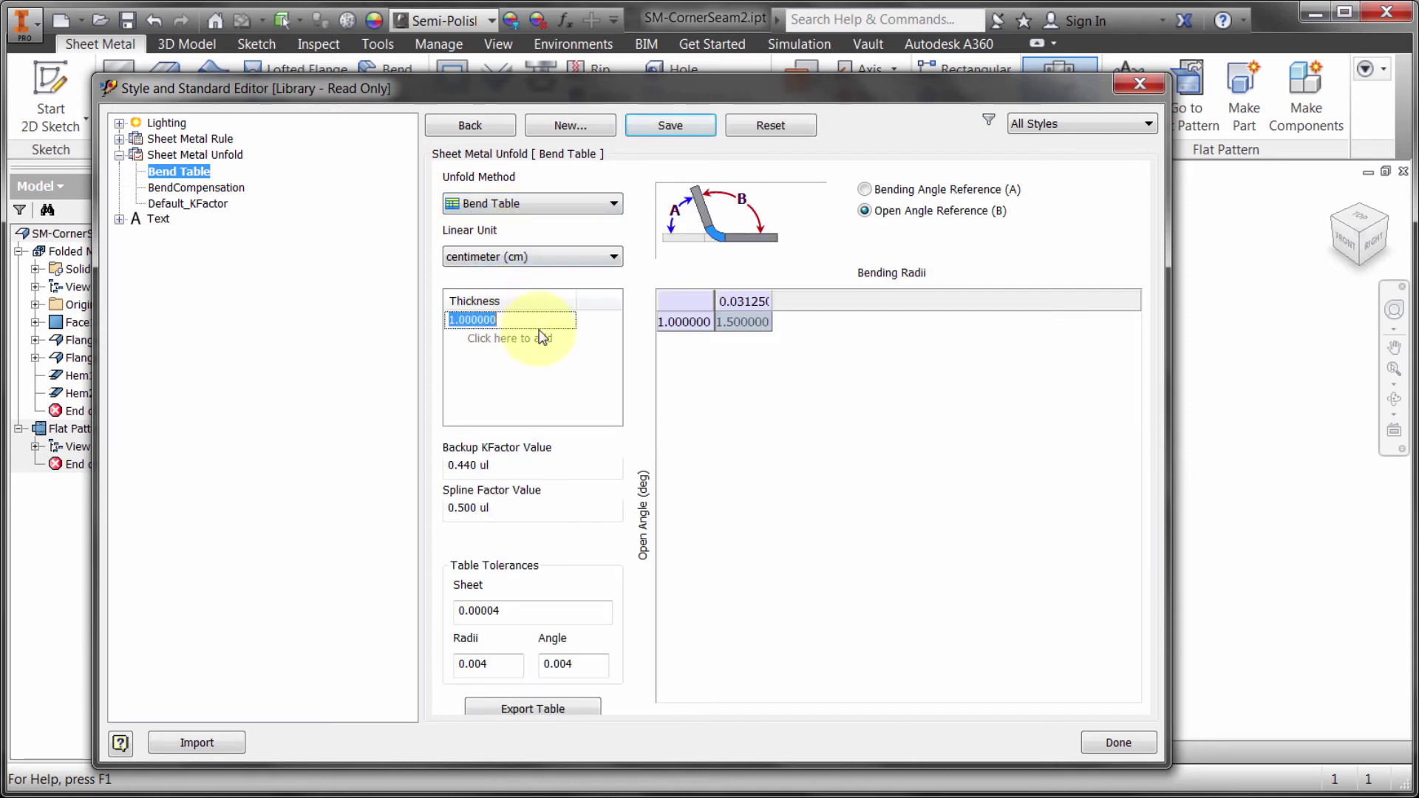
text(0.55)
key(BackSpace)
key(BackSpace)
text(055)
click(491, 374)
click(468, 321)
click(474, 361)
click(686, 317)
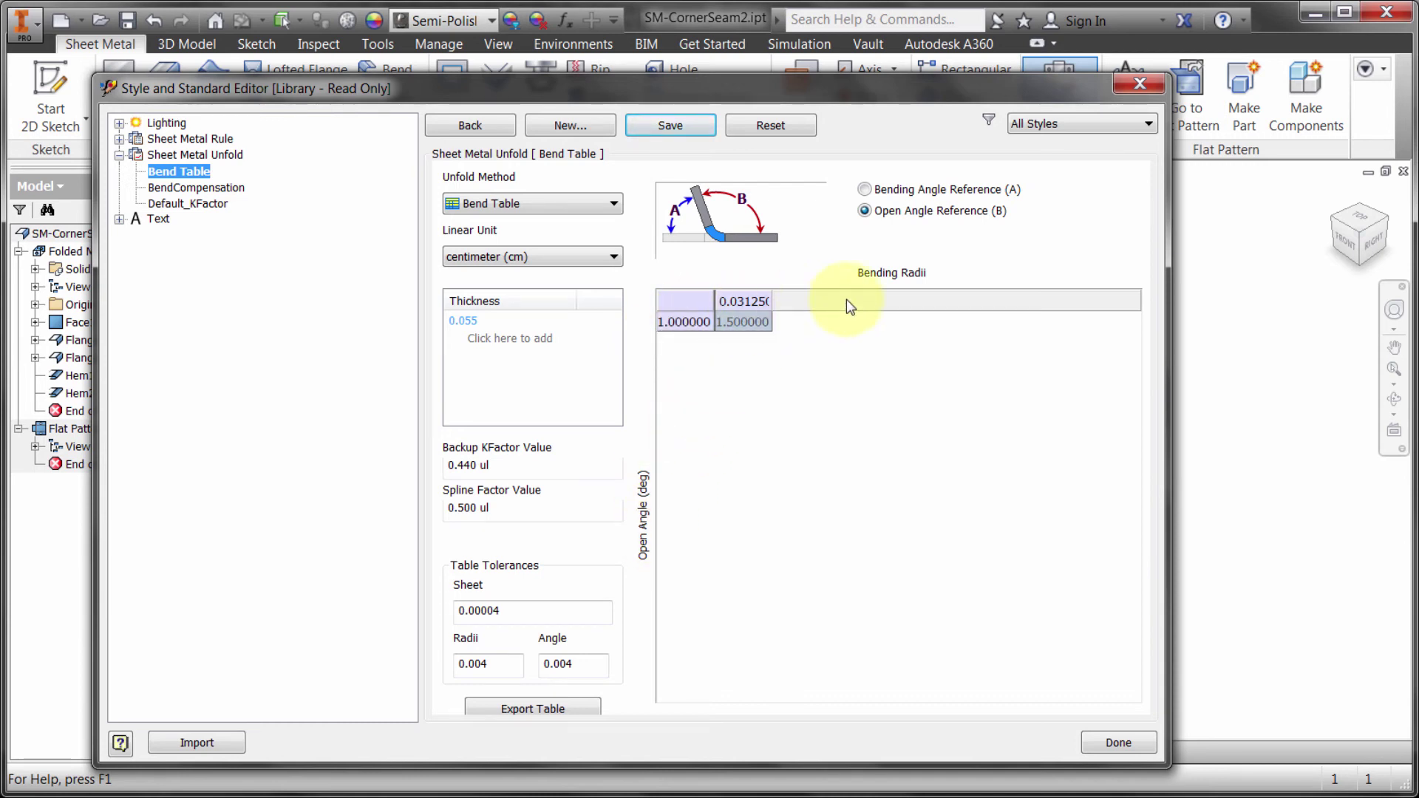
Insert a second bending radius column in the bend table and set its radius to 0.05
right_click(754, 309)
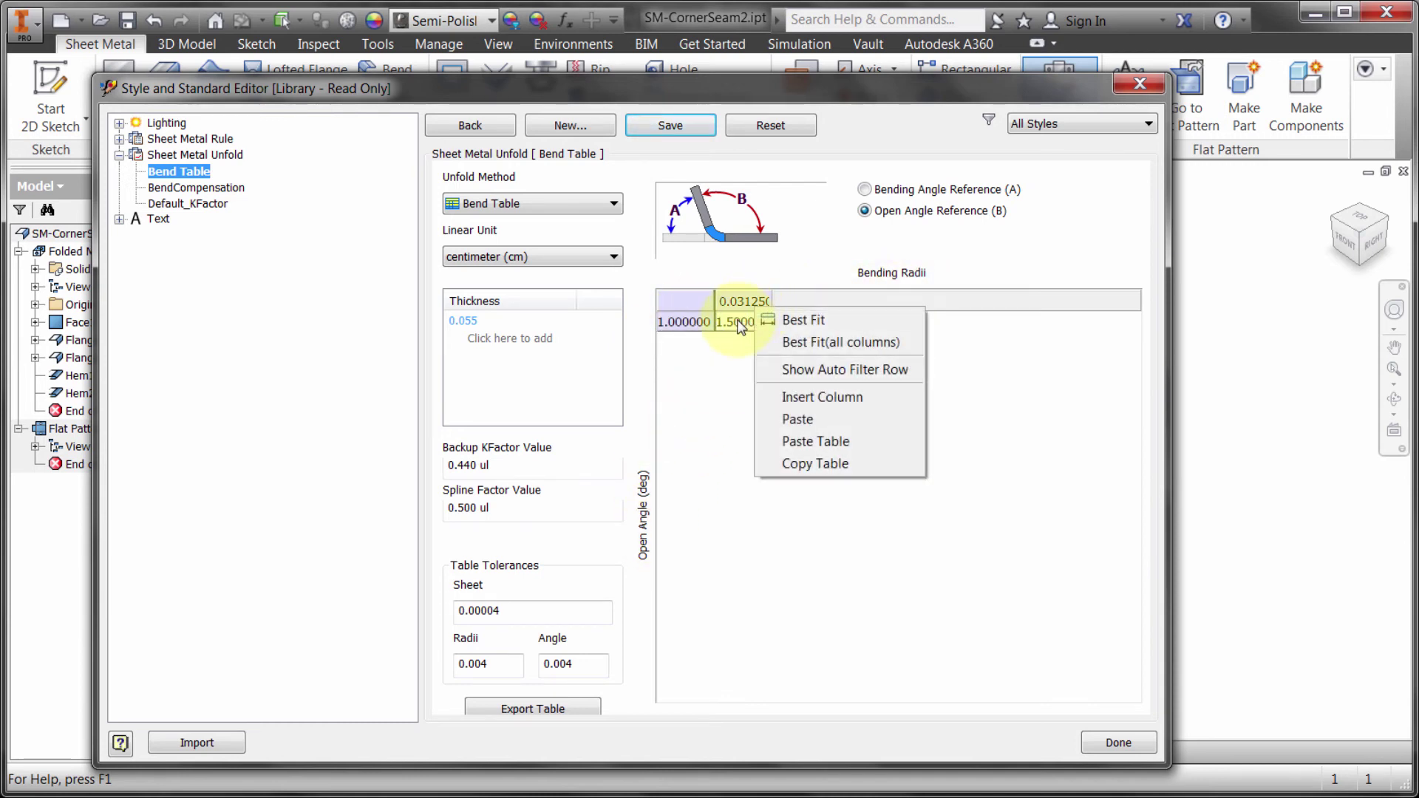
right_click(741, 328)
click(767, 332)
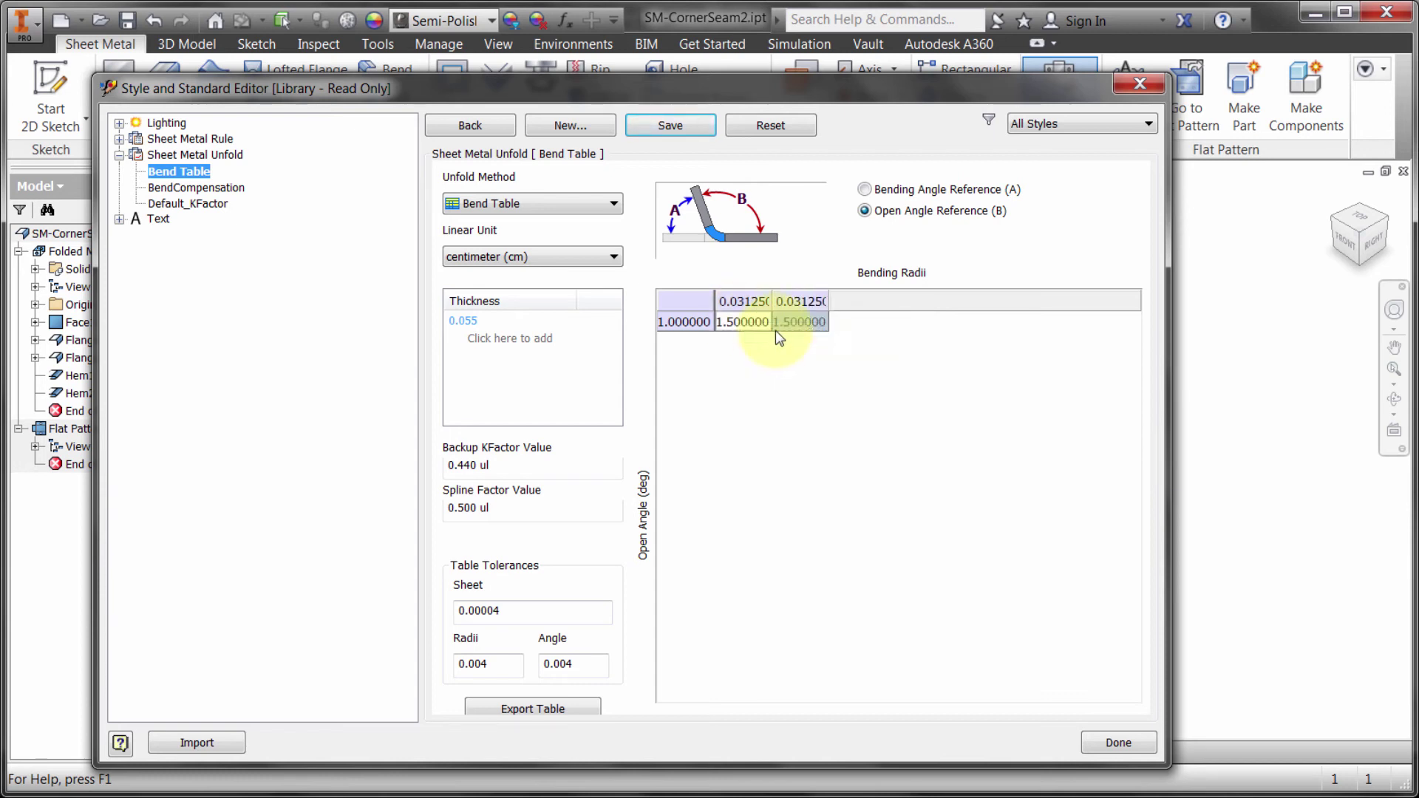
double_click(796, 302)
drag(786, 301, 844, 332)
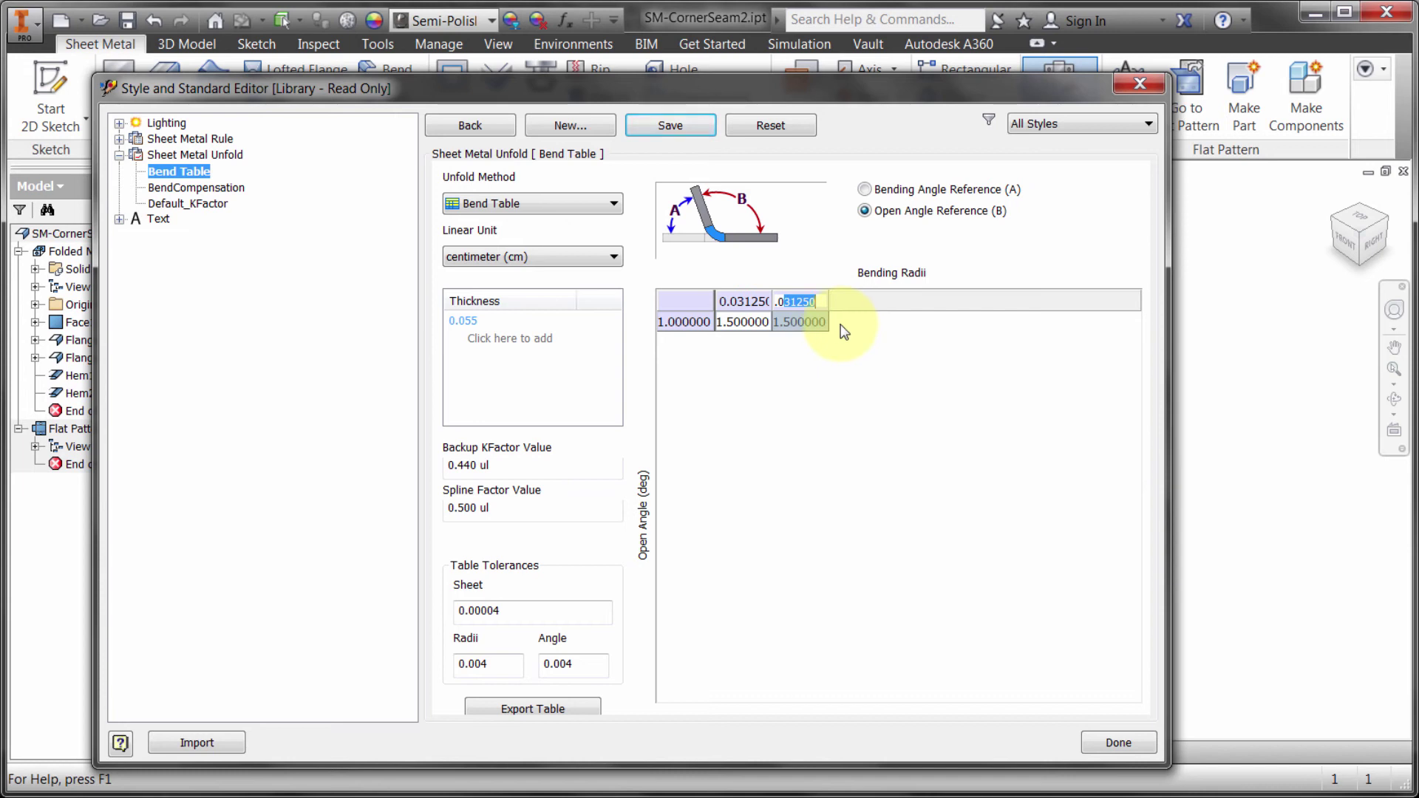
text(5)
click(792, 318)
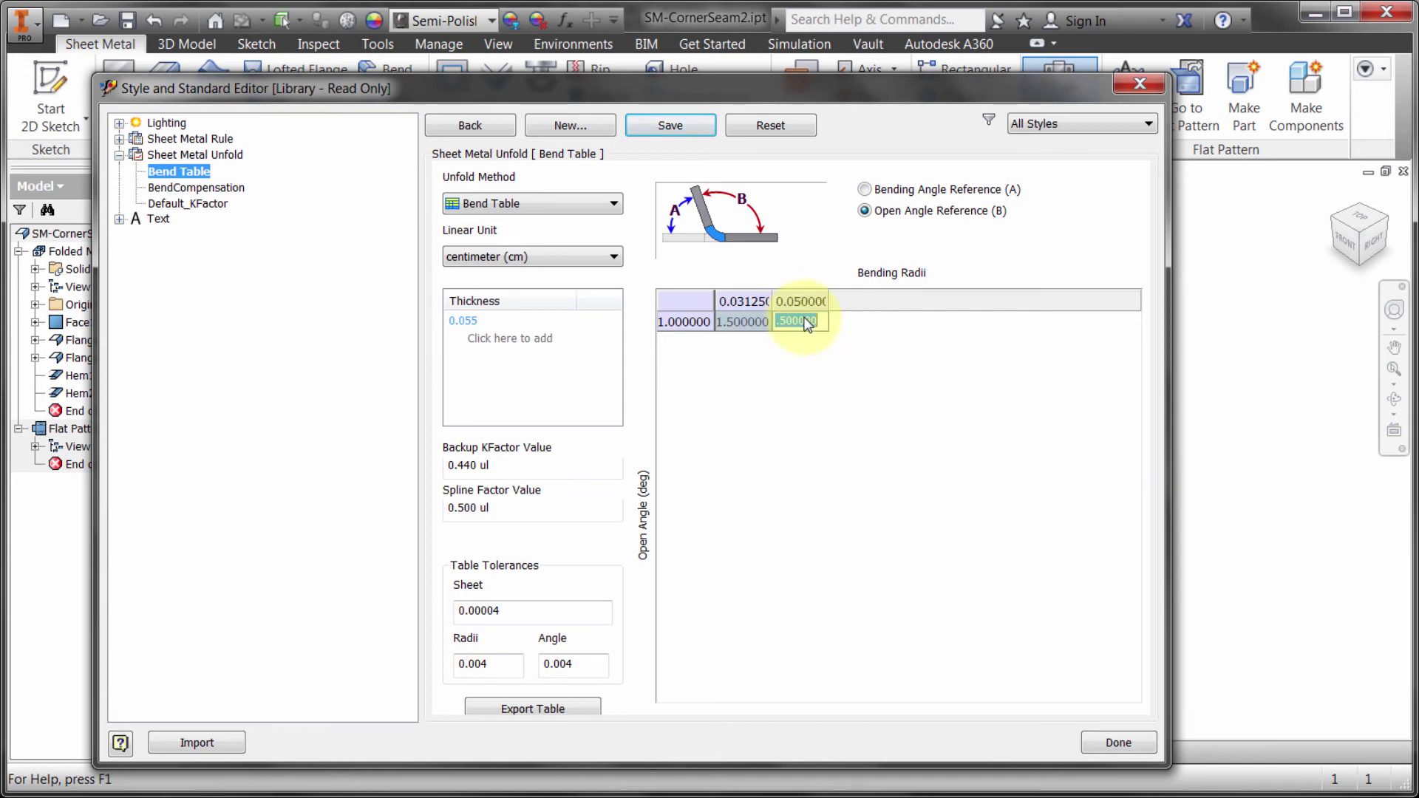
Insert a third bending radius column in the bend table and set its radius to 0.15
right_click(802, 306)
right_click(795, 319)
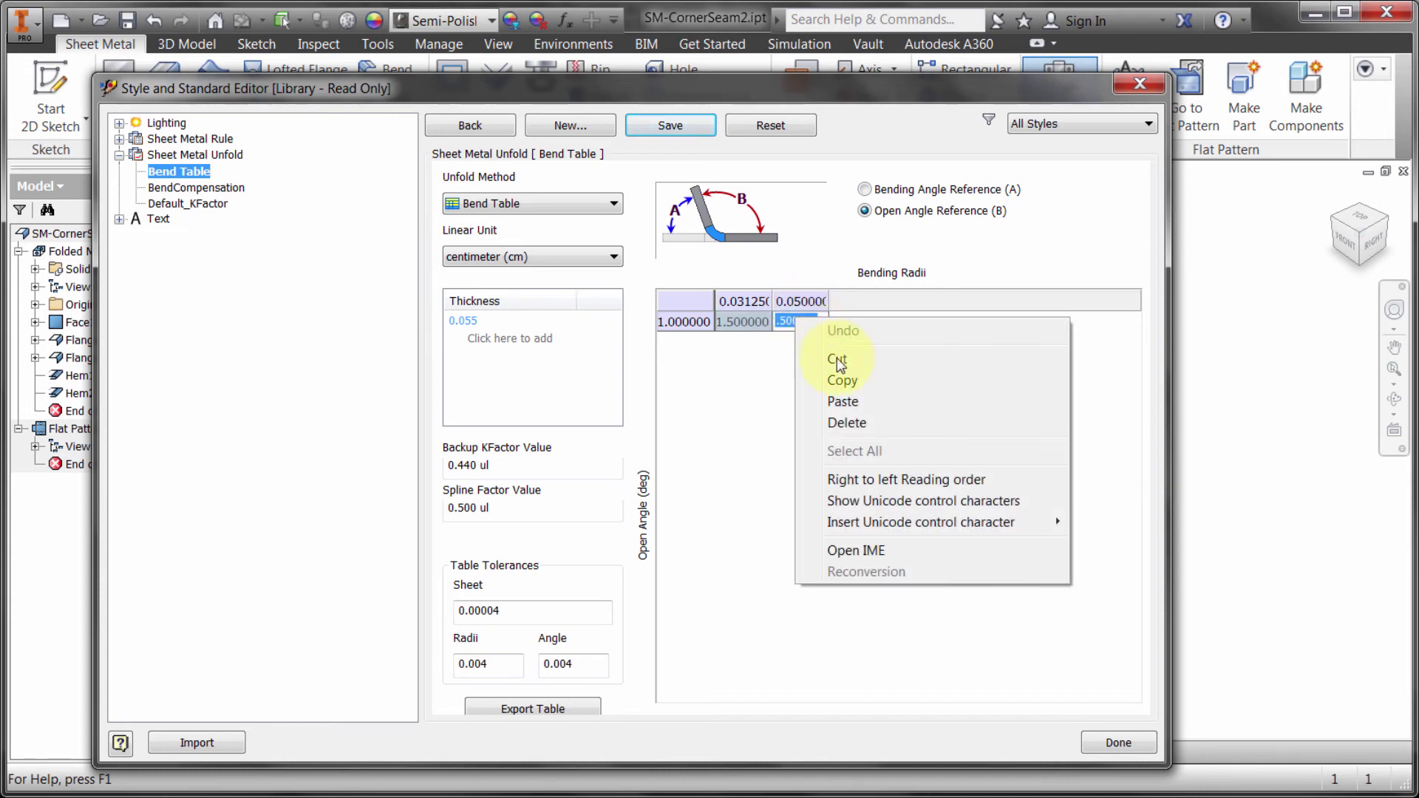
click(766, 374)
right_click(803, 326)
click(857, 333)
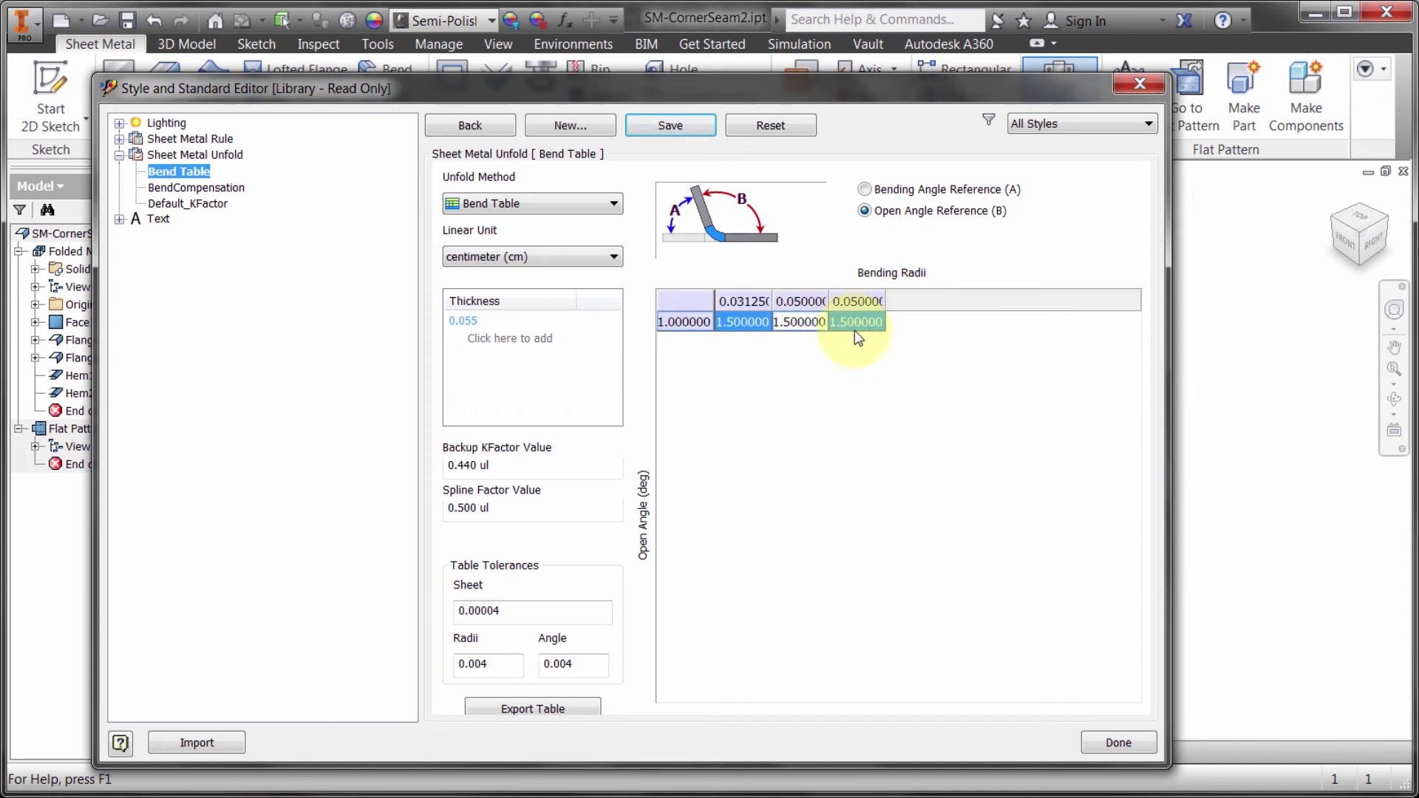
click(842, 301)
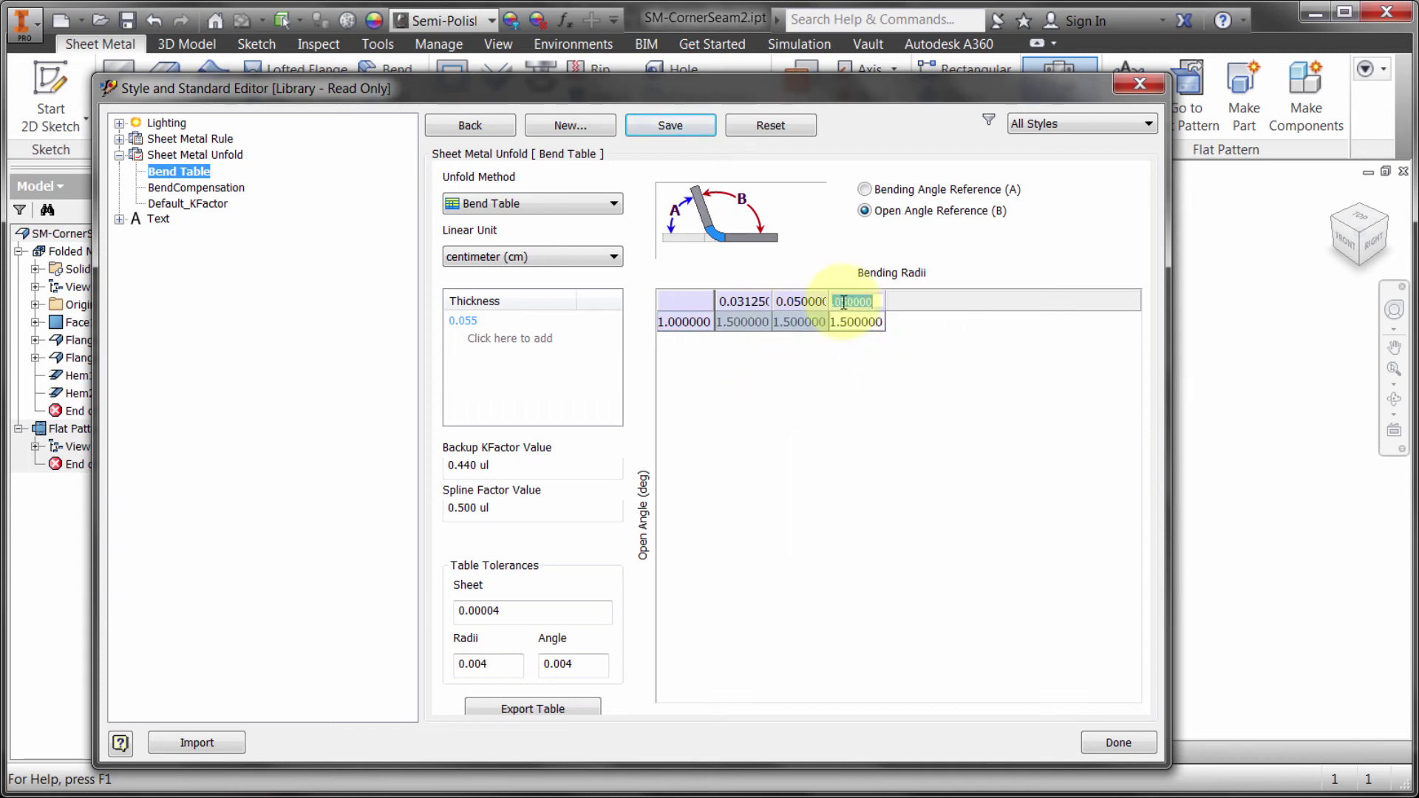
drag(837, 302, 919, 303)
text(.15)
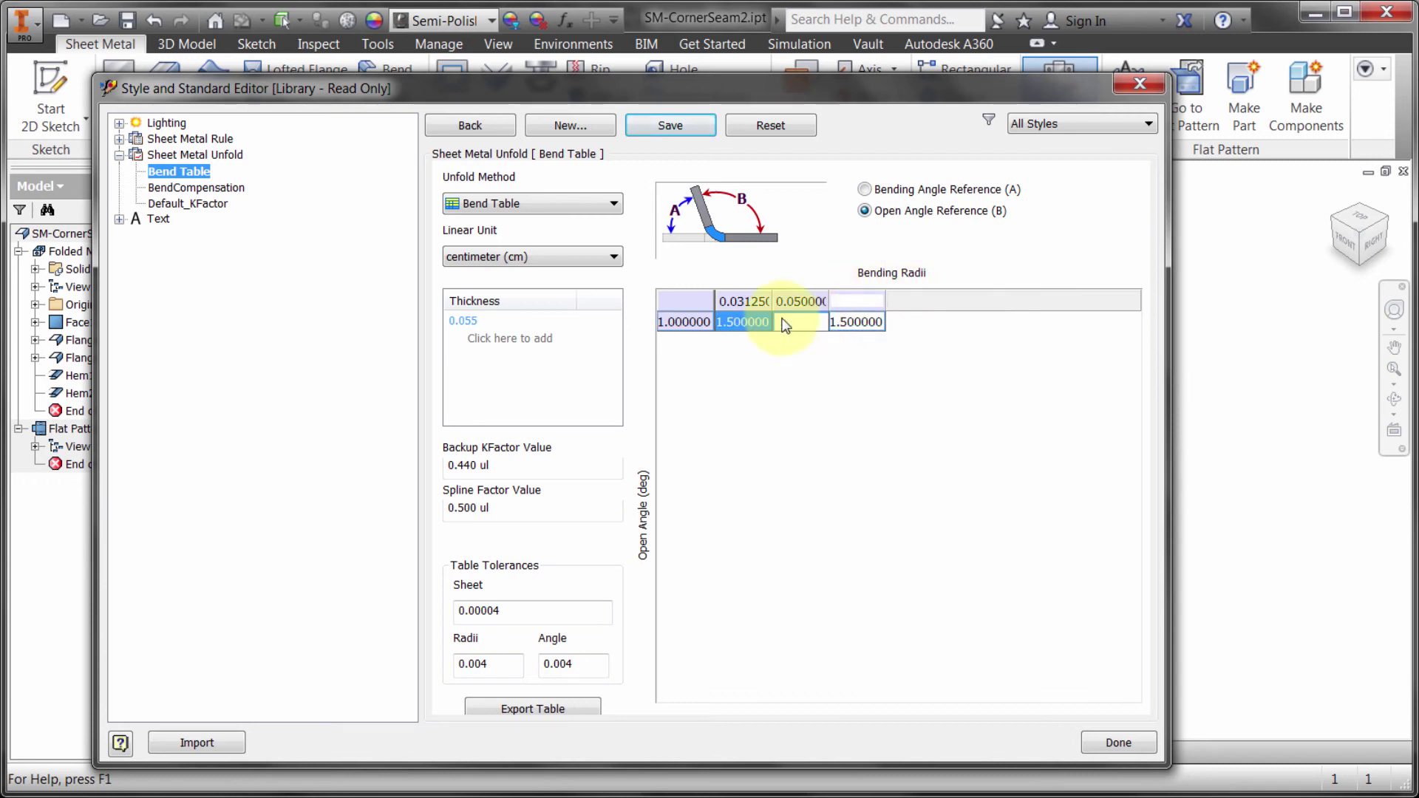
click(798, 322)
Insert a second open angle row in the bend table and set its angle to 15 degrees
right_click(700, 321)
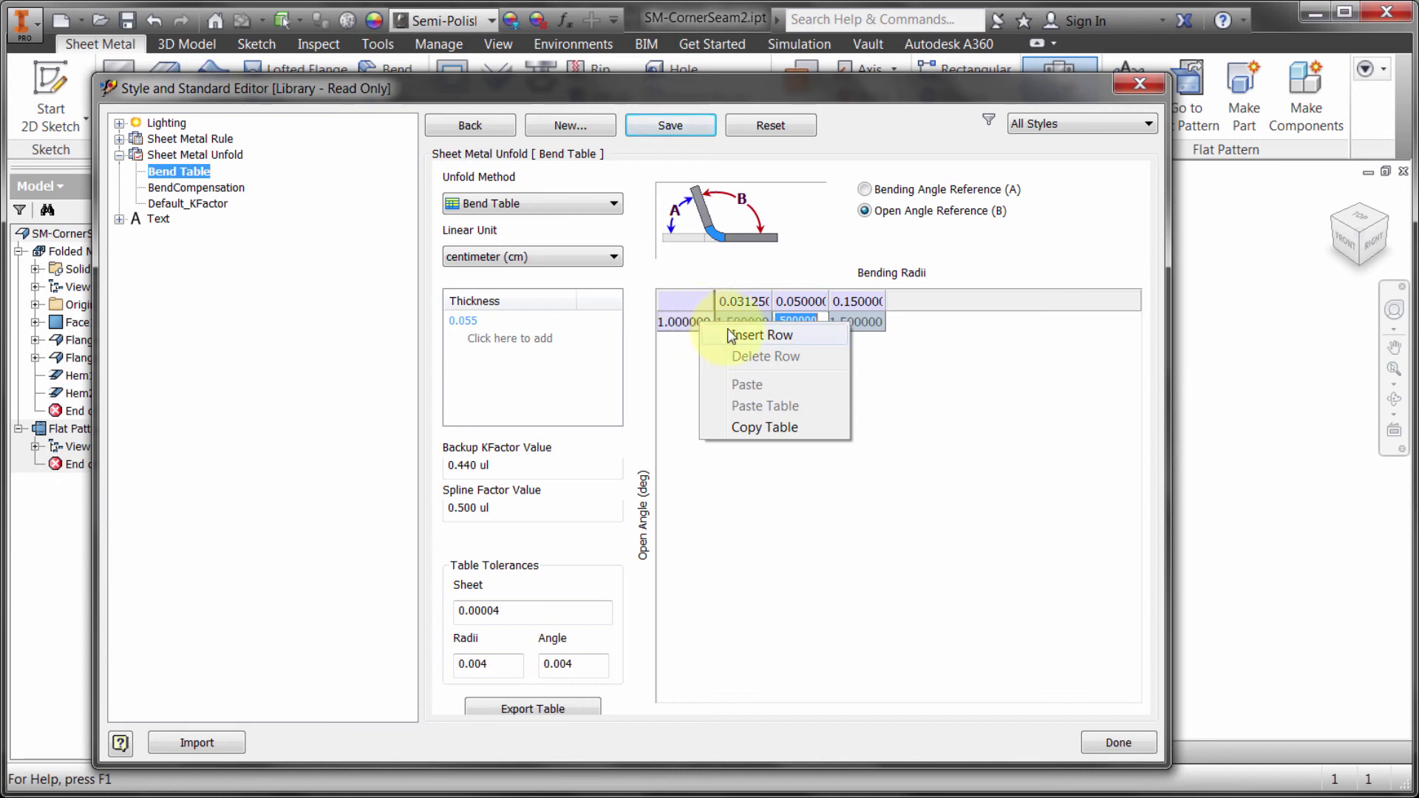
click(739, 334)
click(673, 343)
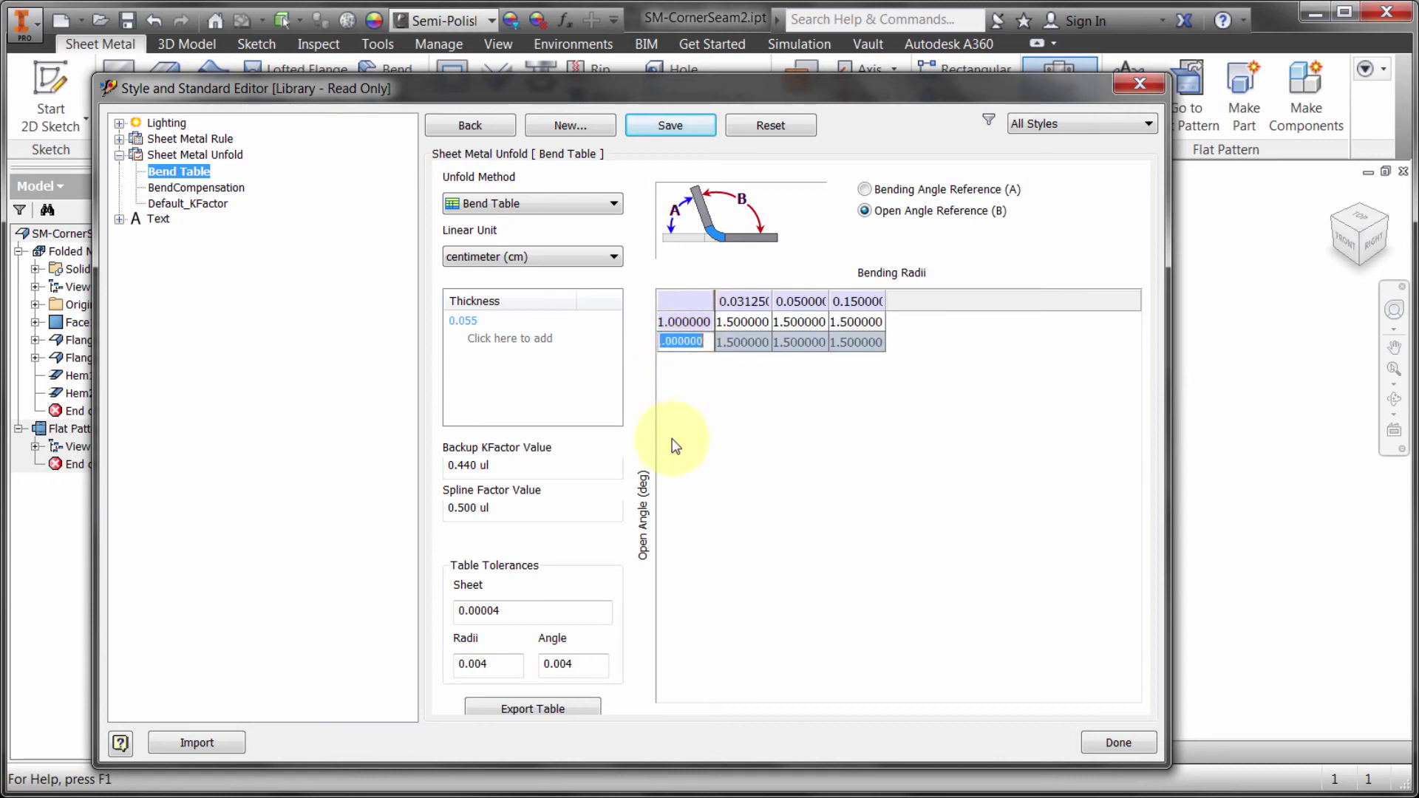
click(695, 342)
text(15)
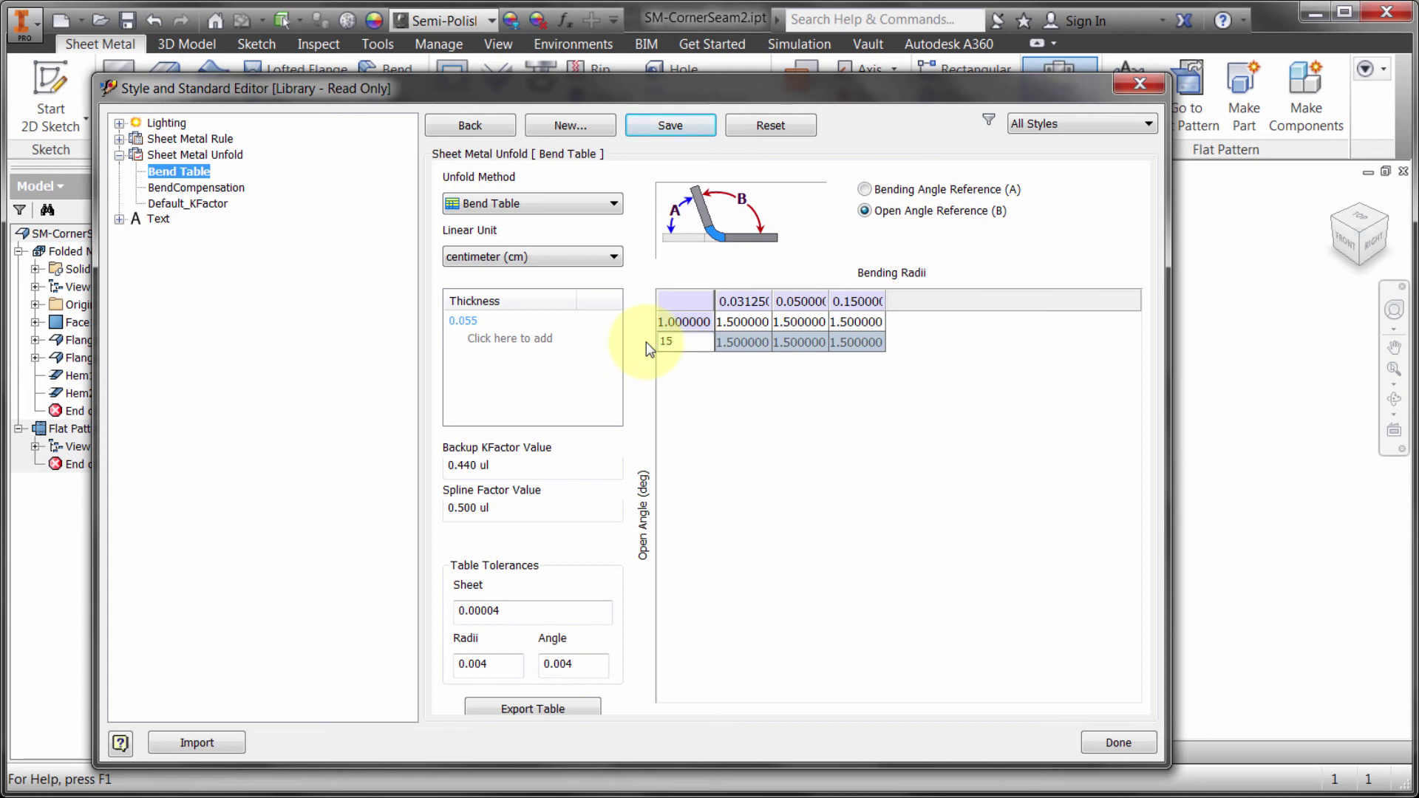
key(Return)
Add a third open angle row to the bend table with an angle of 90 degrees
right_click(677, 342)
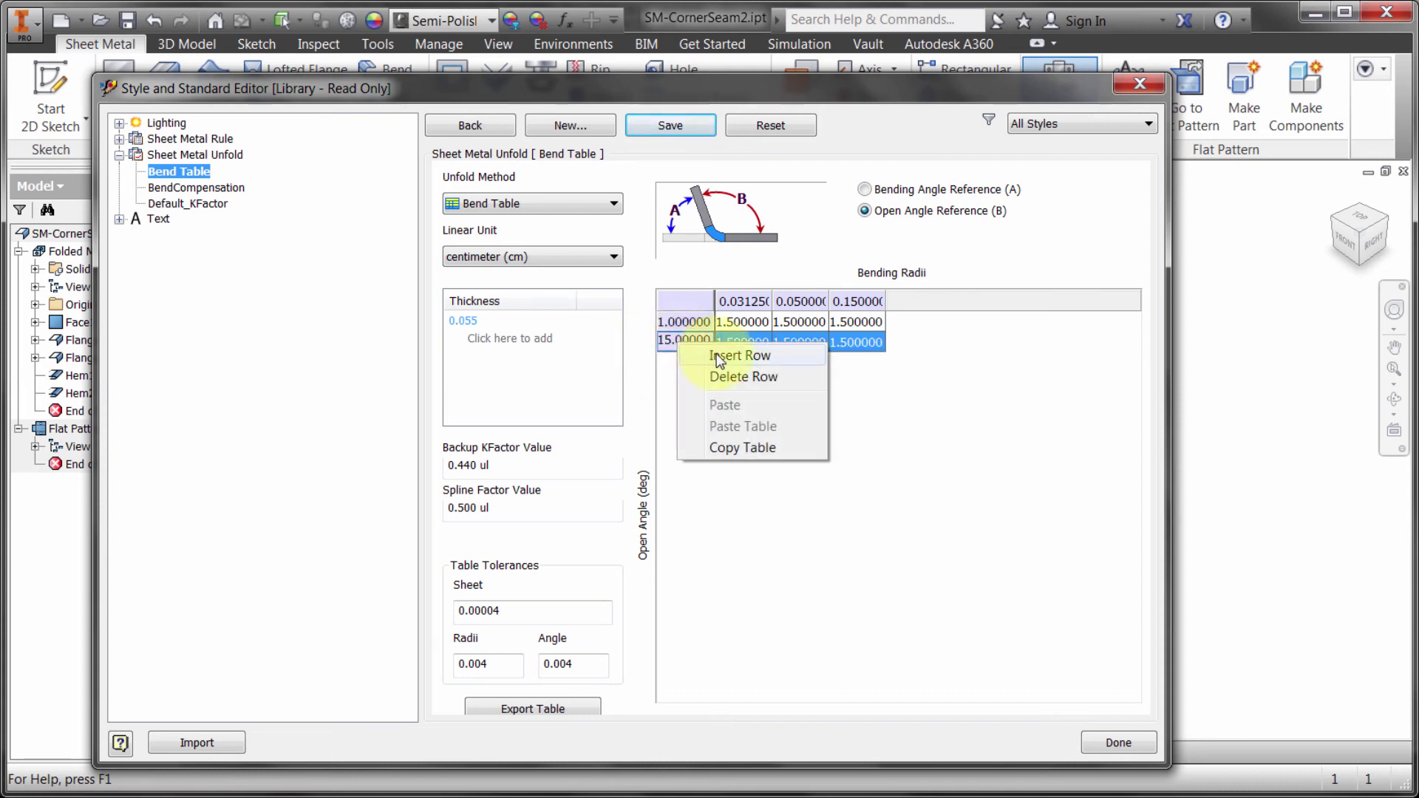
click(722, 361)
double_click(682, 363)
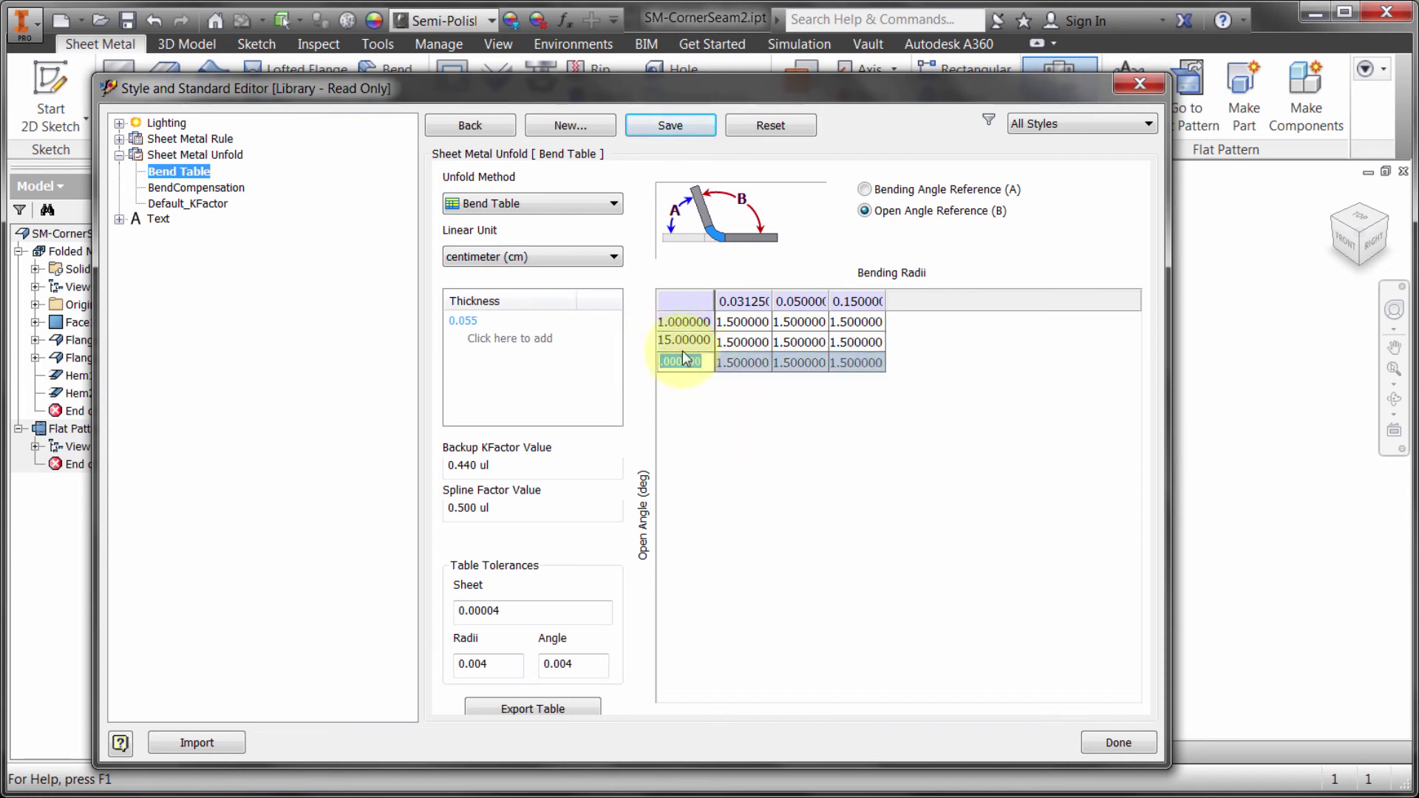
text(90)
key(Return)
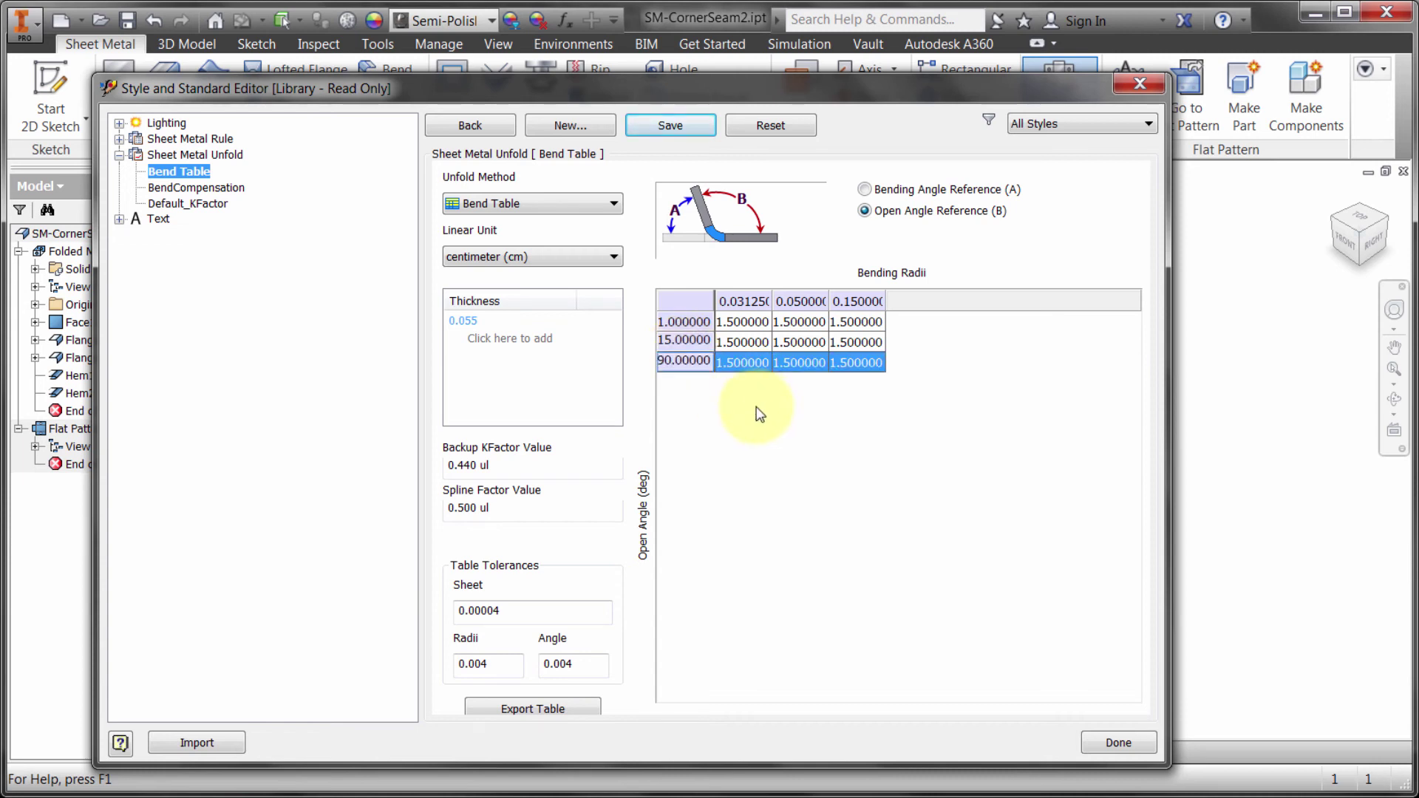
In the 0.03125 radius column, set the 15-degree row's value to 1 and the 90-degree row's value to 0.5
double_click(742, 342)
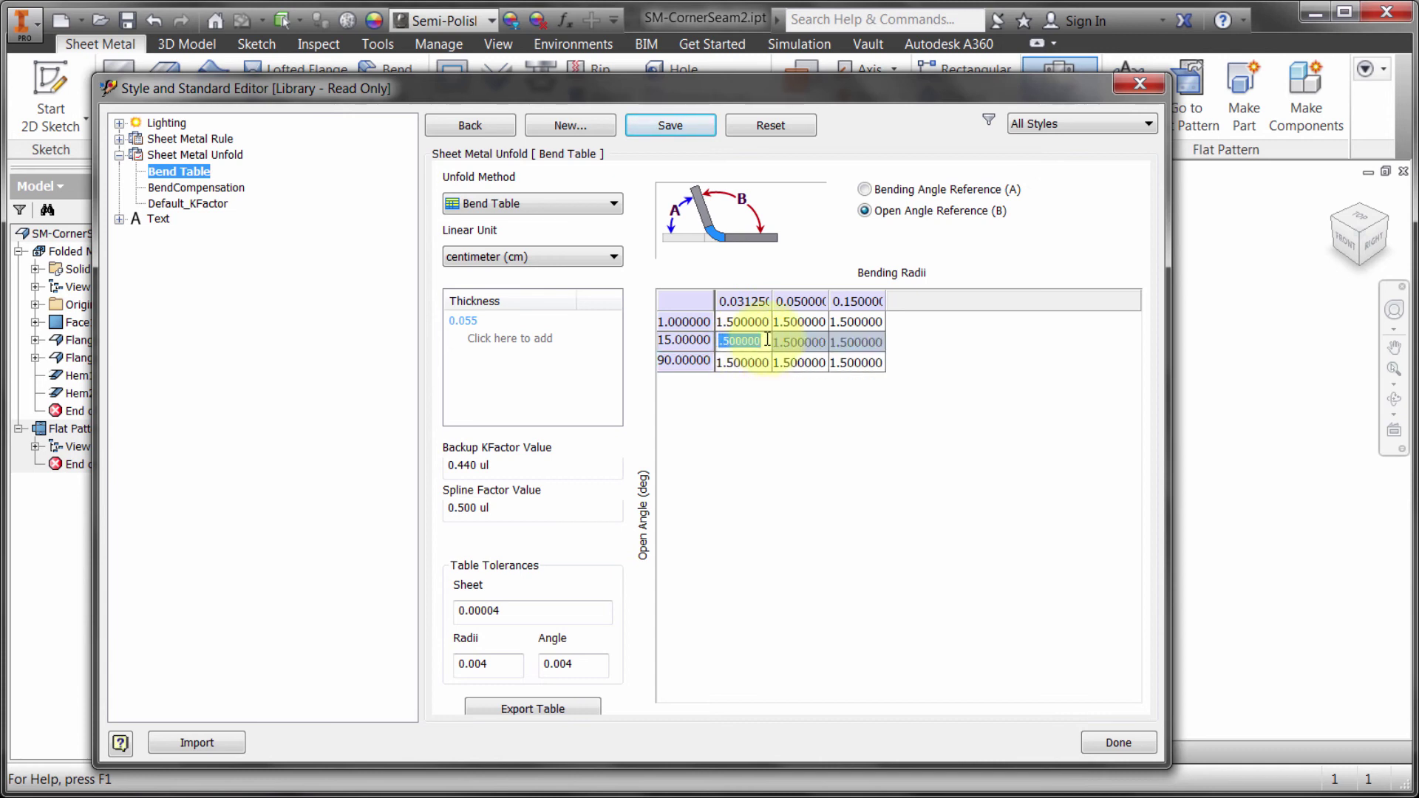
text(1)
key(Return)
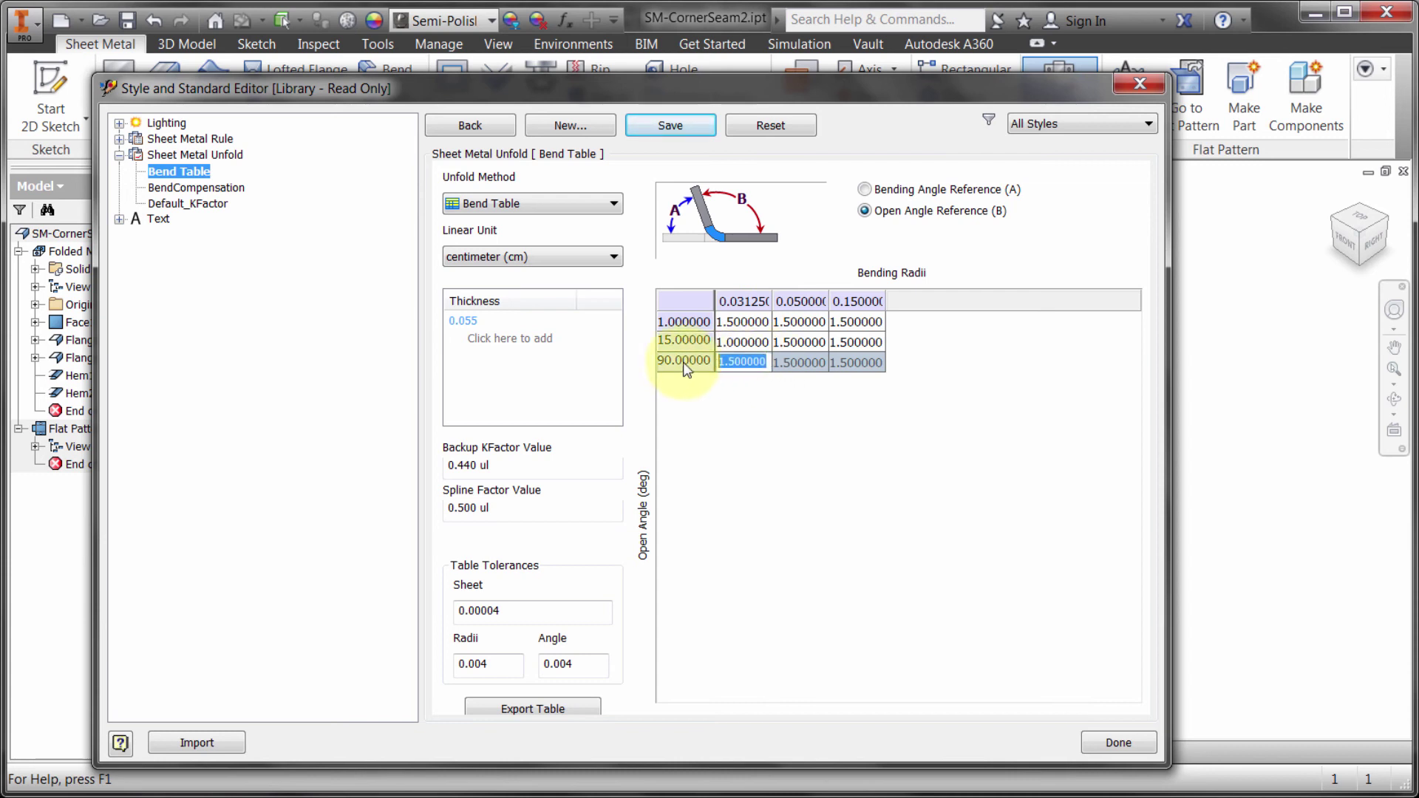
text(0.5)
double_click(802, 361)
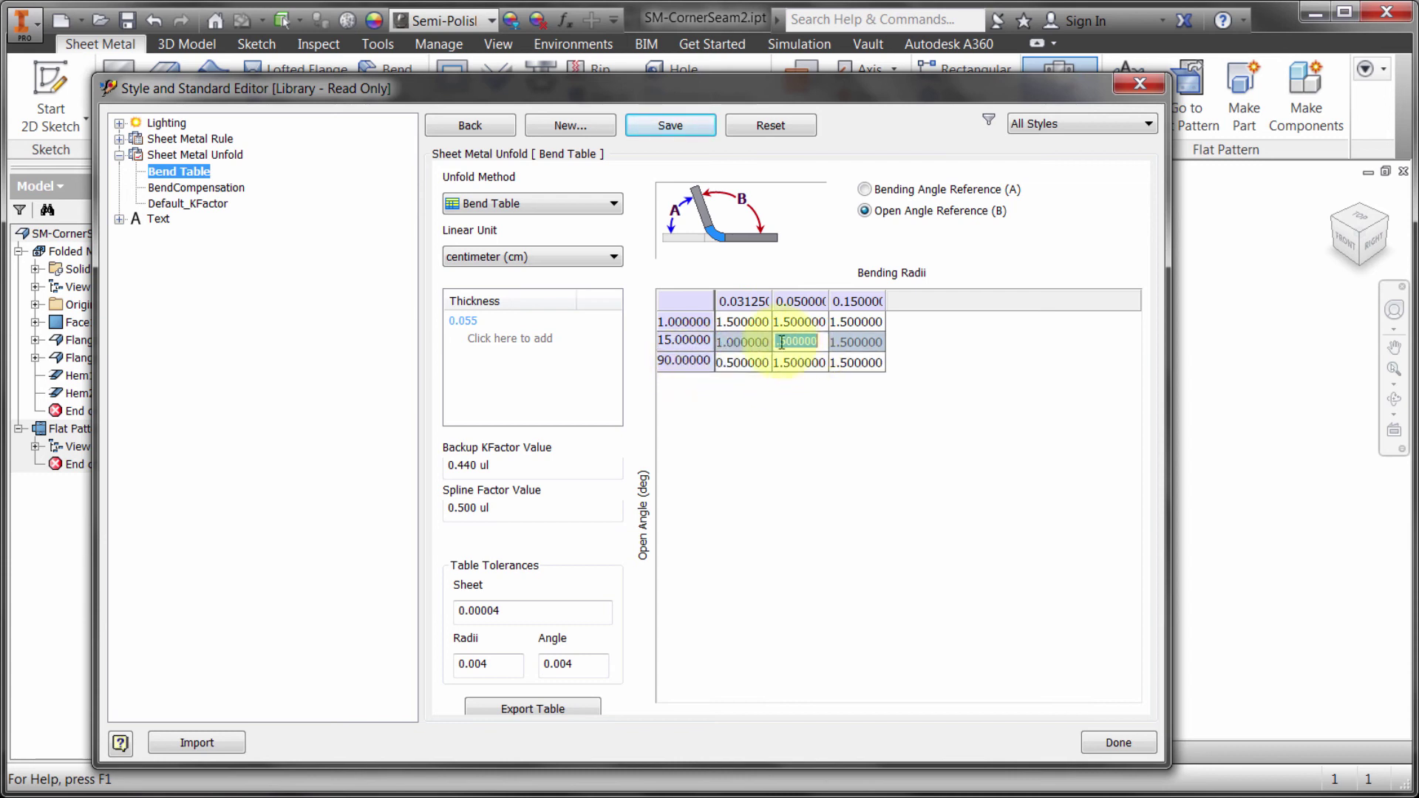
double_click(802, 342)
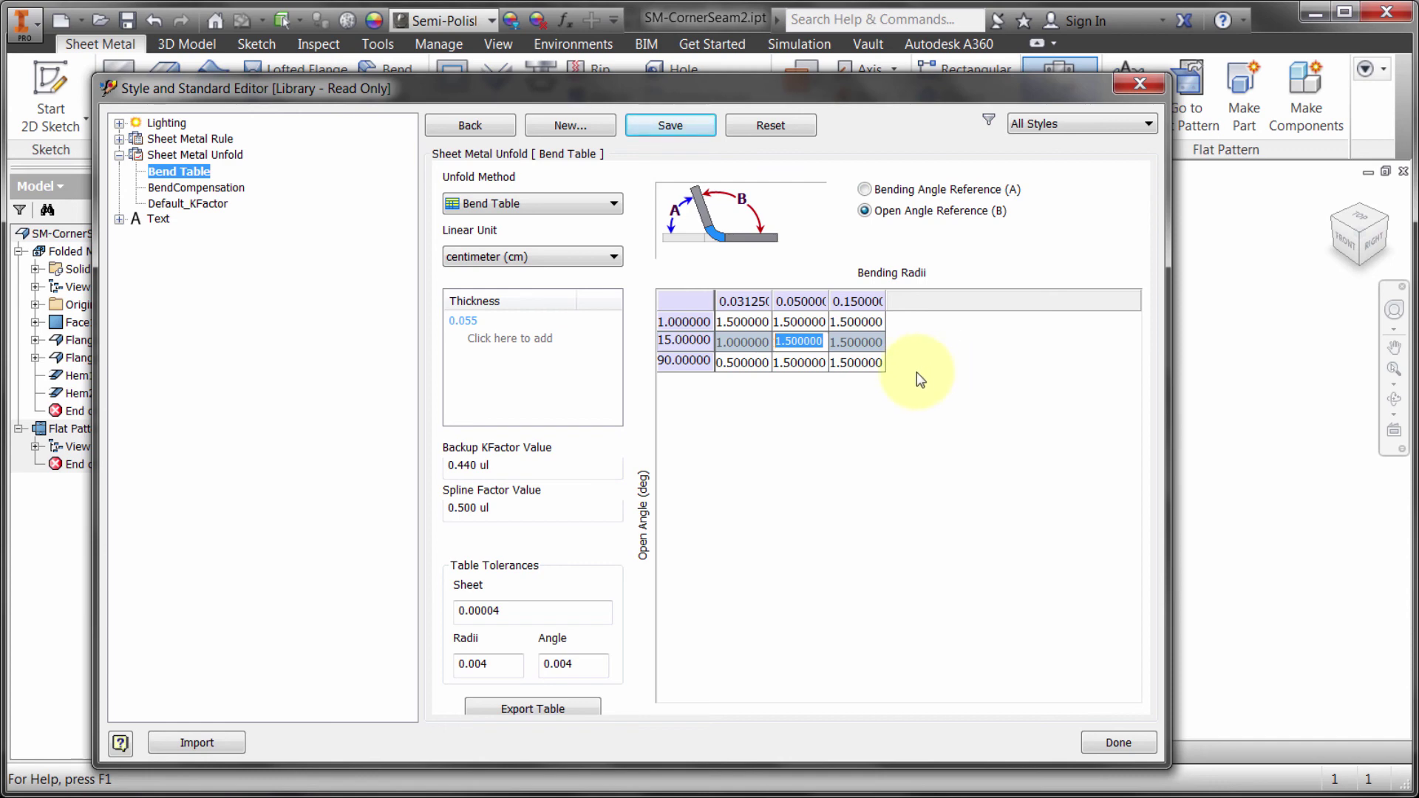
Save the Bend Table unfold rule, accepting the style update error, and close the style editor and sheet metal defaults
click(670, 125)
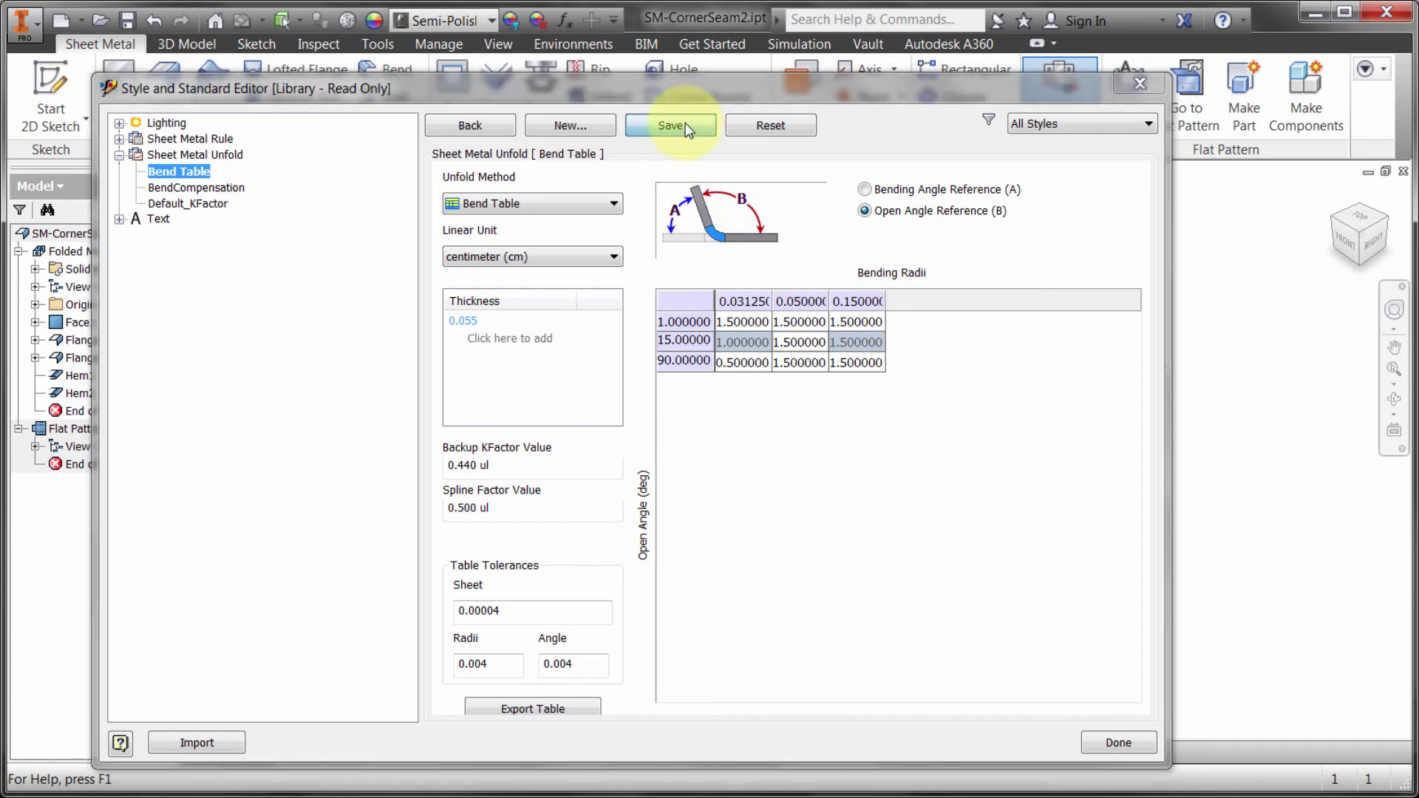
drag(279, 57, 348, 71)
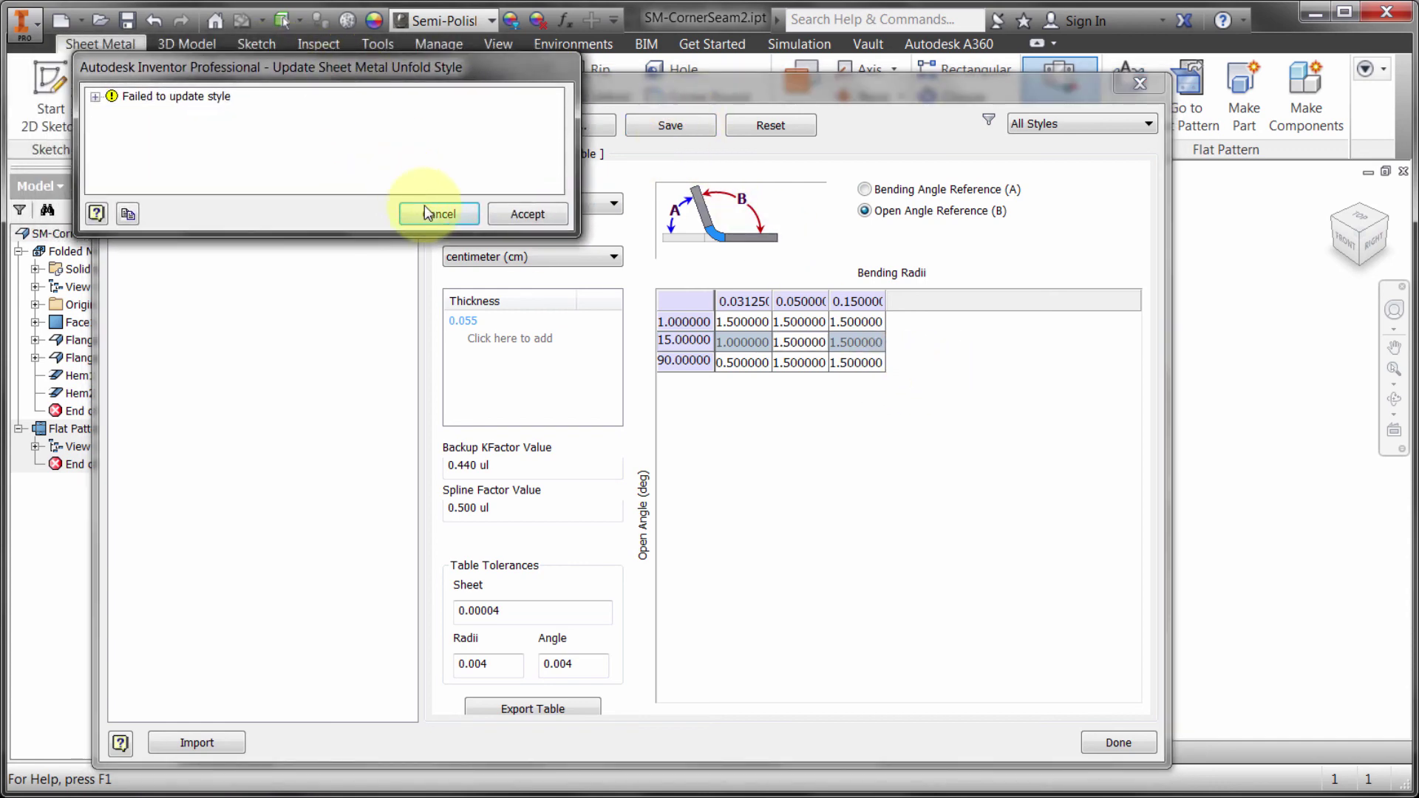
click(526, 216)
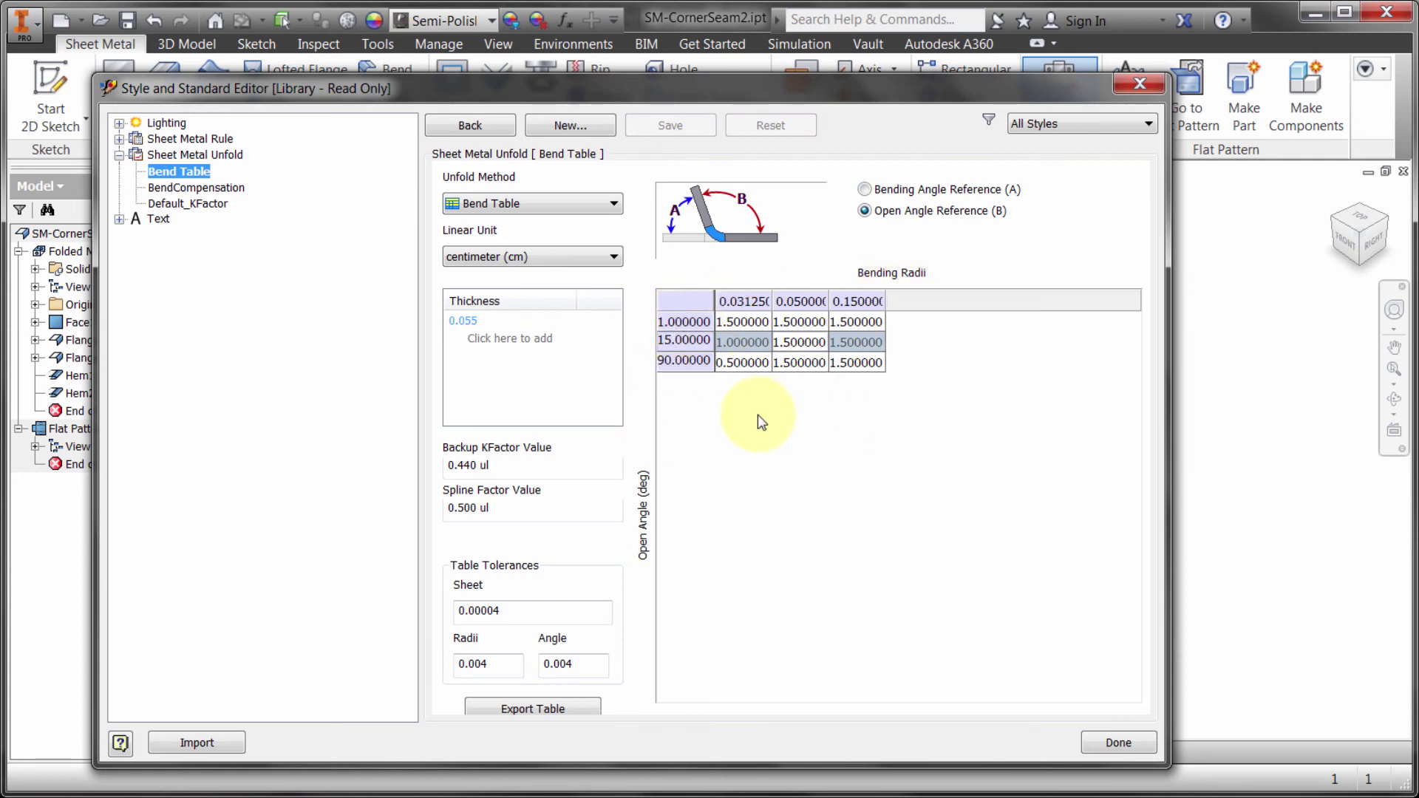
click(1094, 745)
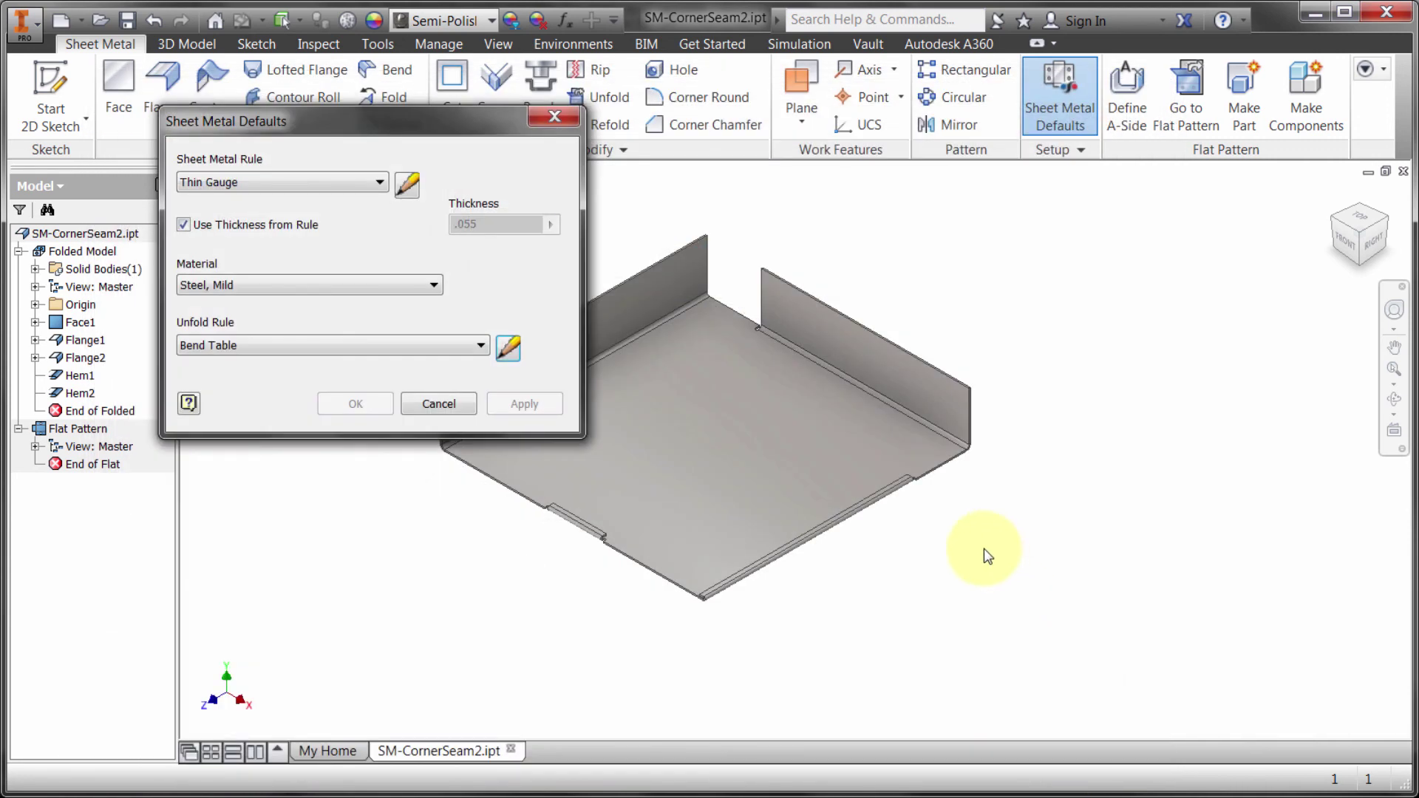
click(459, 403)
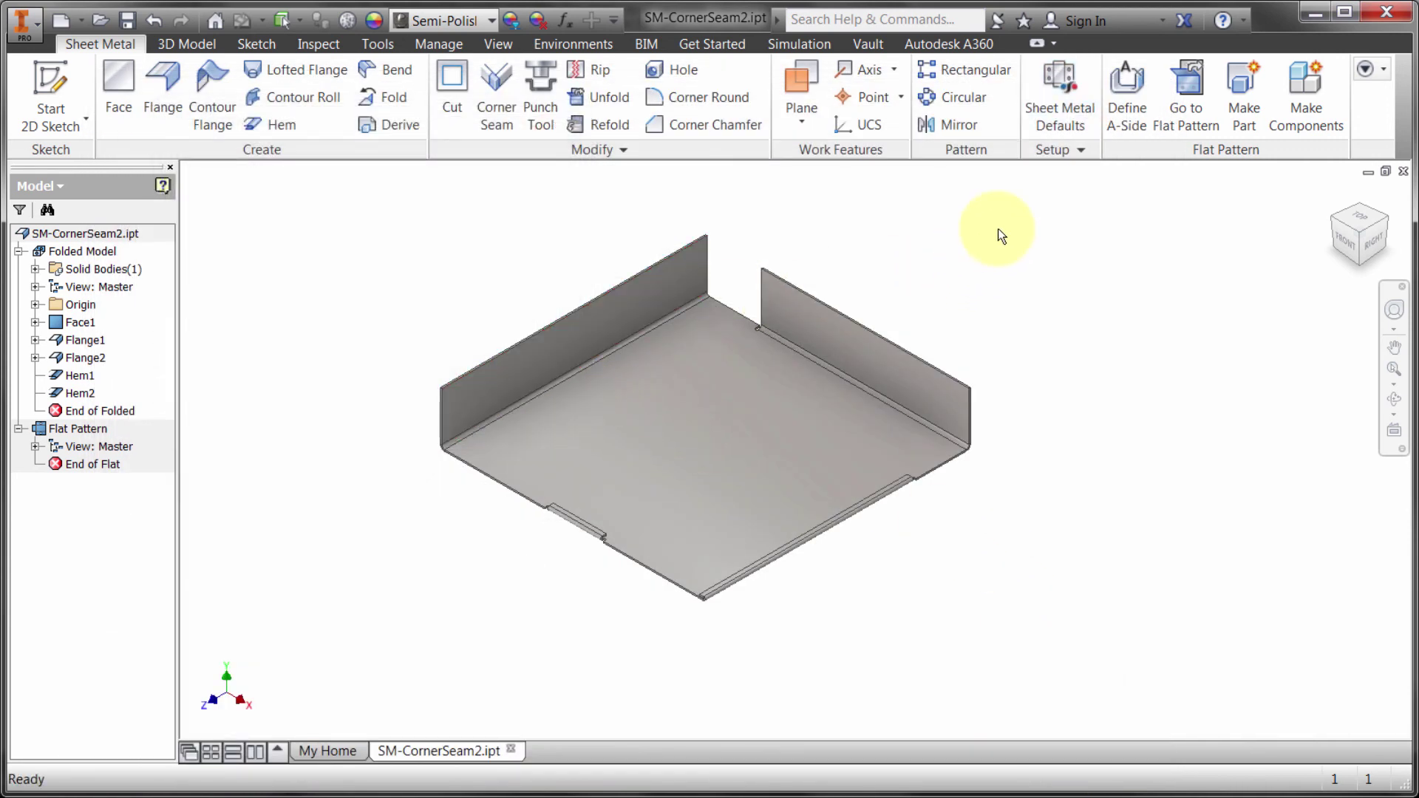
Open the part's flat pattern and examine its outline, bend lines and relief notches
click(1187, 87)
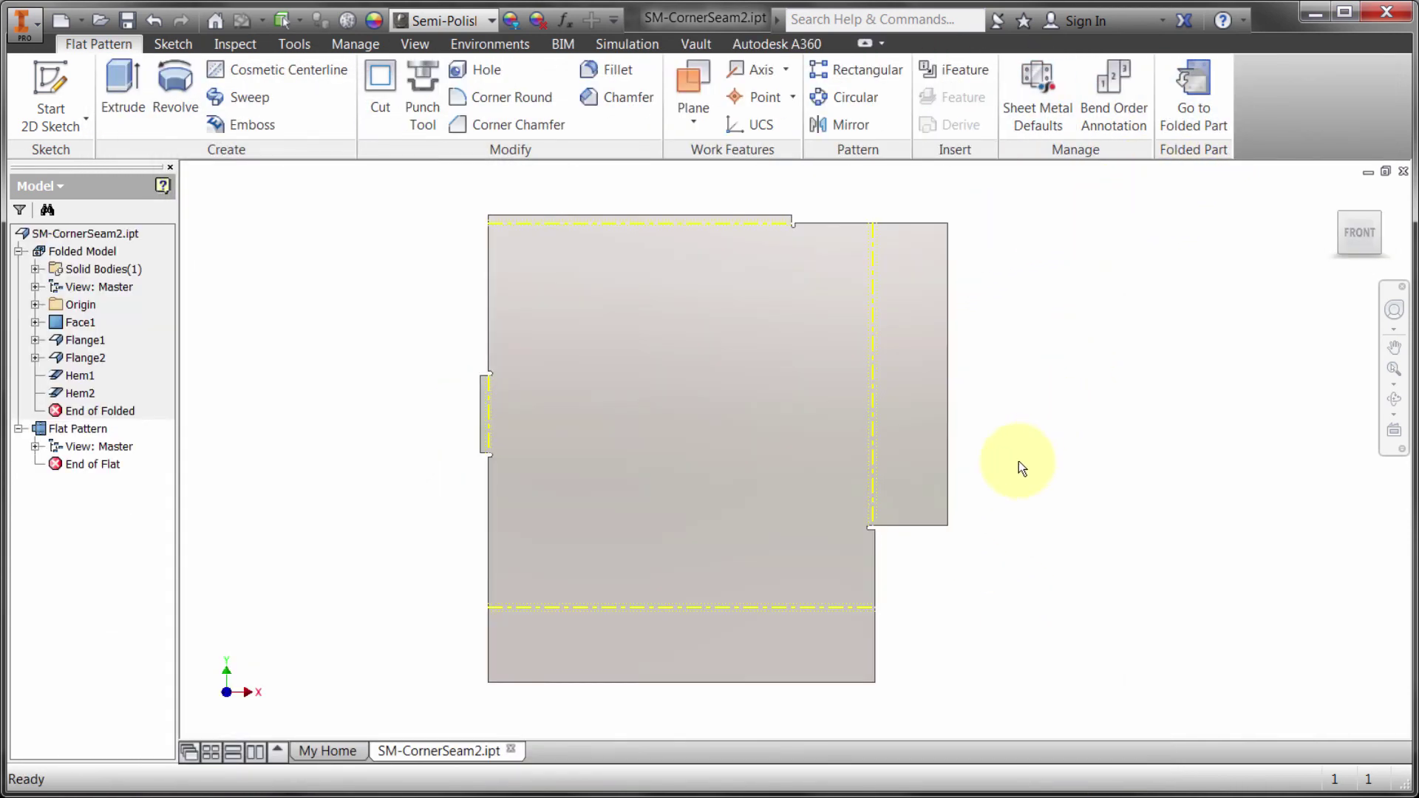
scroll(799, 233, up, 5)
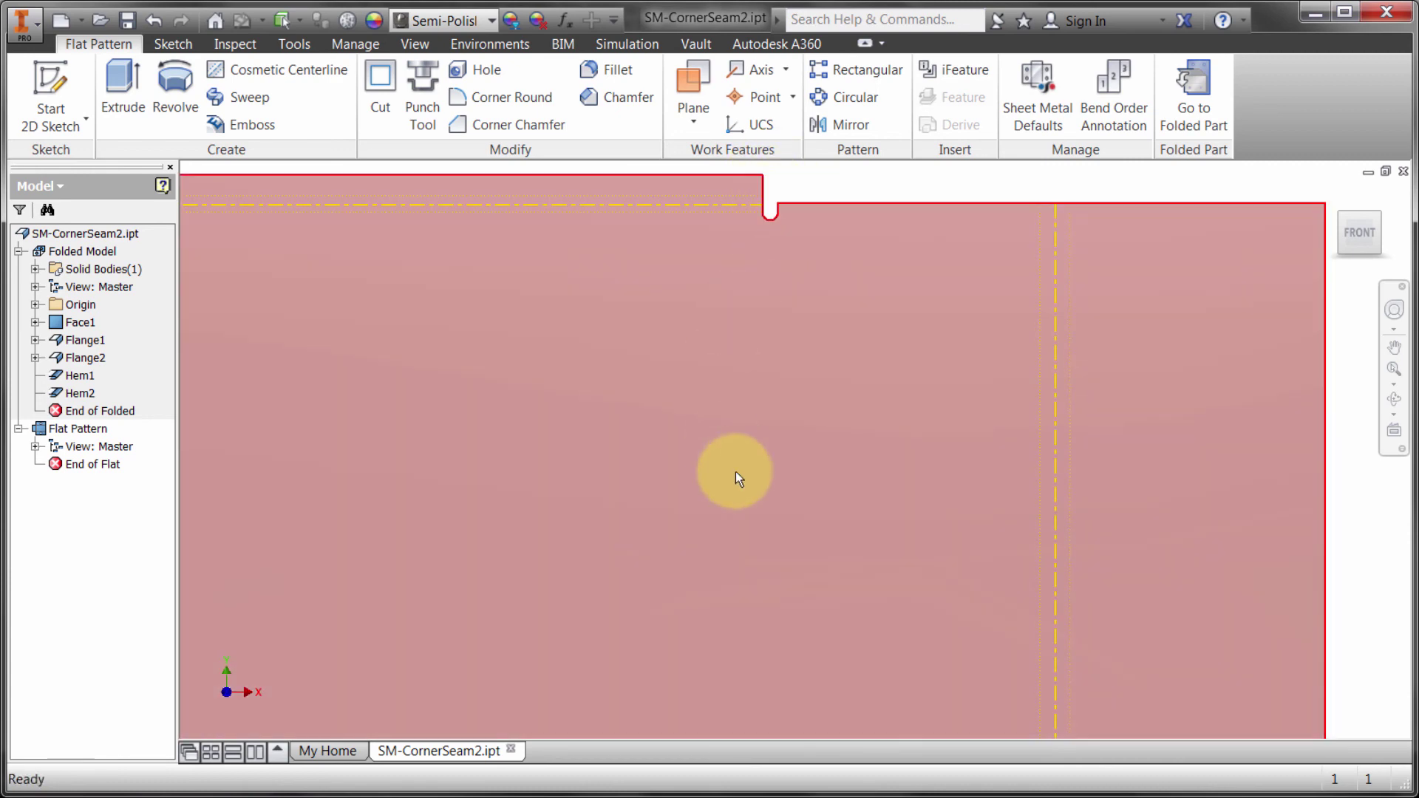
scroll(735, 471, down, 5)
middle_drag(733, 471, 743, 334)
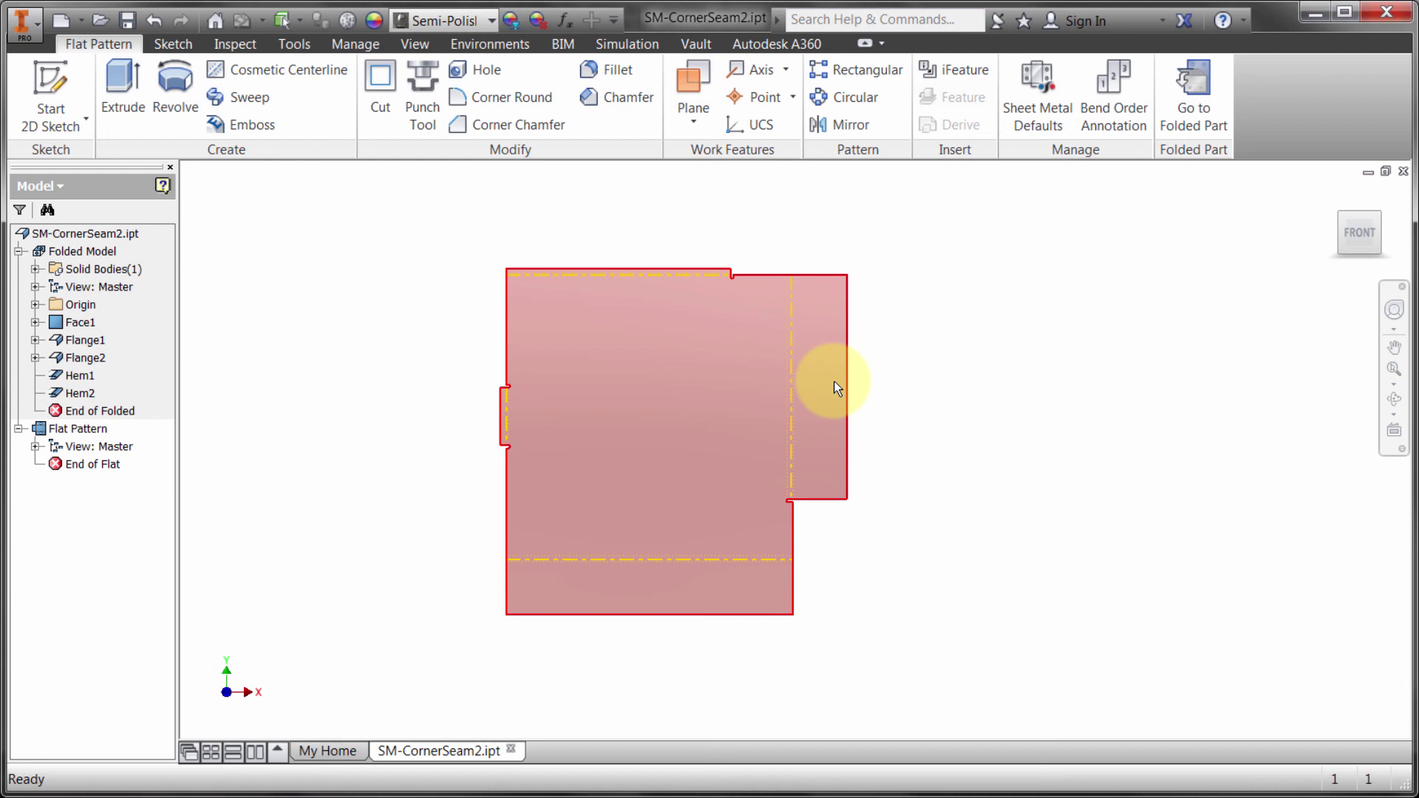
mouse_move(835, 383)
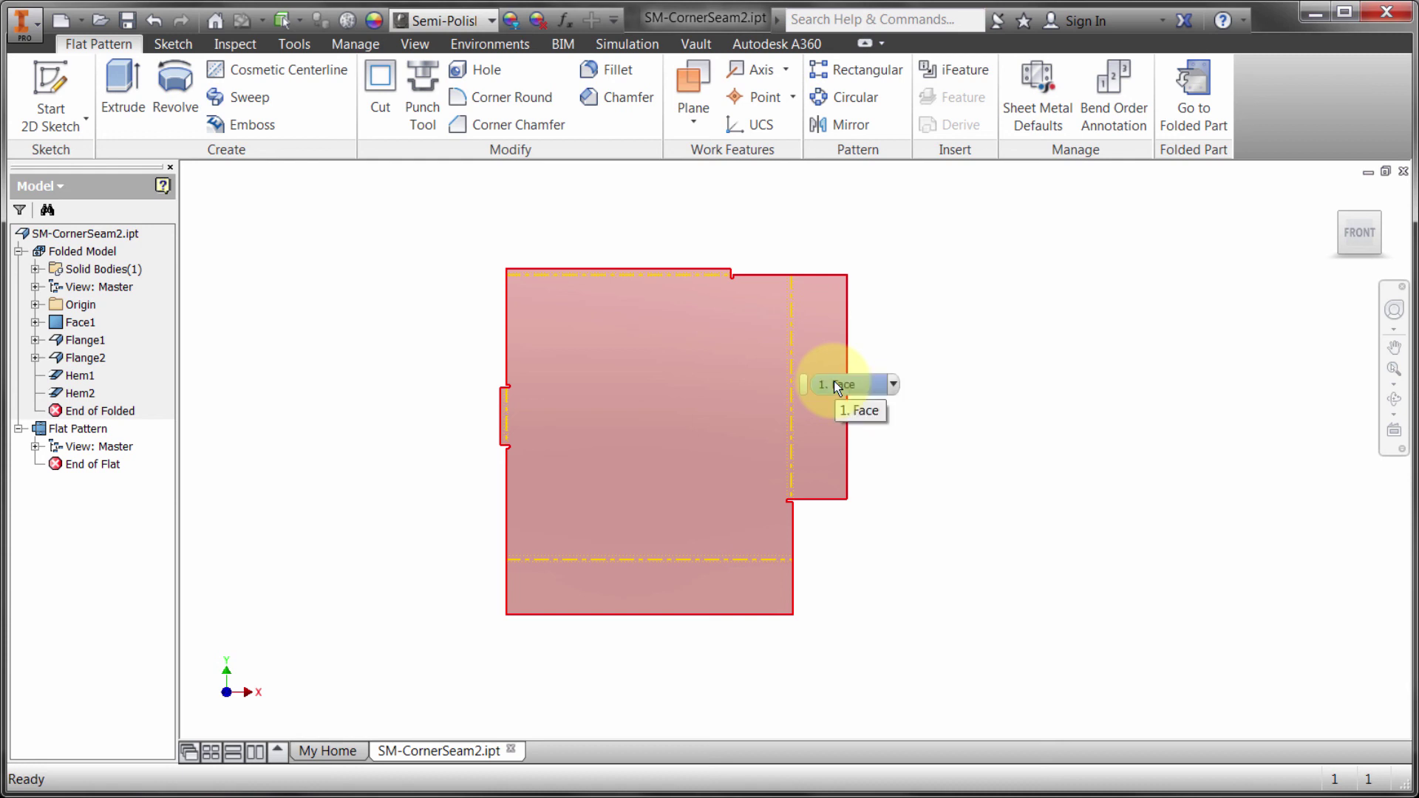